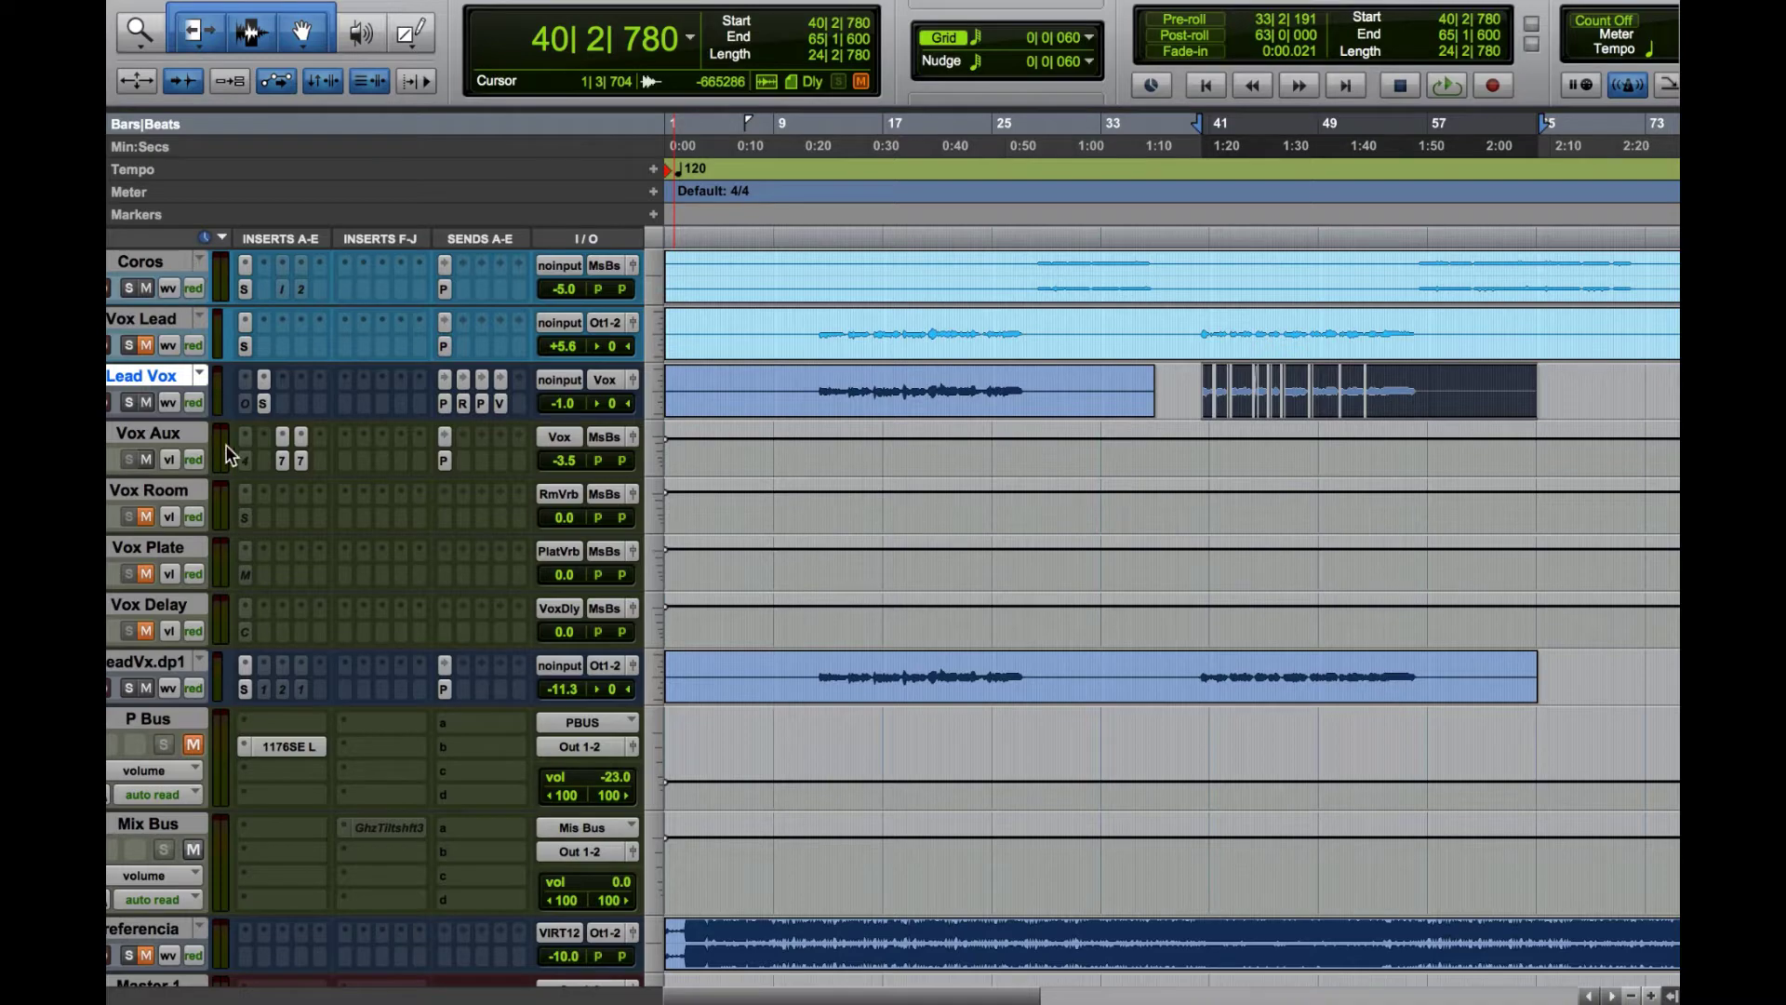
Open the Scheps 73 EQ inserted on Vox Aux and place its window clear of the track's inserts
left_click(283, 459)
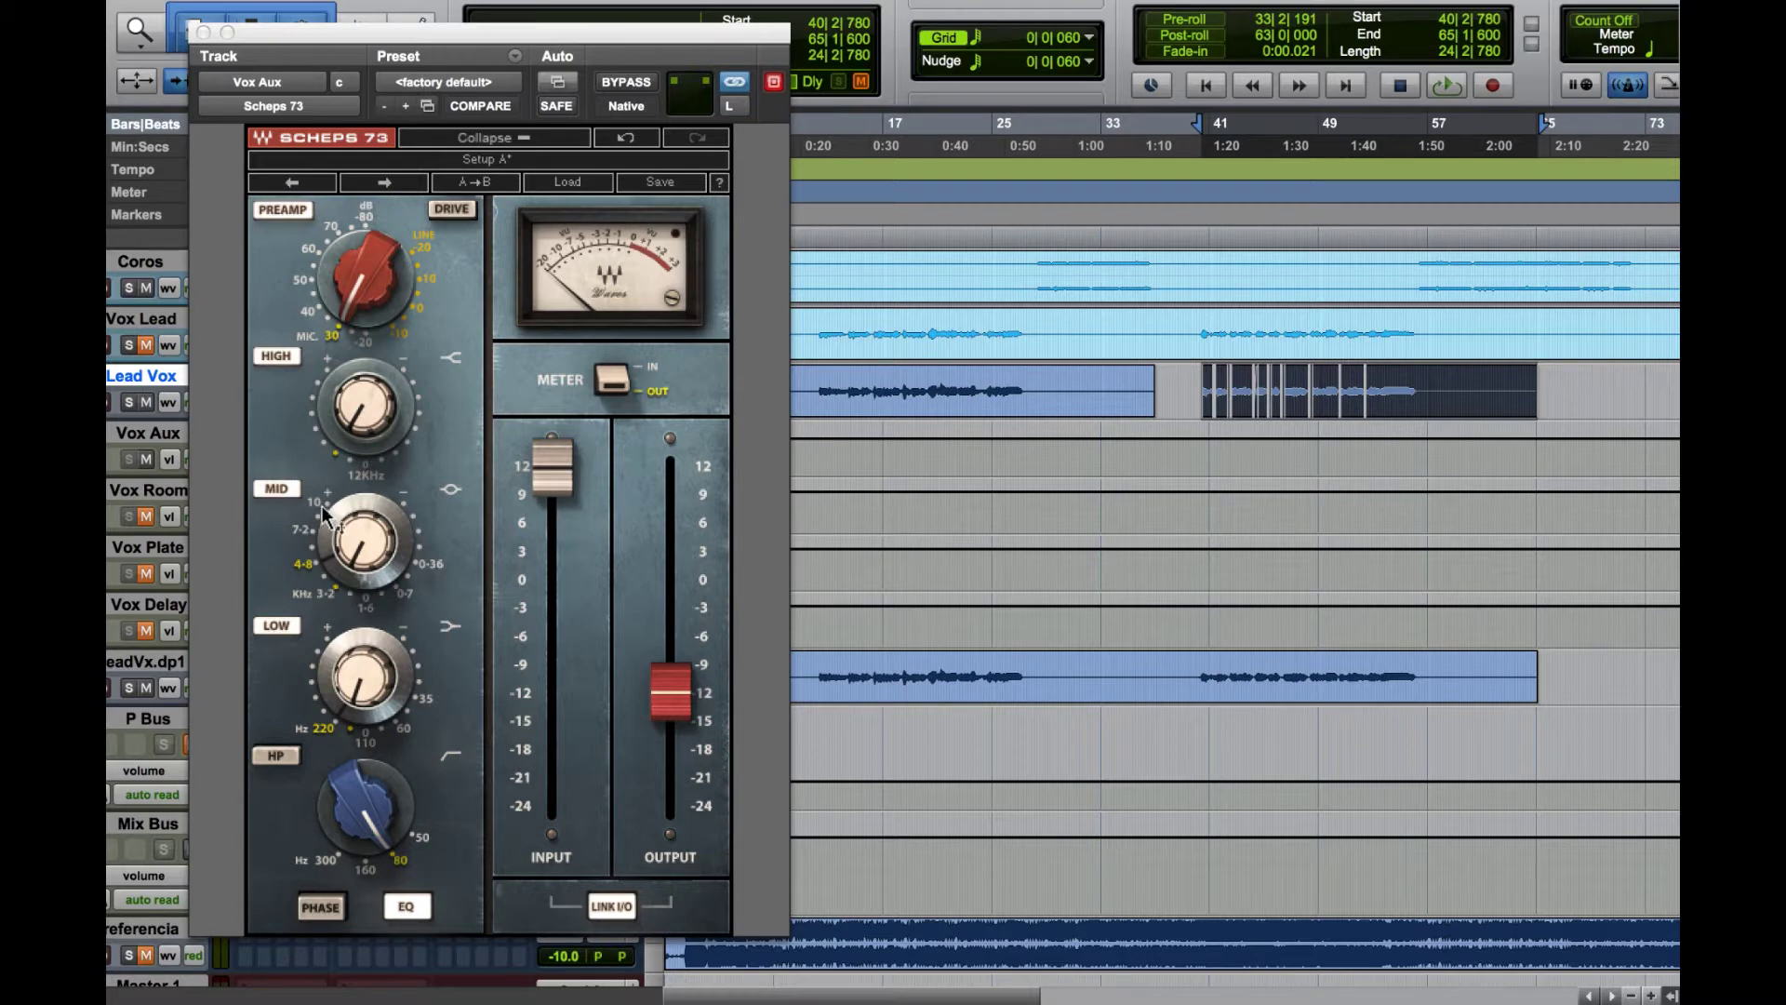
mouse_move(323, 515)
left_click_drag(482, 36, 622, 33)
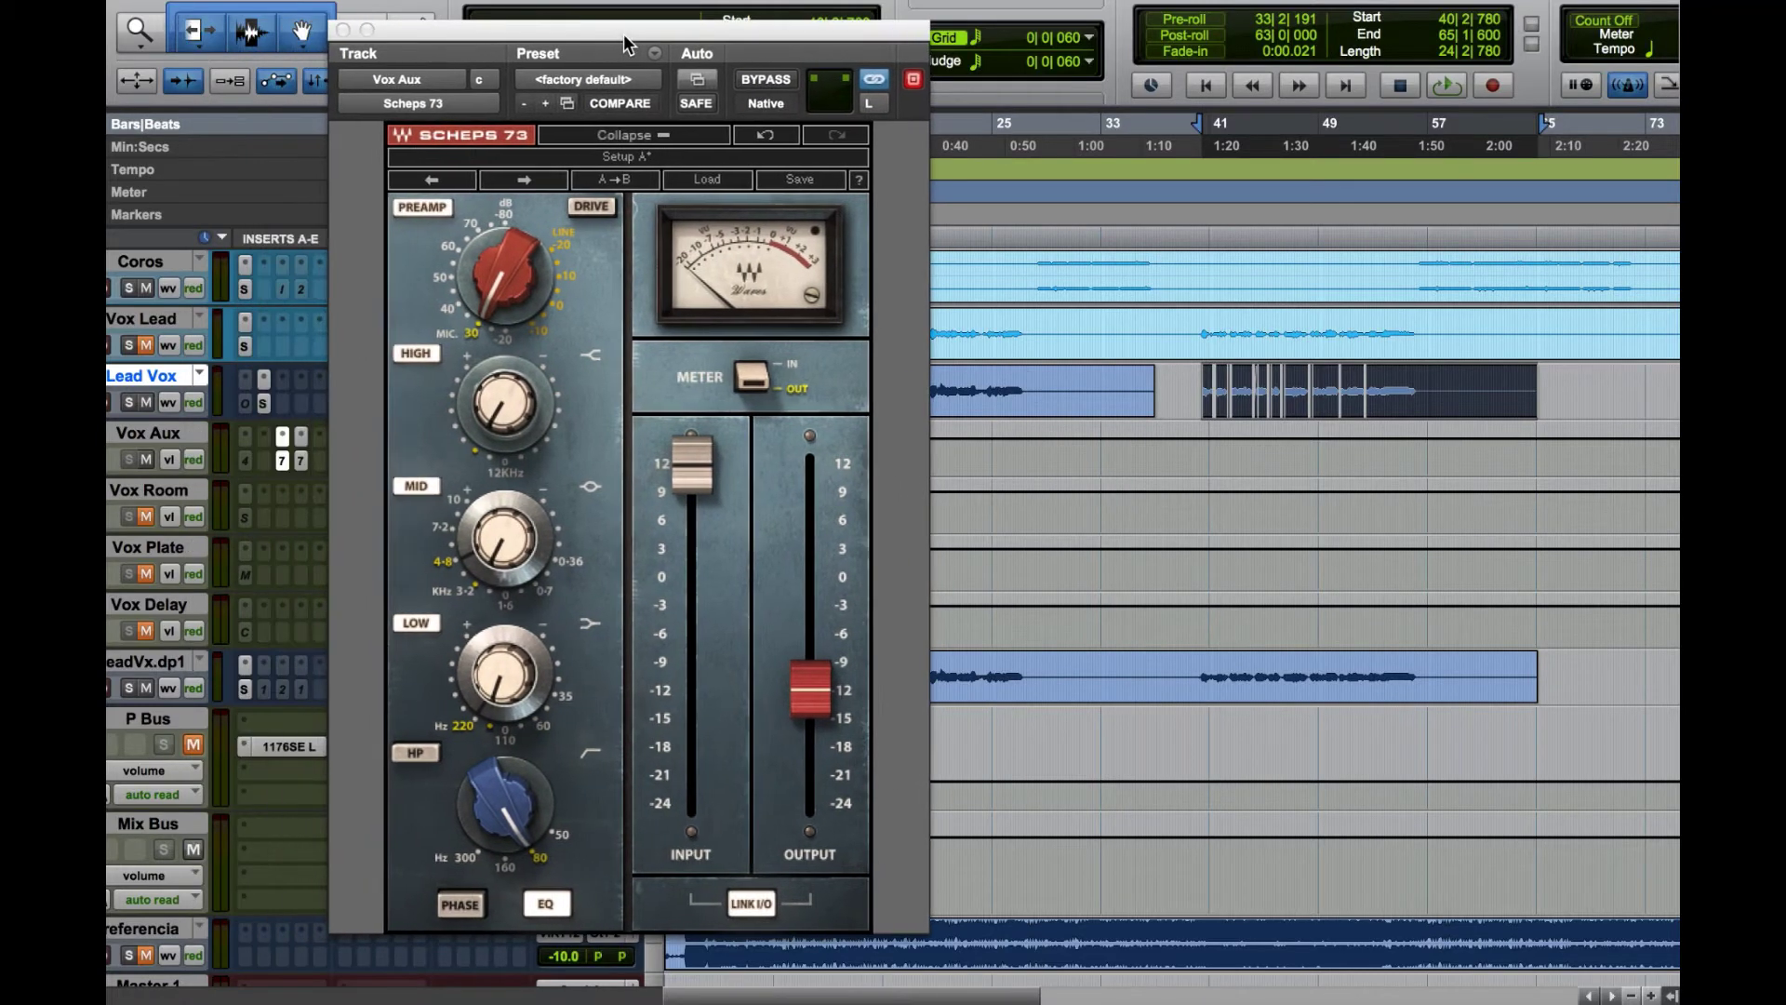
Bypass the CLA-76 insert on Vox Aux and solo the Lead Vox track
right_click(304, 465)
left_click(351, 467)
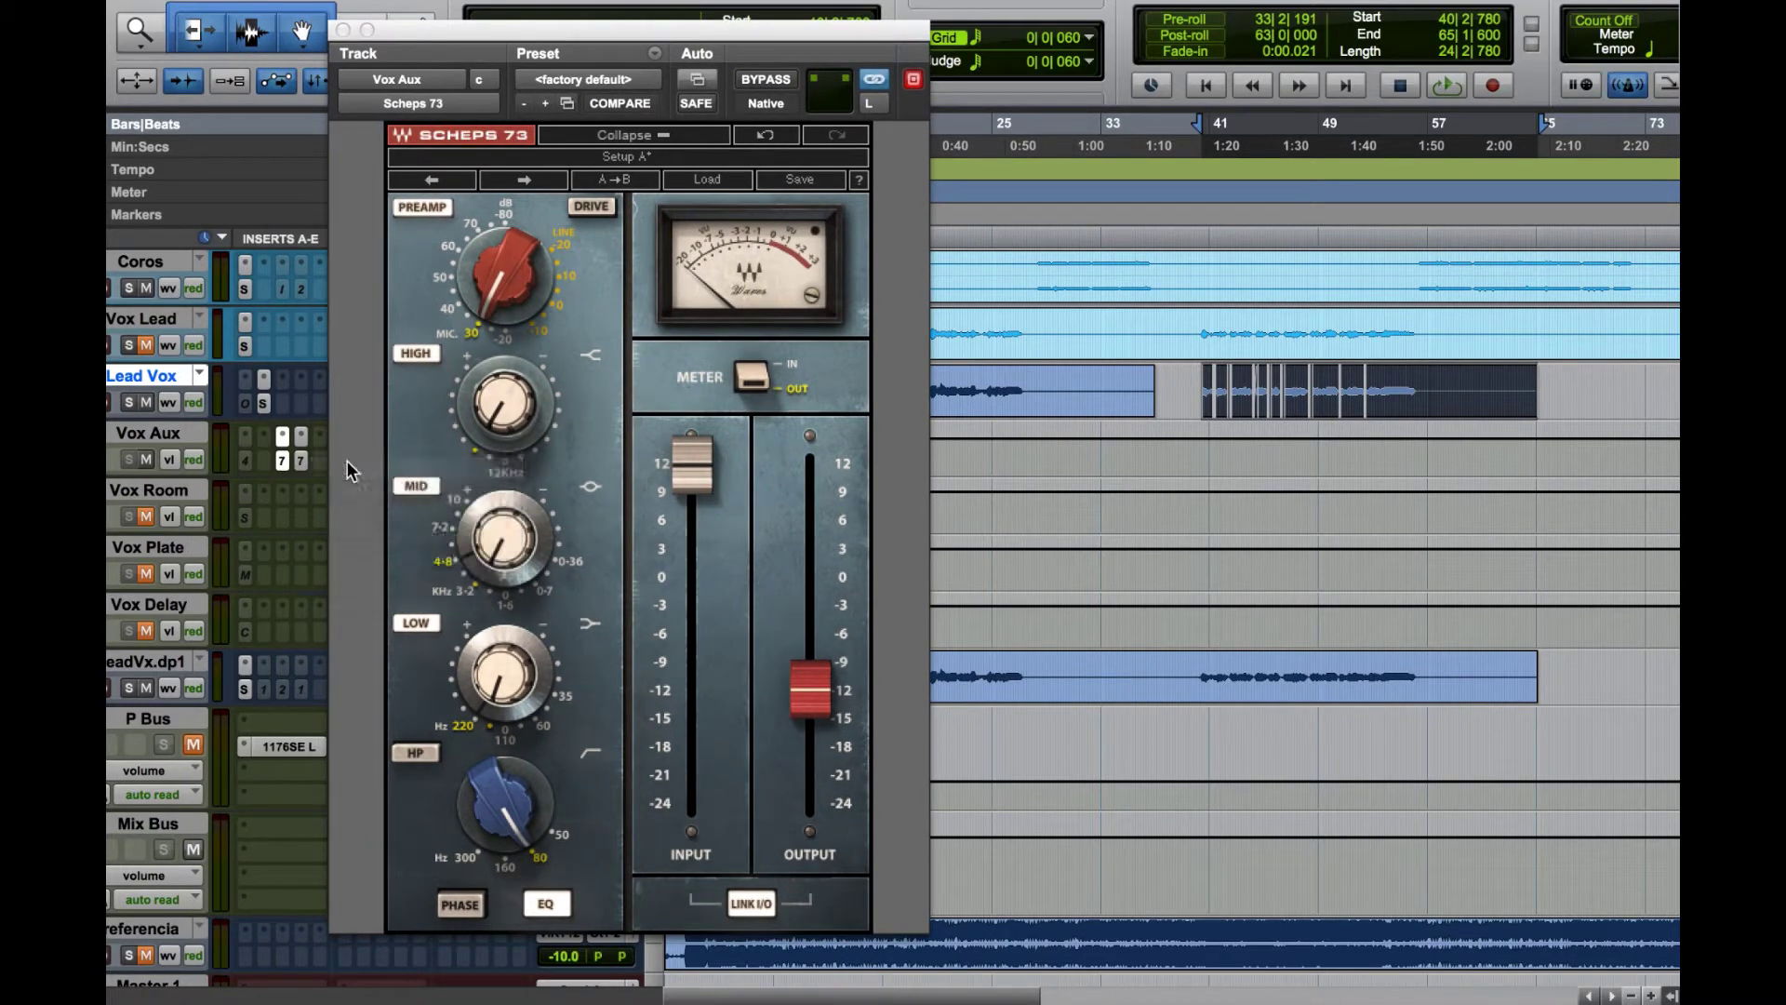
left_click(129, 402)
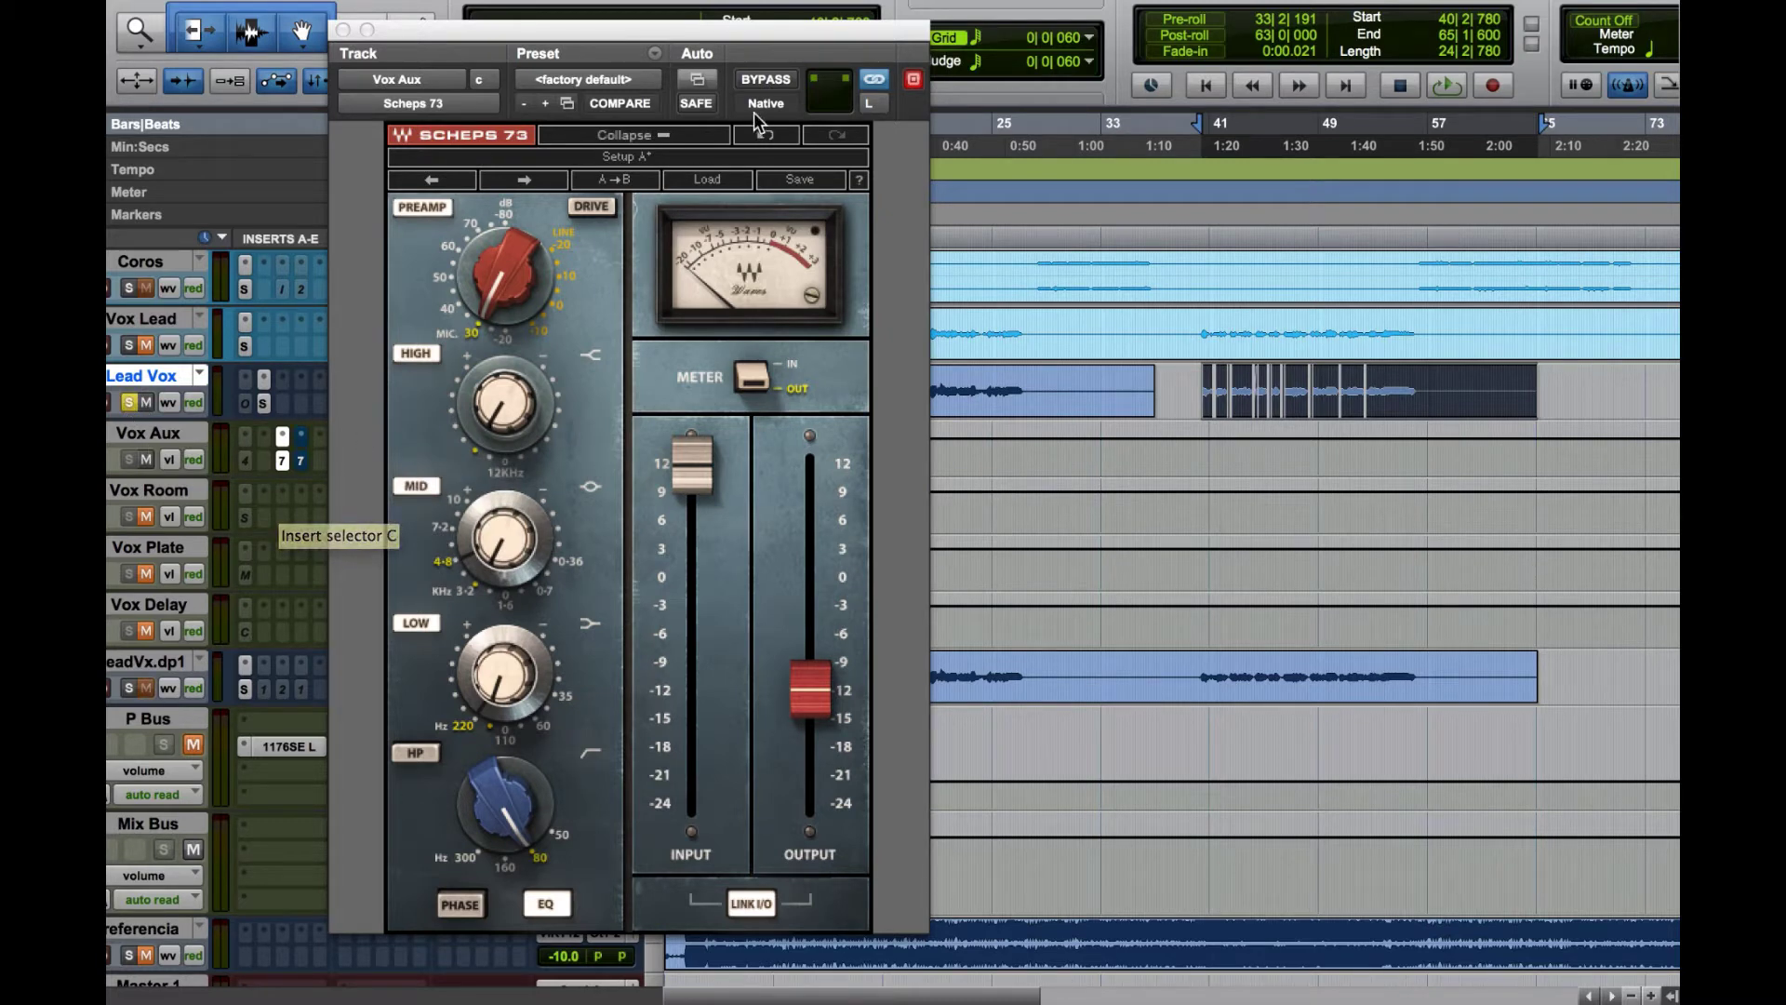
Play the soloed lead vocal and compare its sound with the Scheps 73 bypassed and active
left_click(768, 78)
key("space")
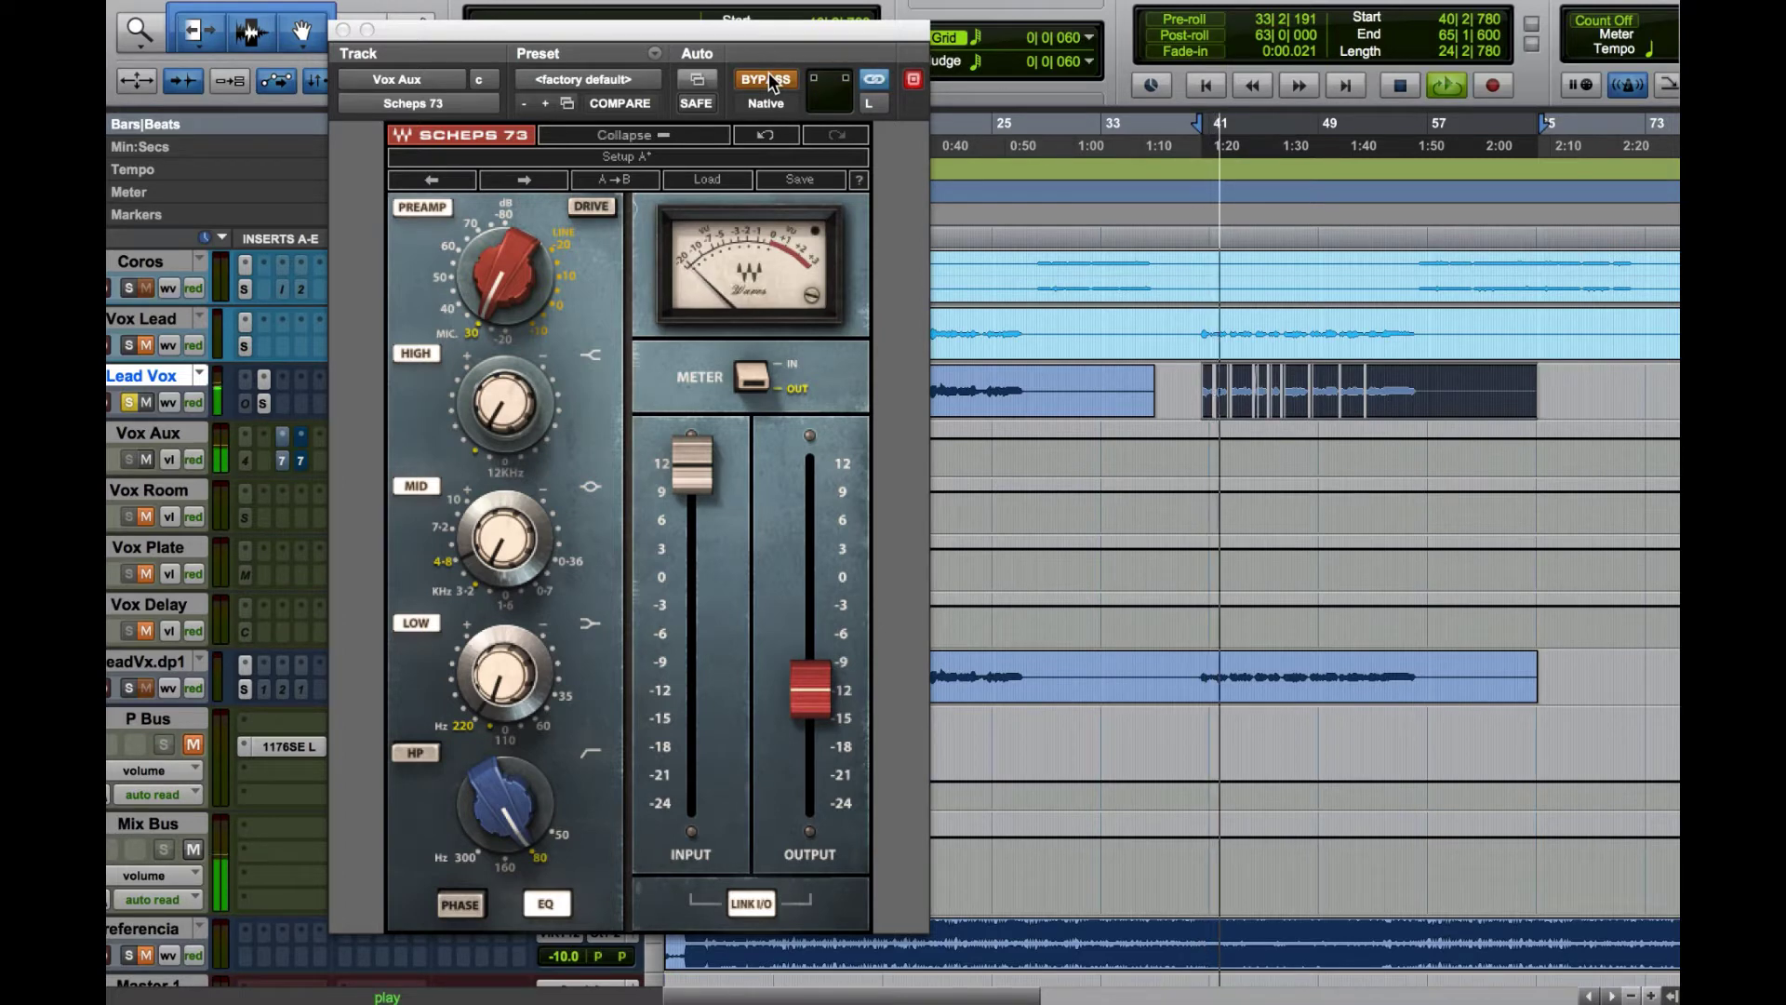
left_click(768, 78)
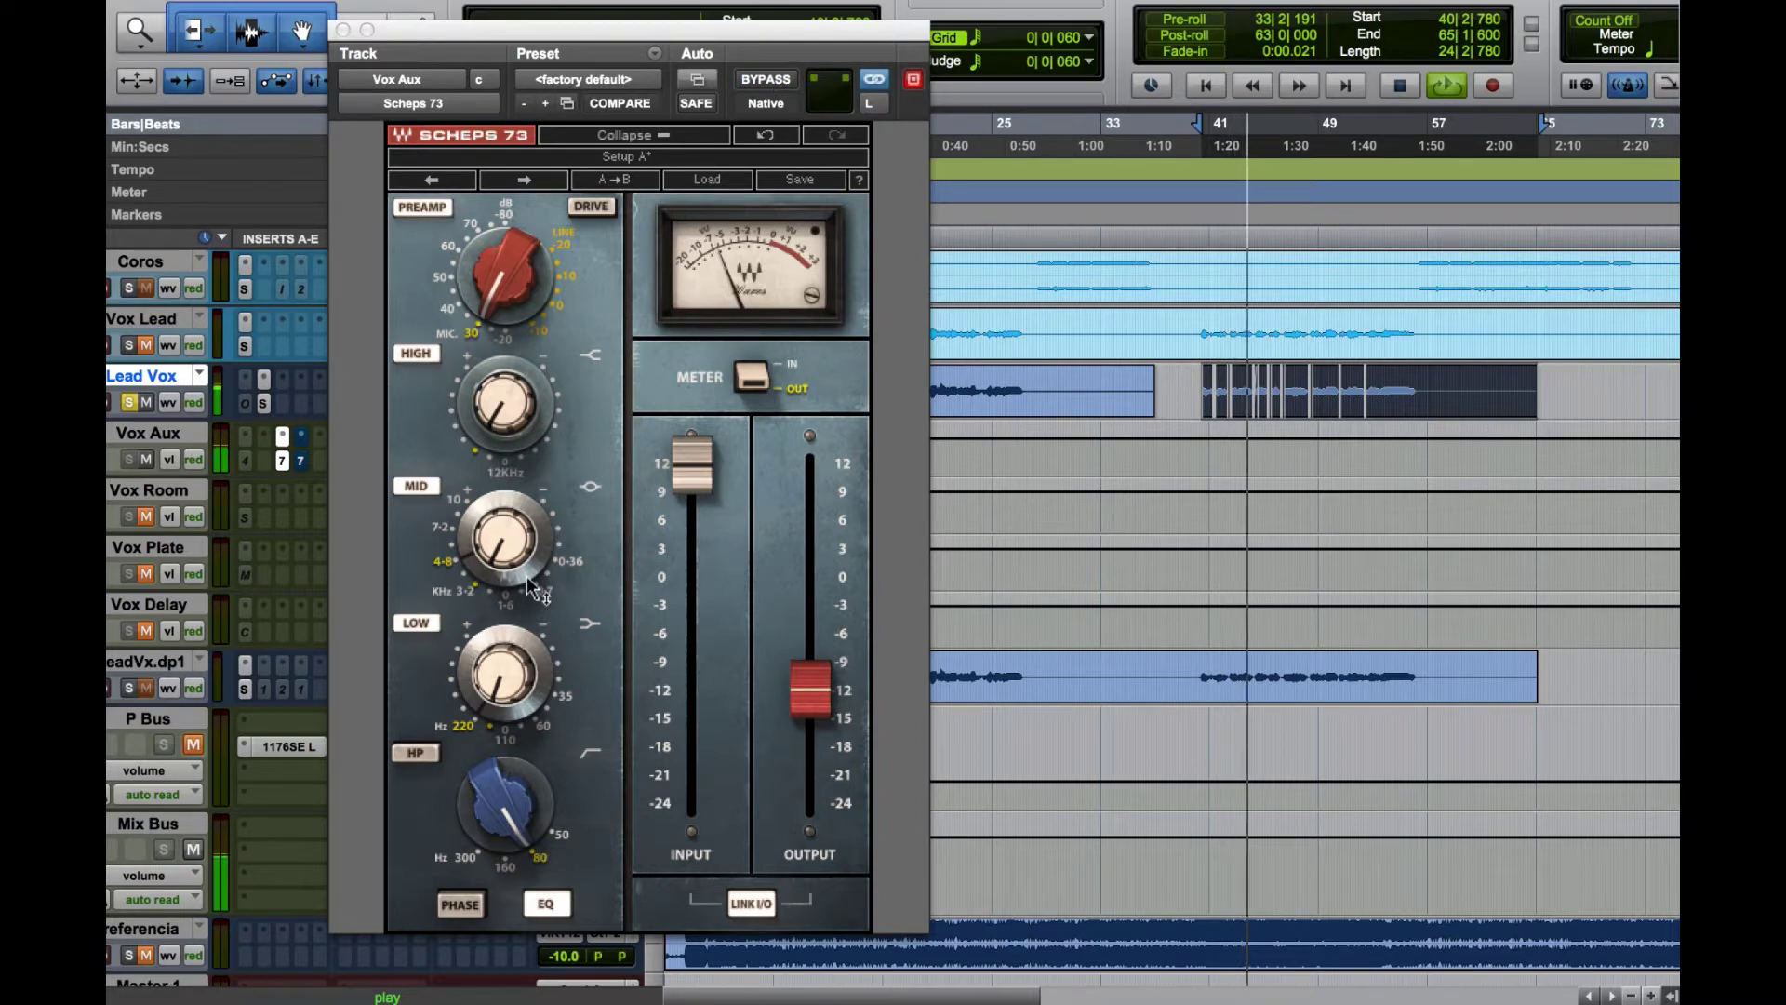
left_click(766, 80)
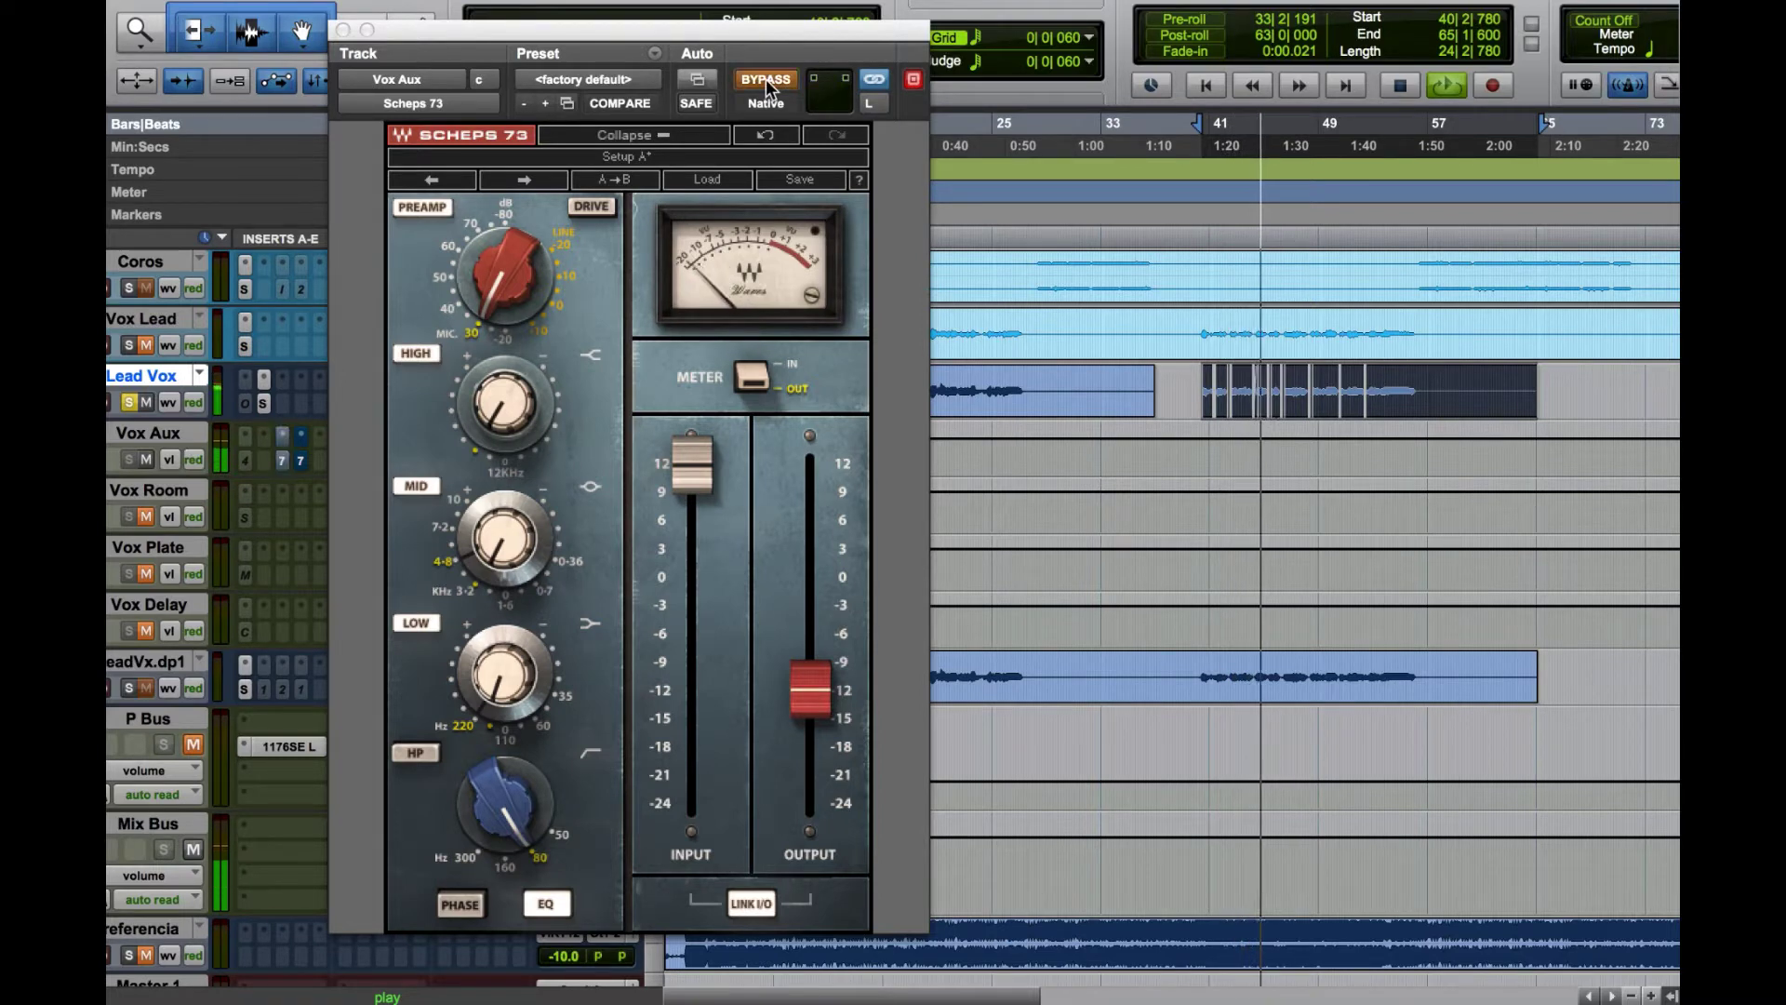
key("space")
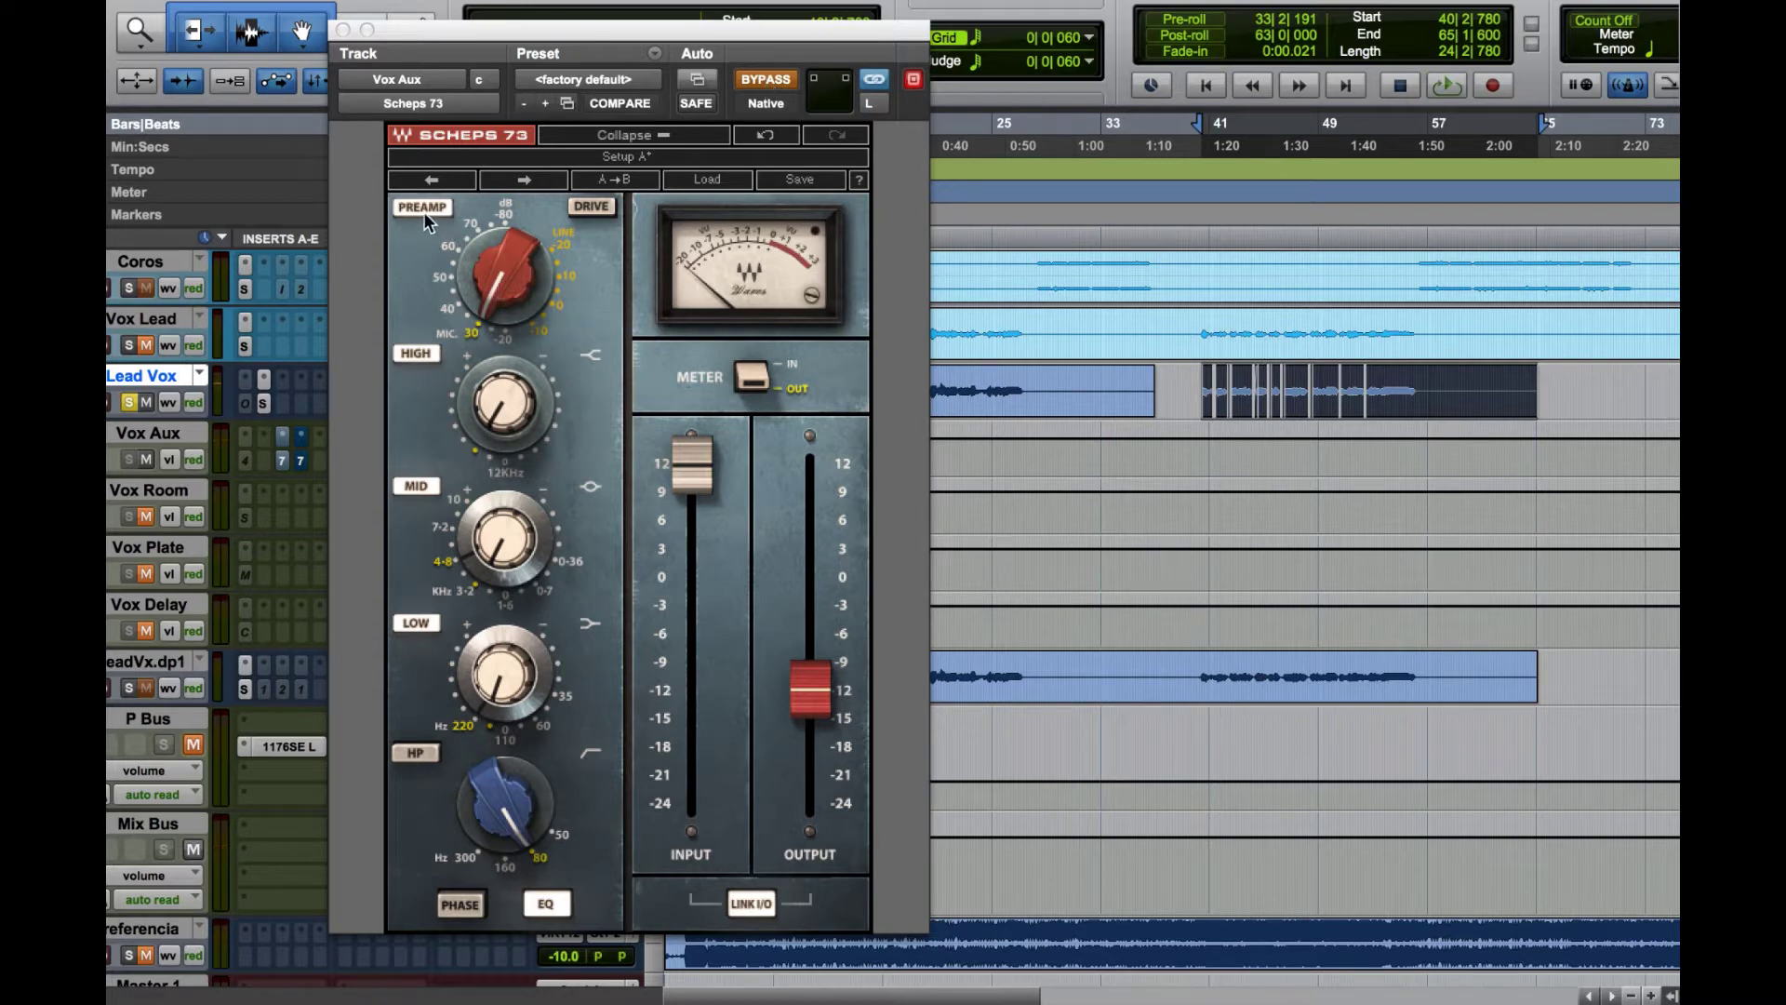
Try the Scheps 73 mid band at a frequency of 3.2 kHz
mouse_move(509, 323)
mouse_move(694, 489)
mouse_move(447, 571)
left_click(481, 579)
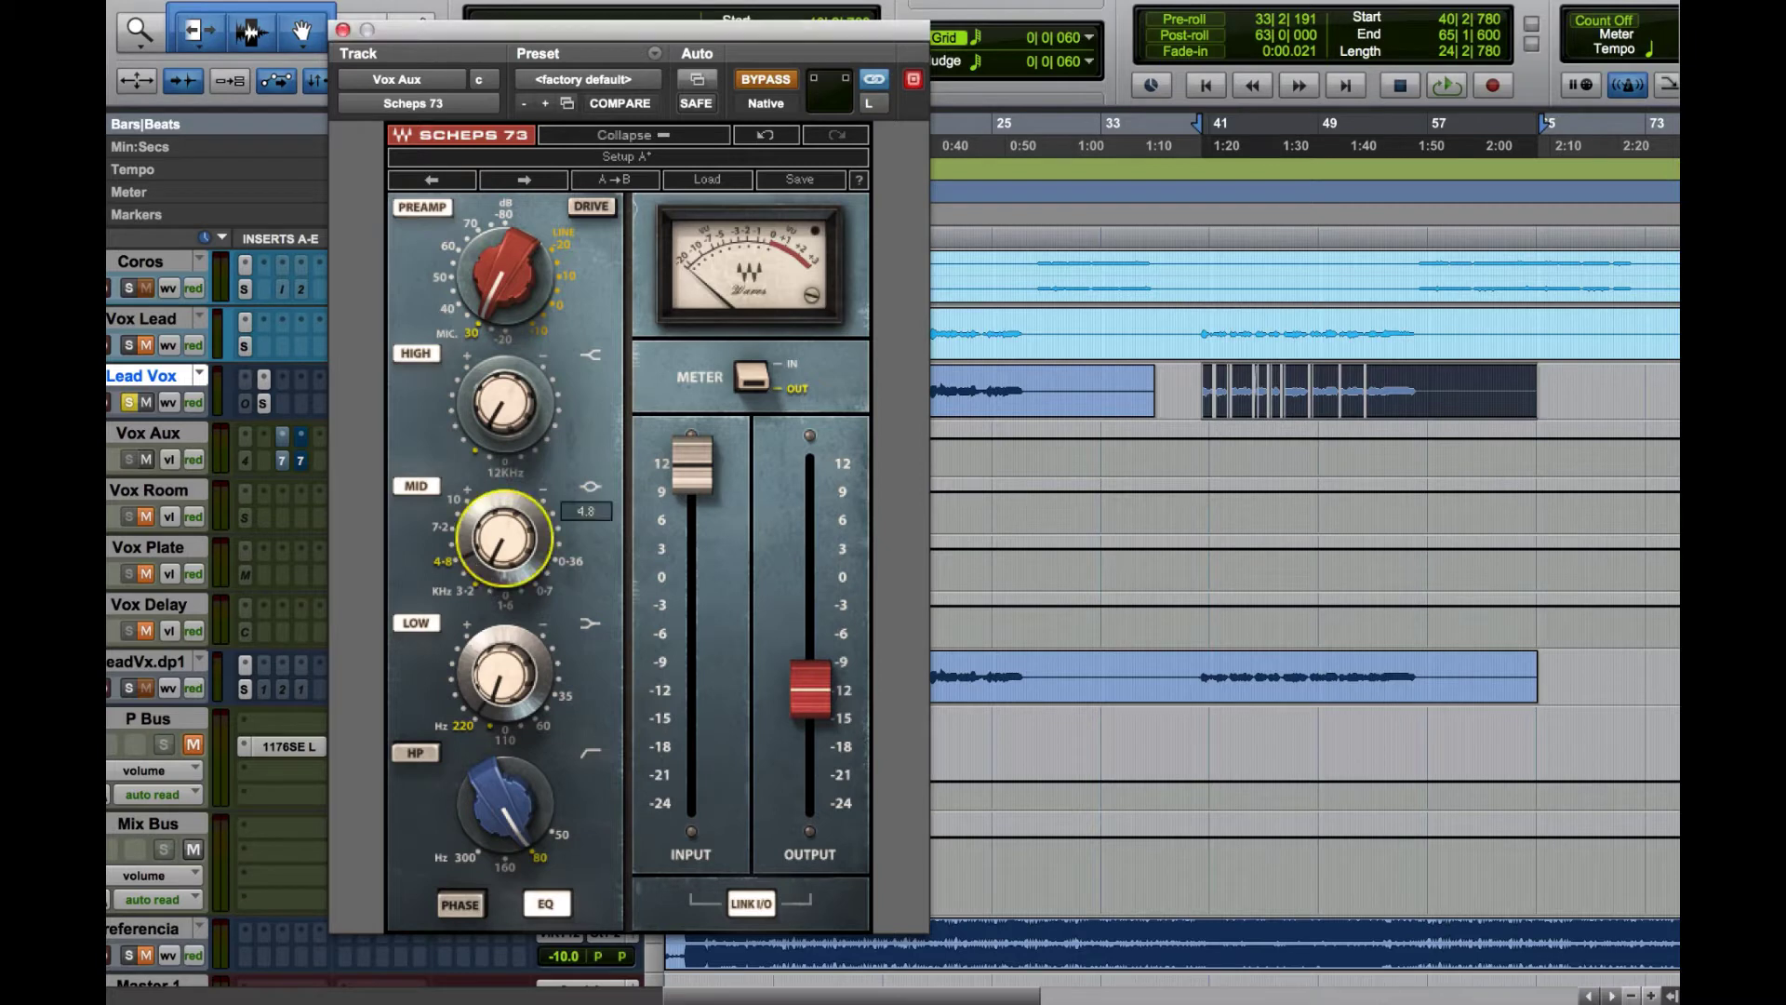
left_click_drag(481, 578, 688, 648)
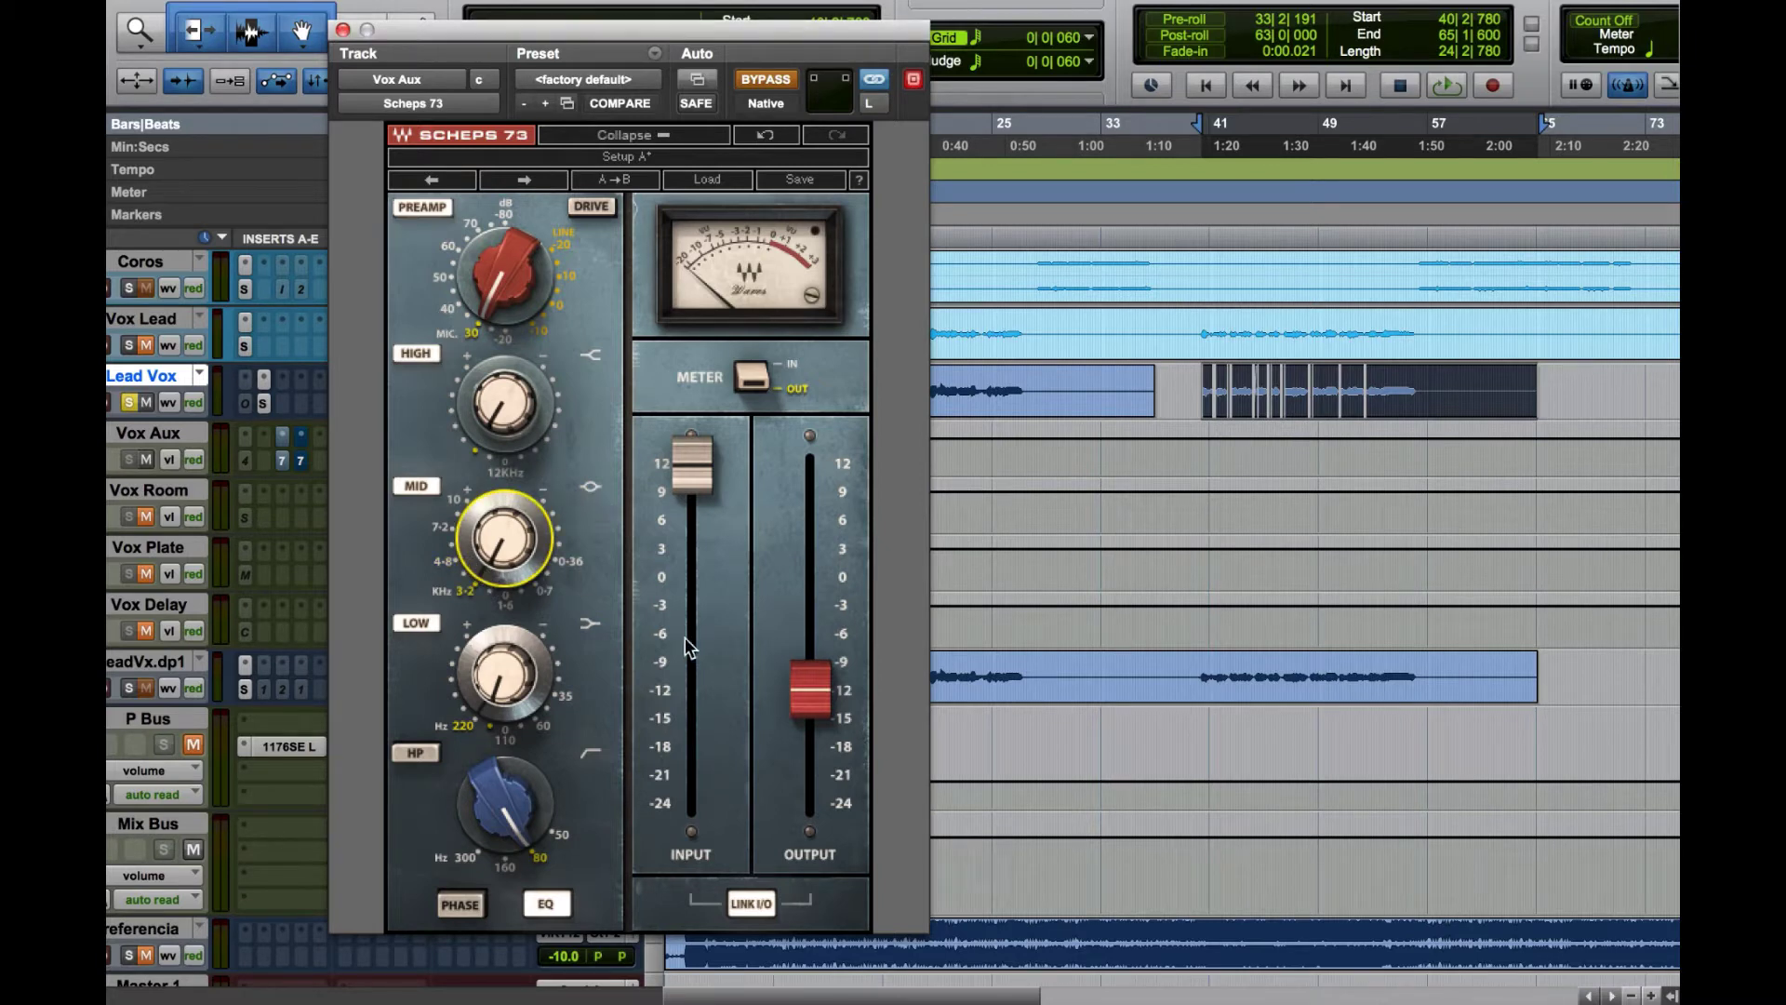
Audition the selected vocal passage with the Scheps 73 bypassed, restarting playback once, and switch the EQ in
key("space")
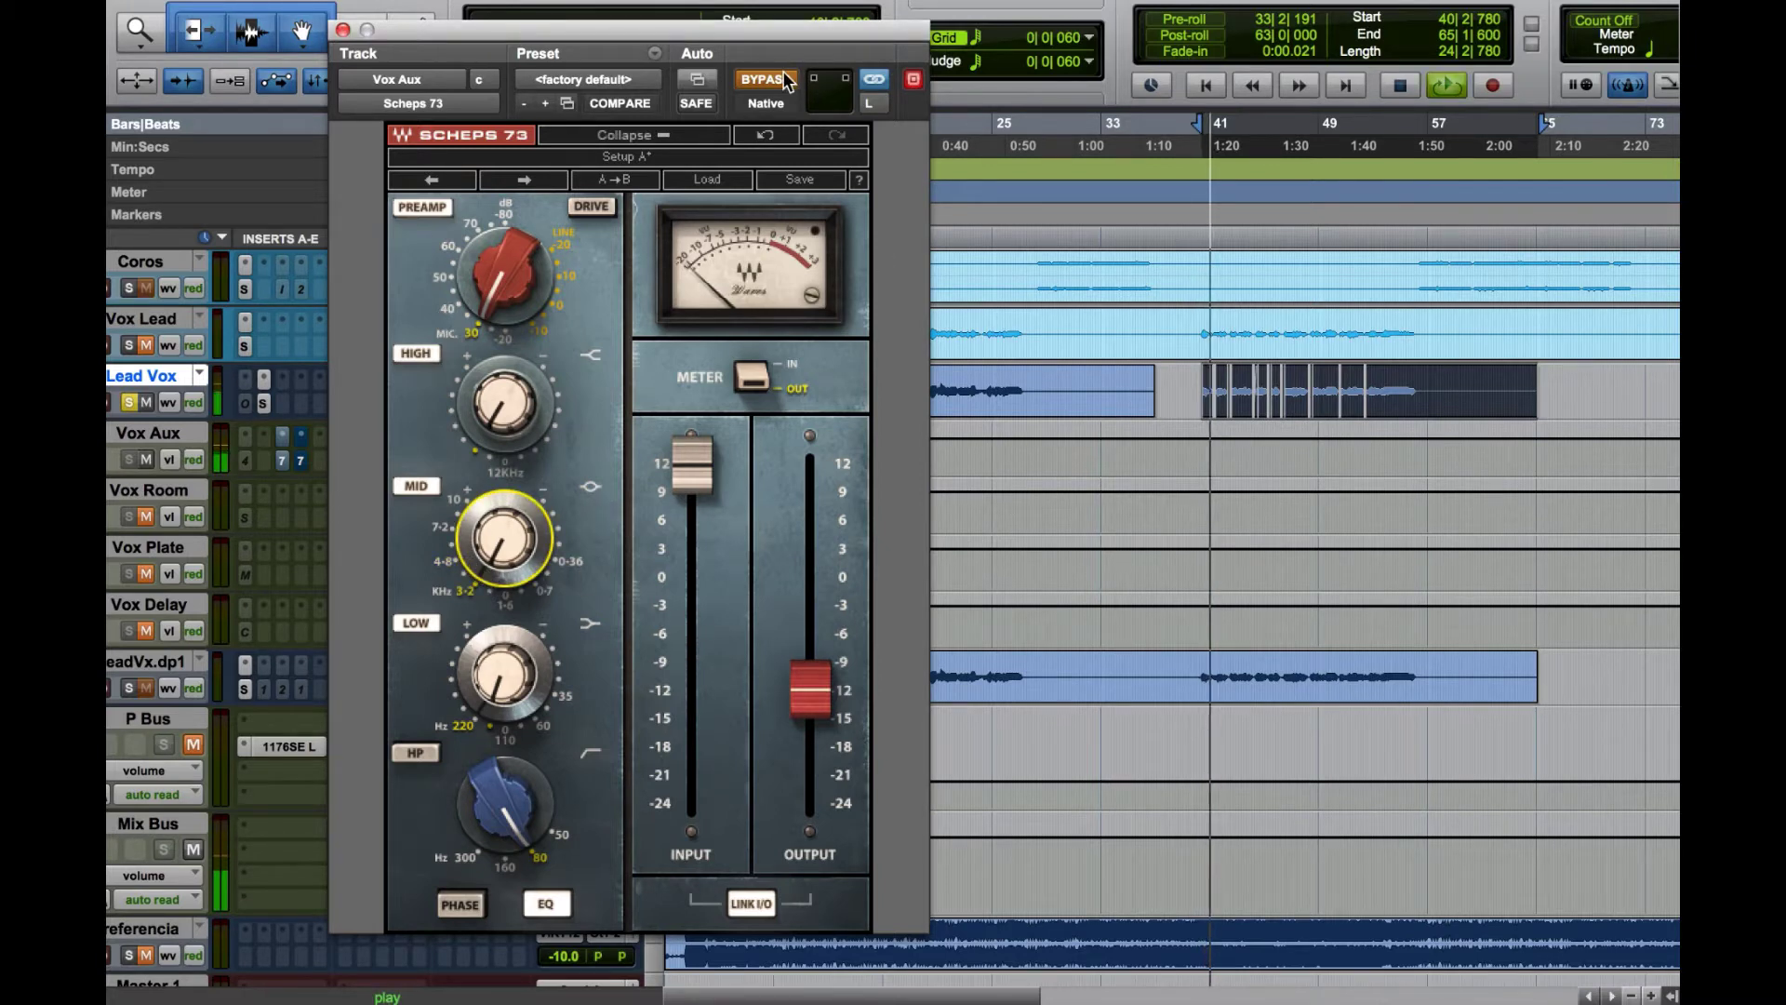
key("space")
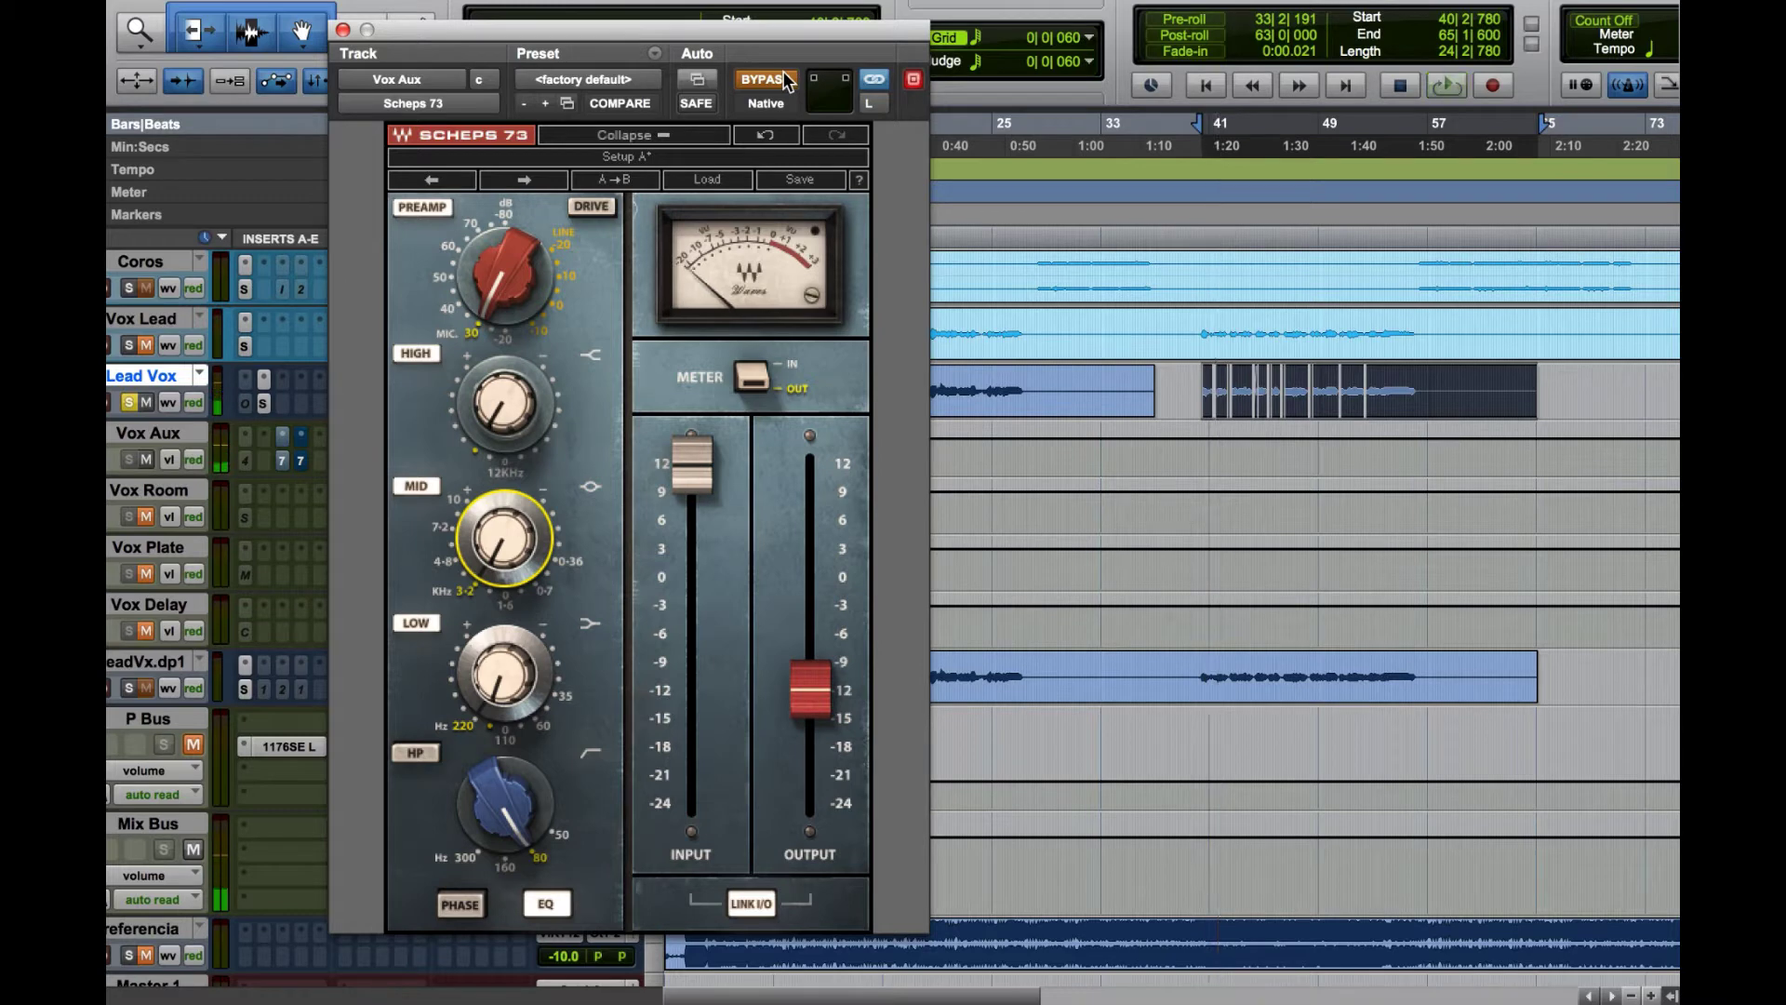
key("space")
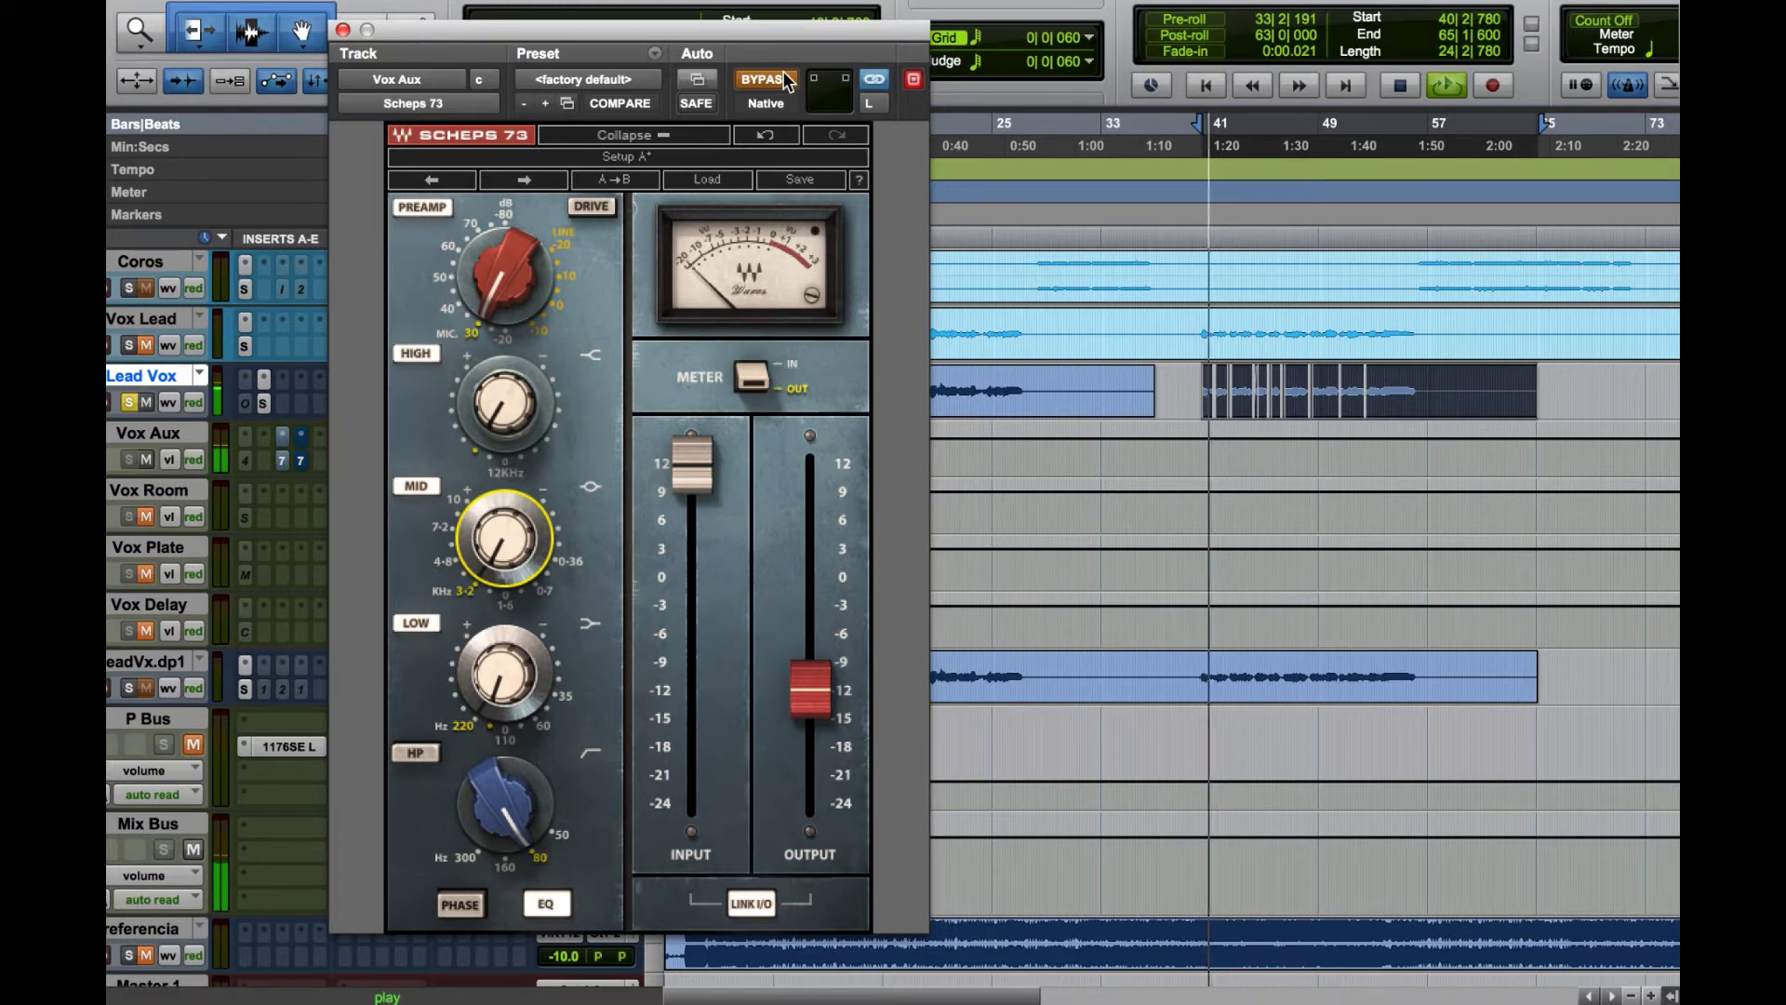
left_click(787, 82)
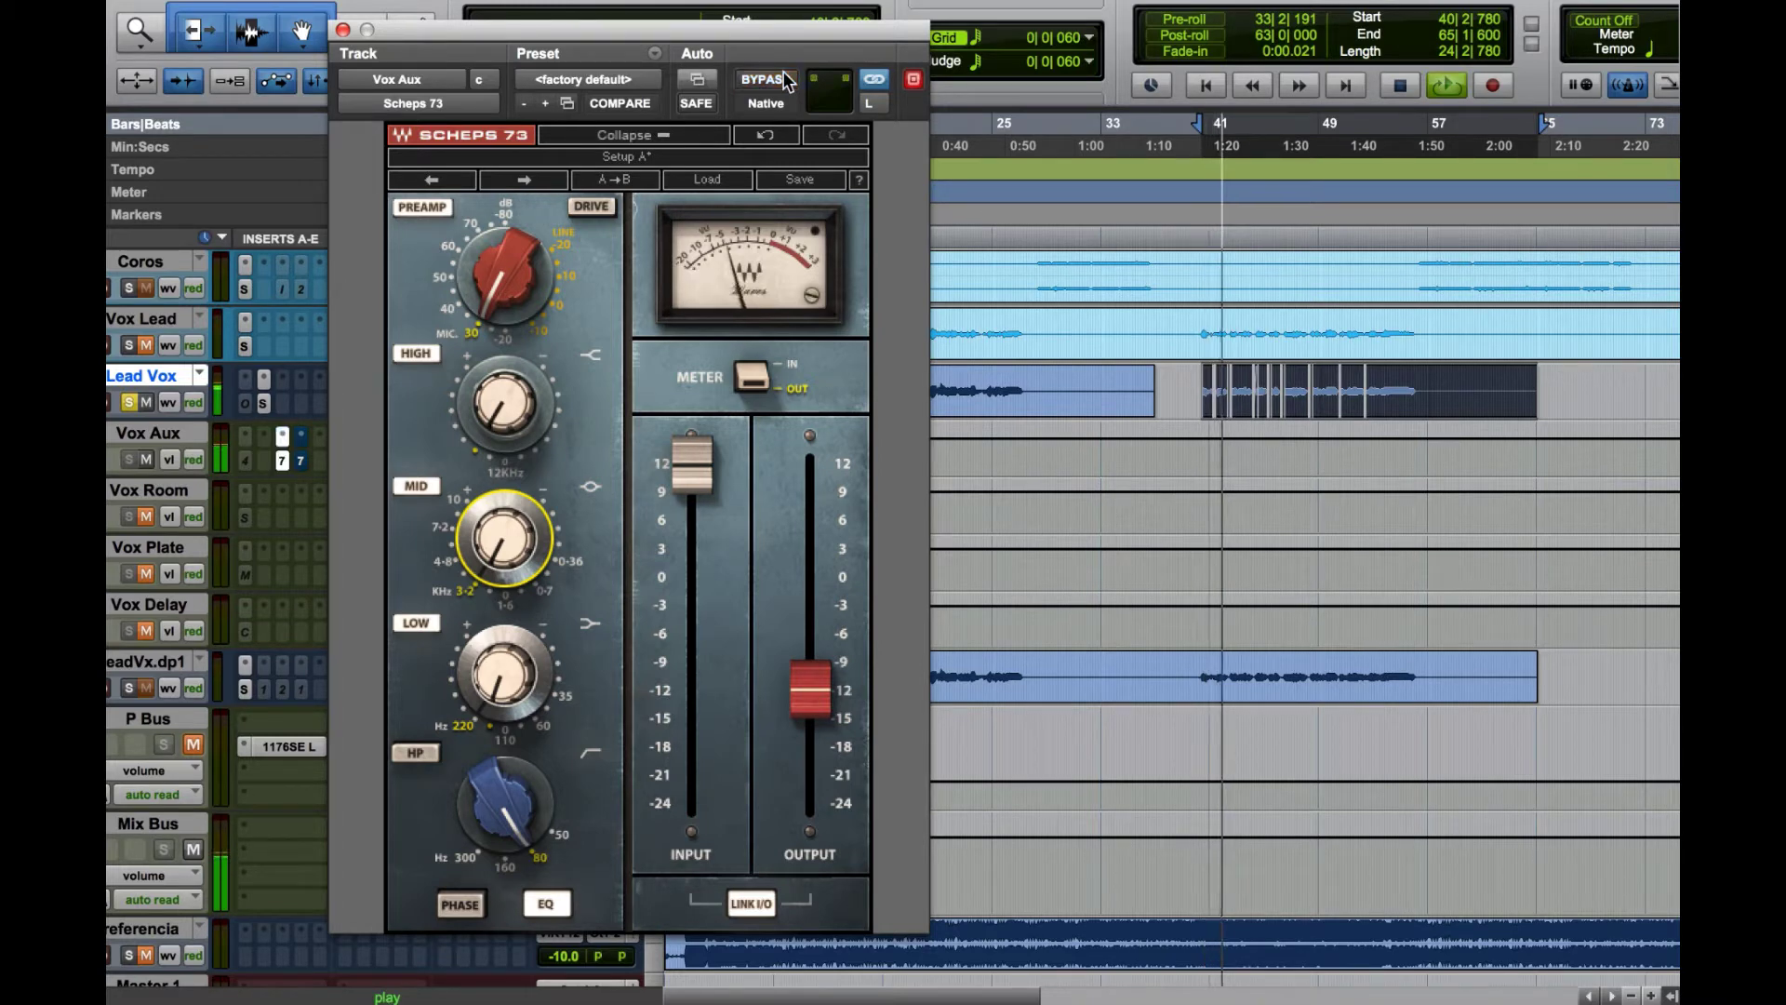
Set the Scheps 73 mid-band frequency to 4.8 kHz while listening, and stop playback
left_click(474, 572)
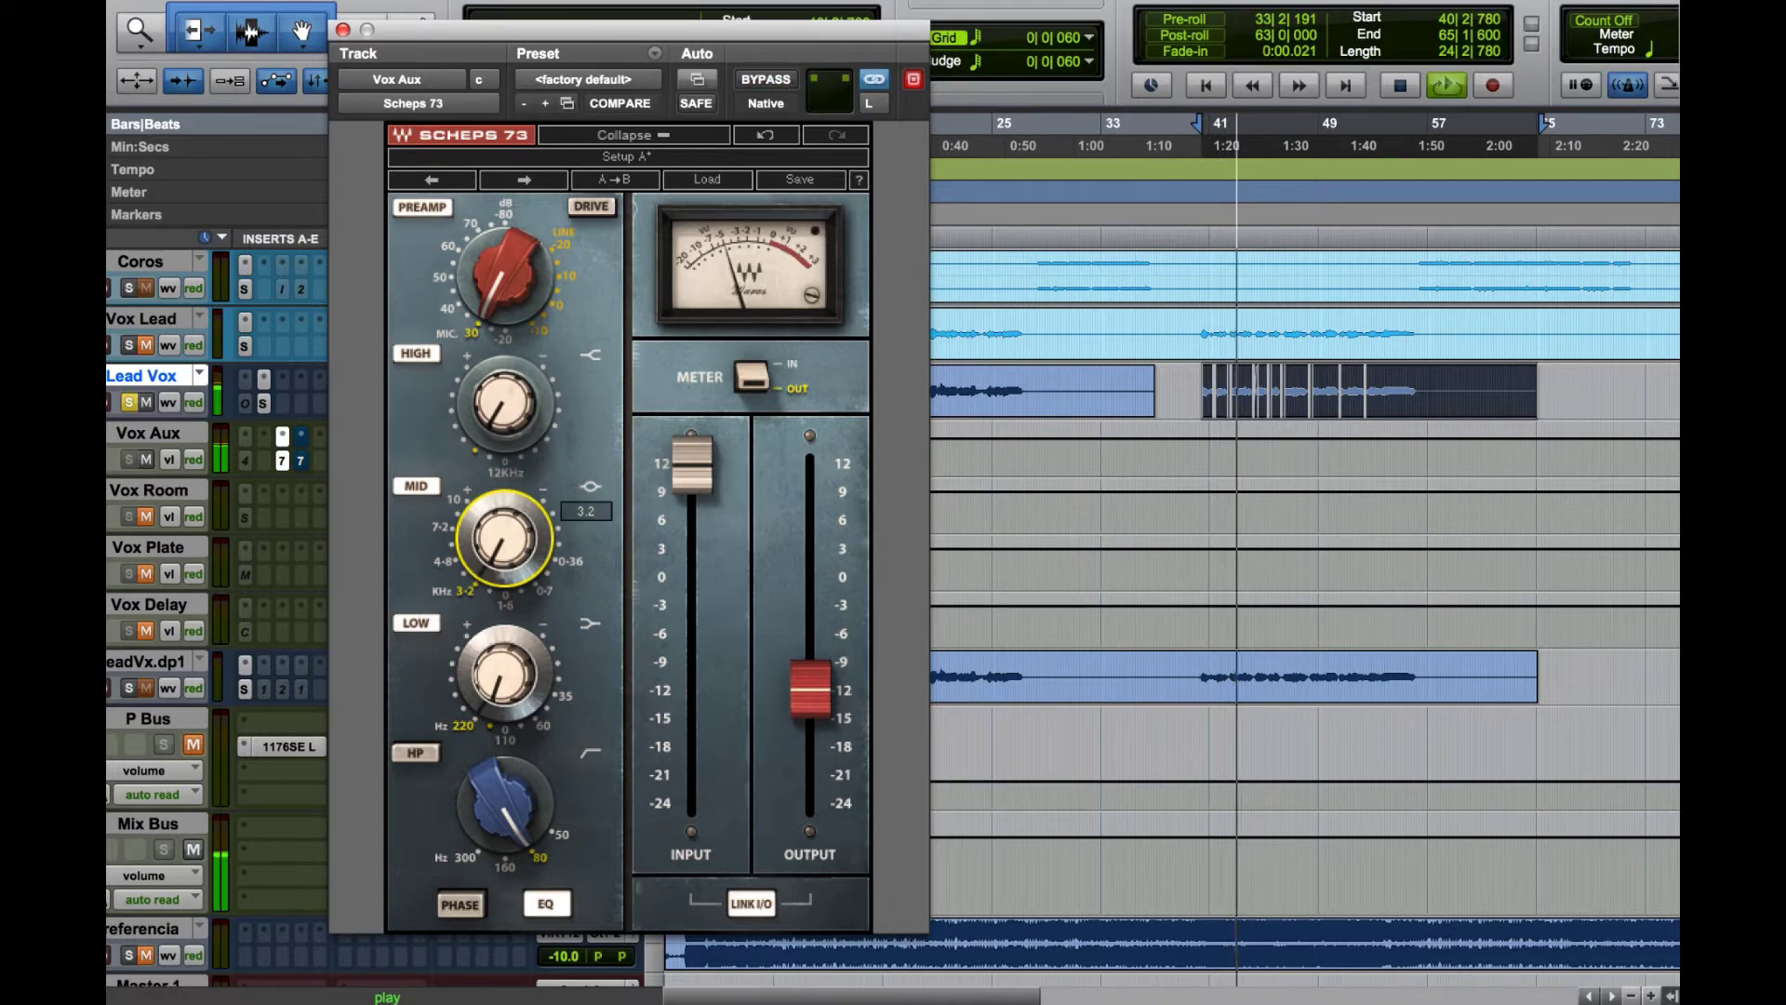
left_click(446, 560)
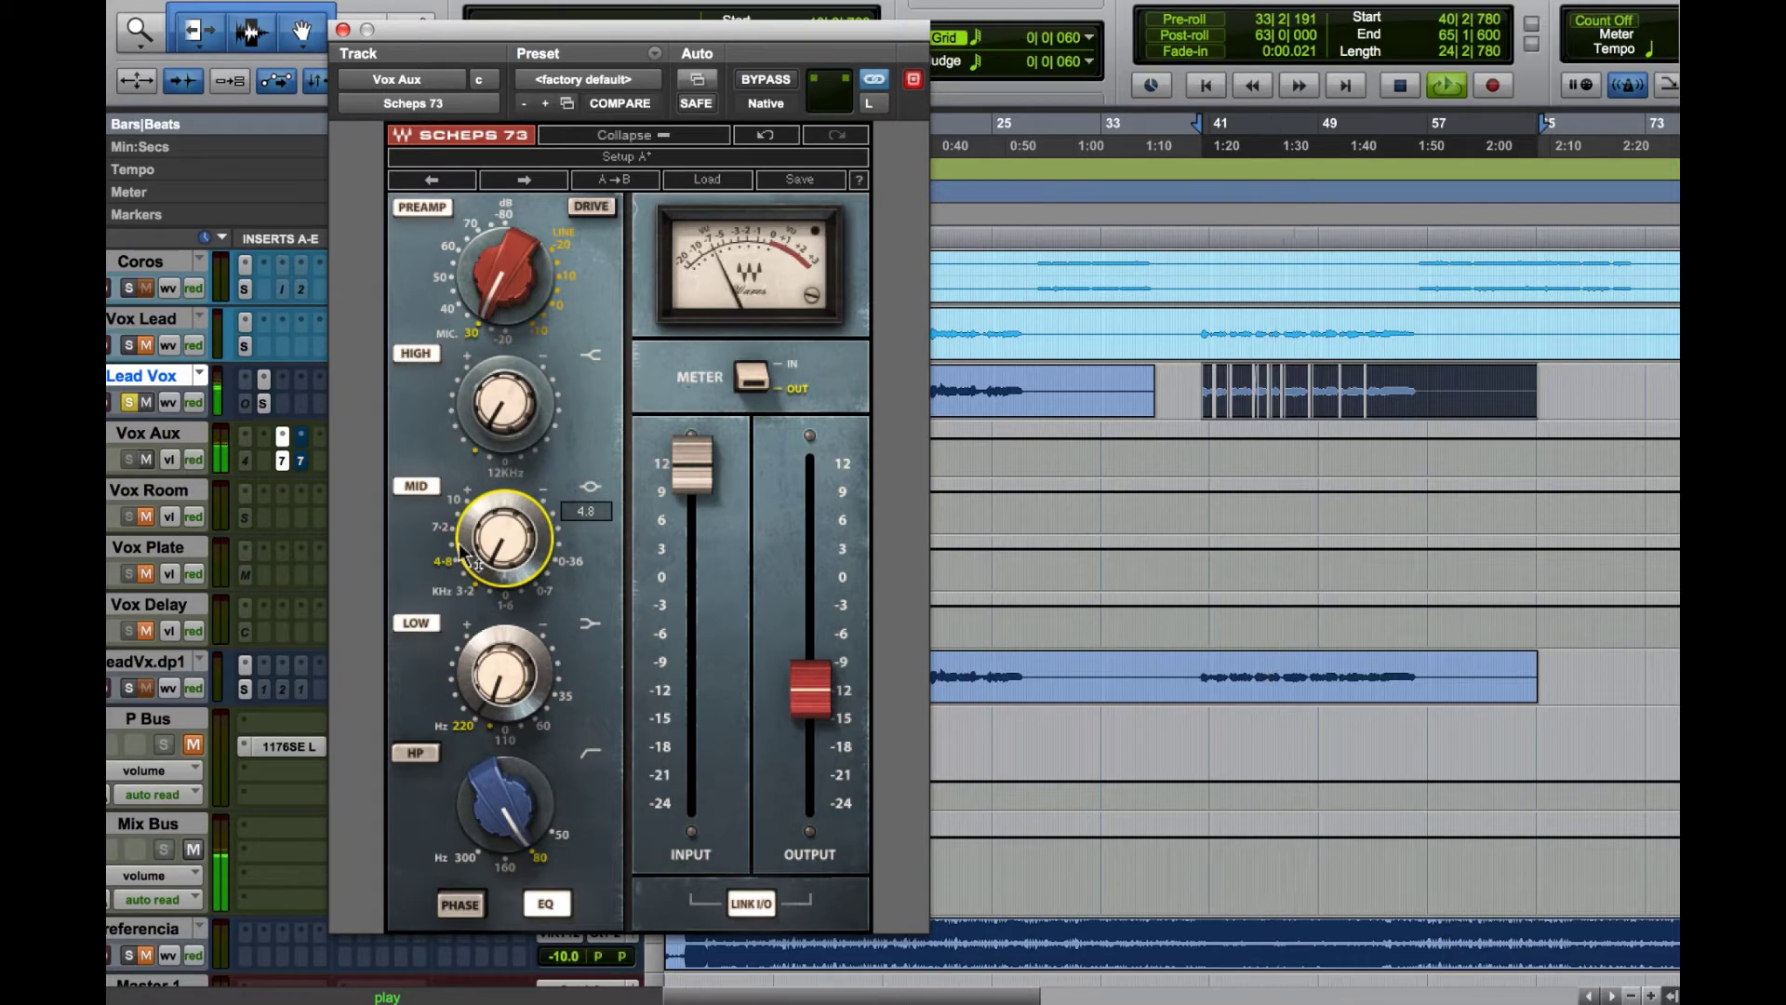
key("space")
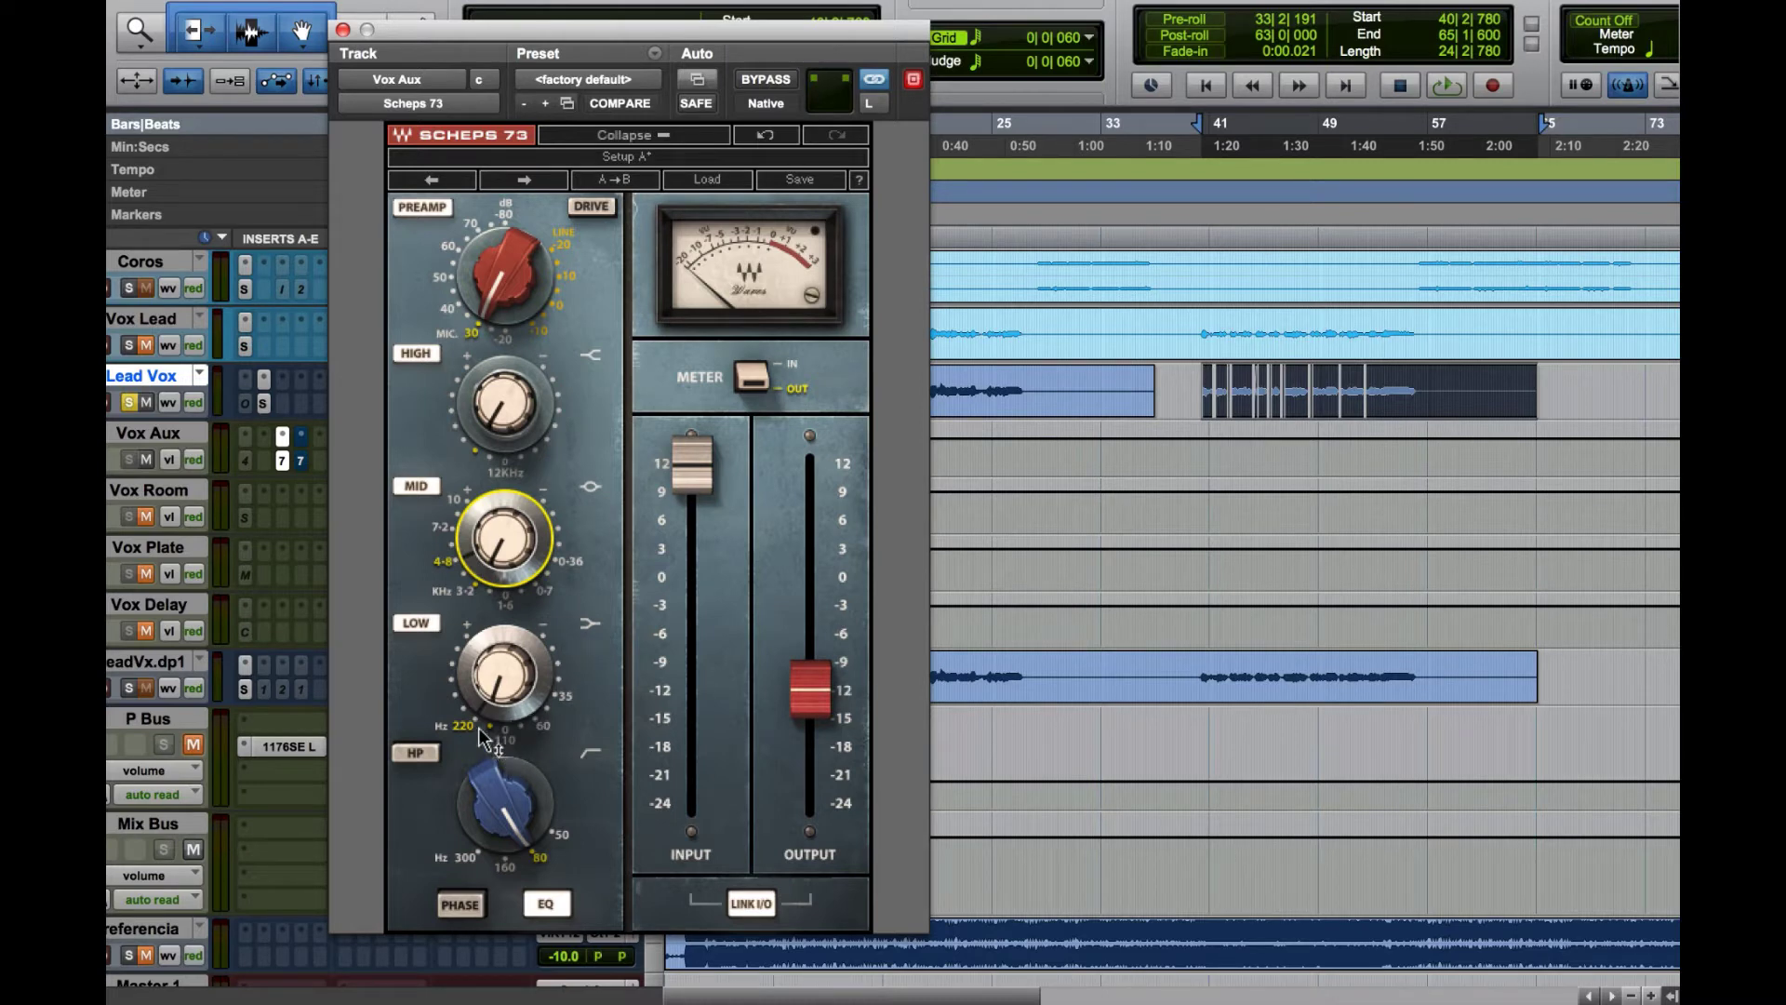
Engage the Scheps 73 high-pass filter and compare the vocal with the EQ bypassed and active
mouse_move(478, 728)
left_click(413, 757)
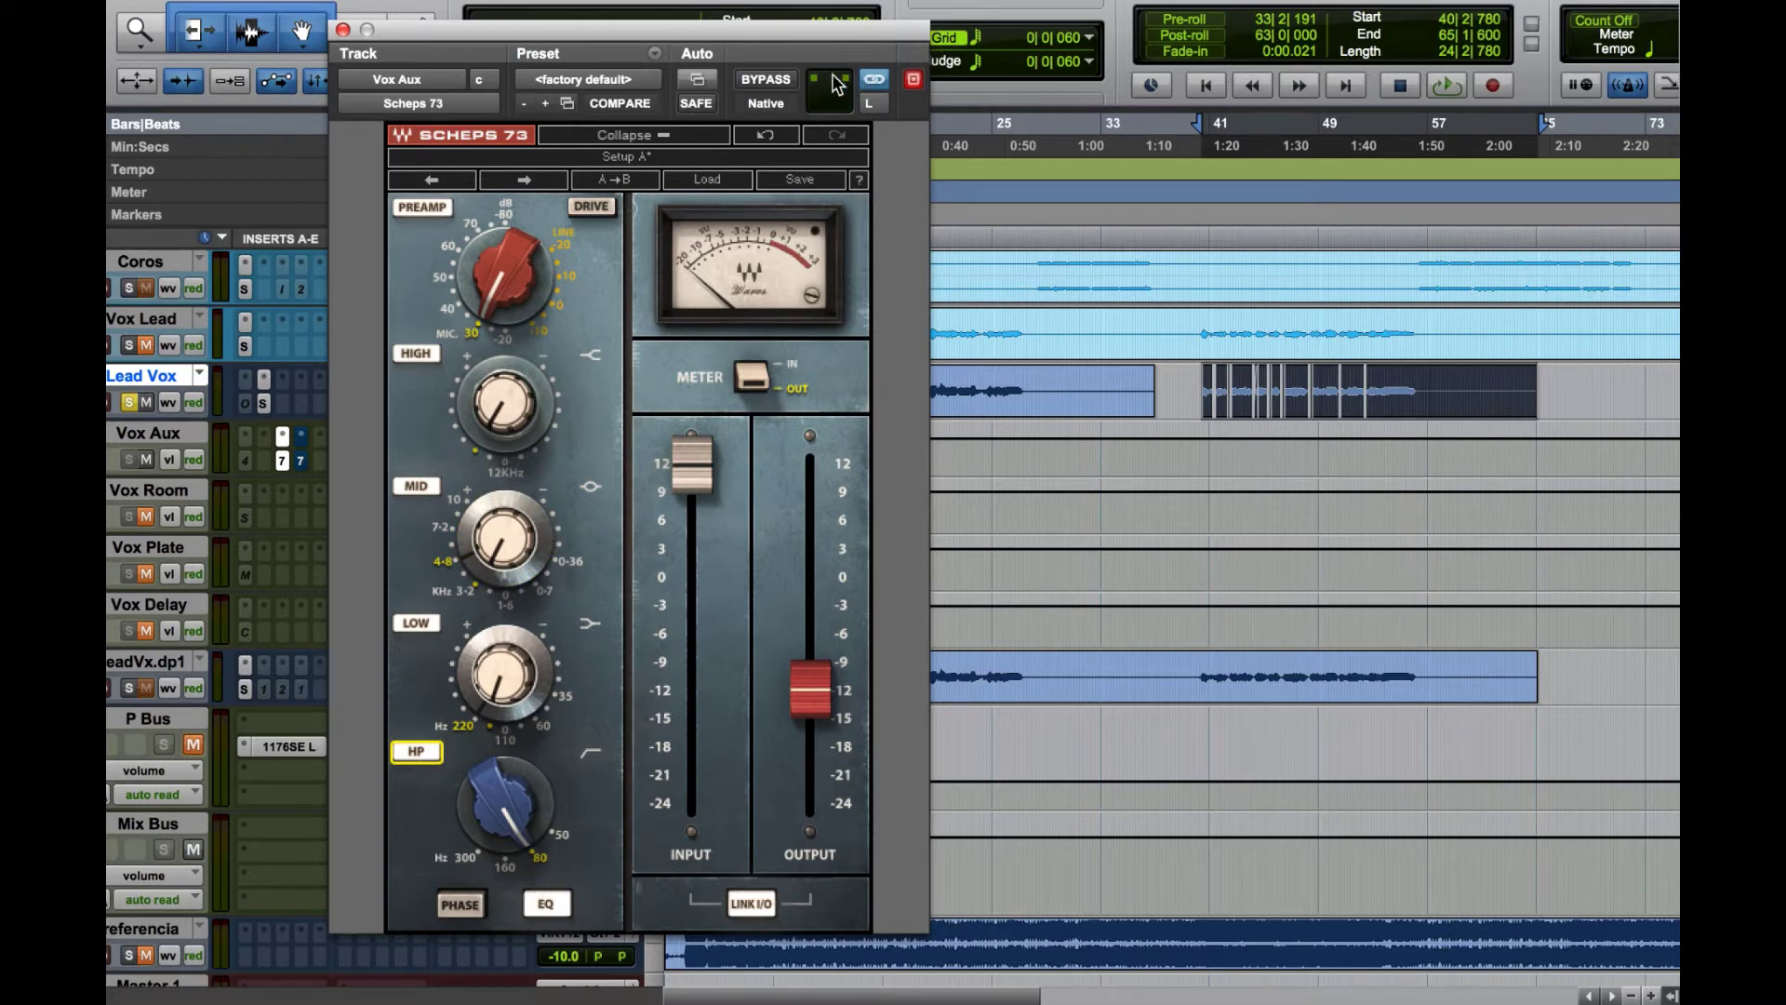
left_click(777, 80)
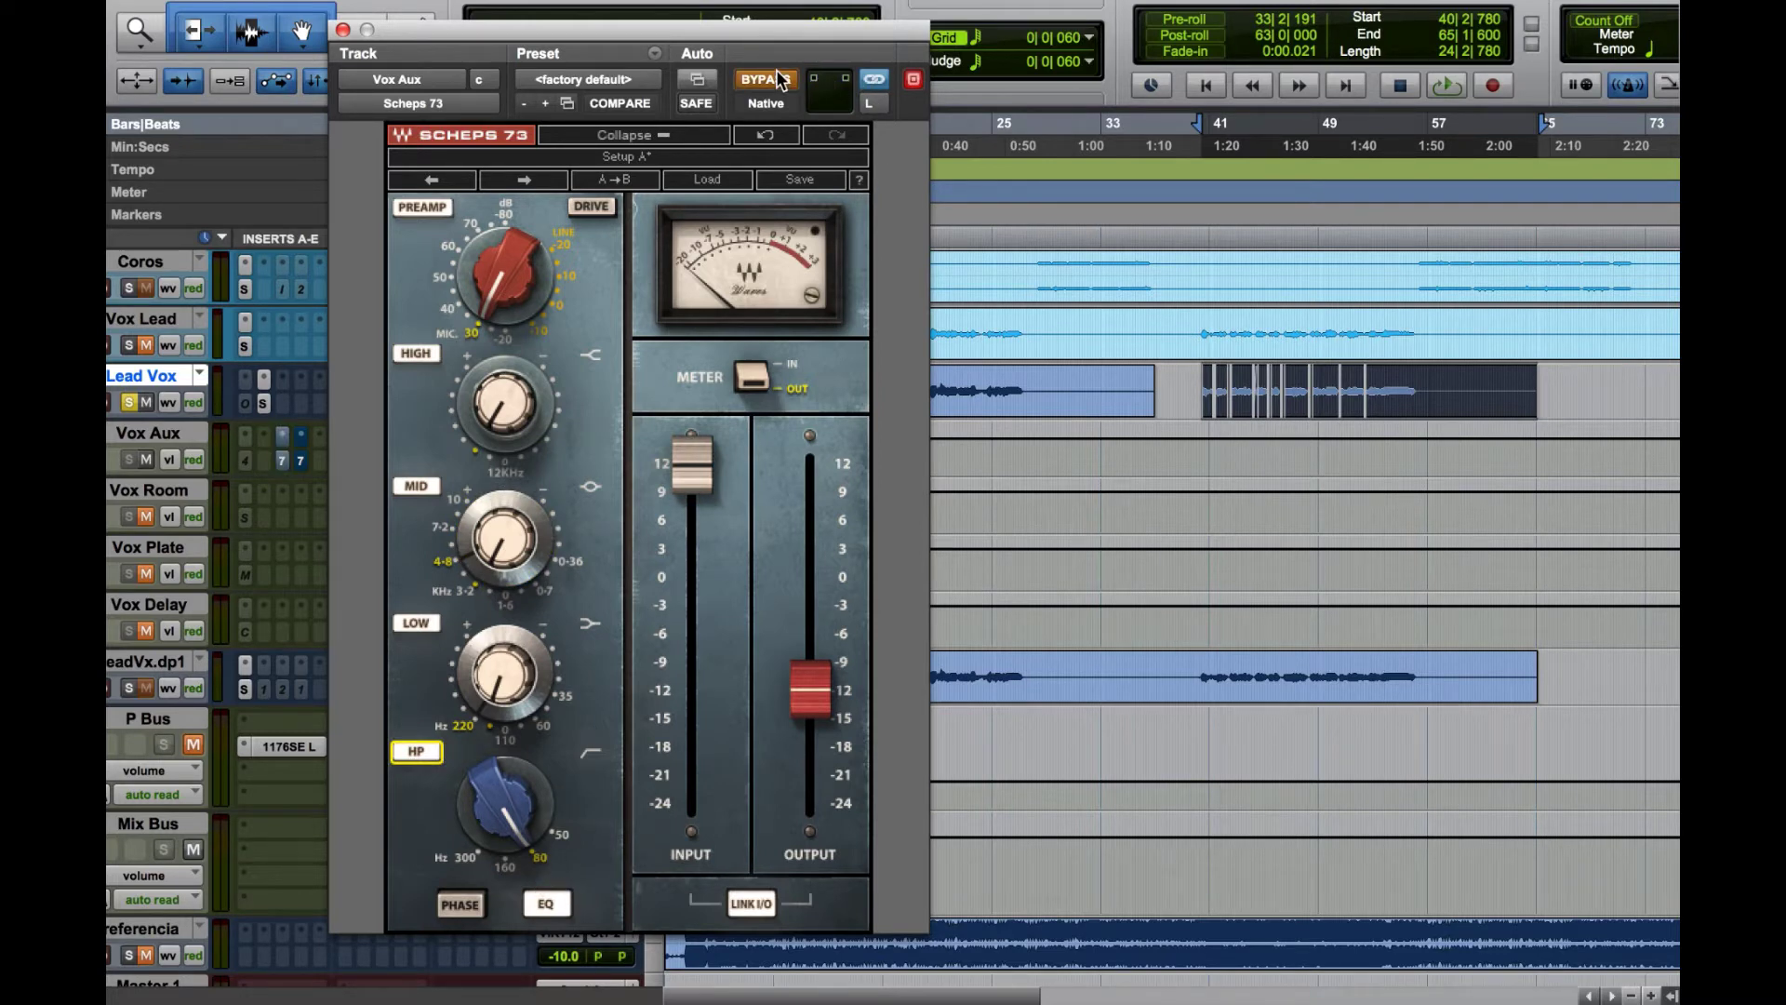
key("space")
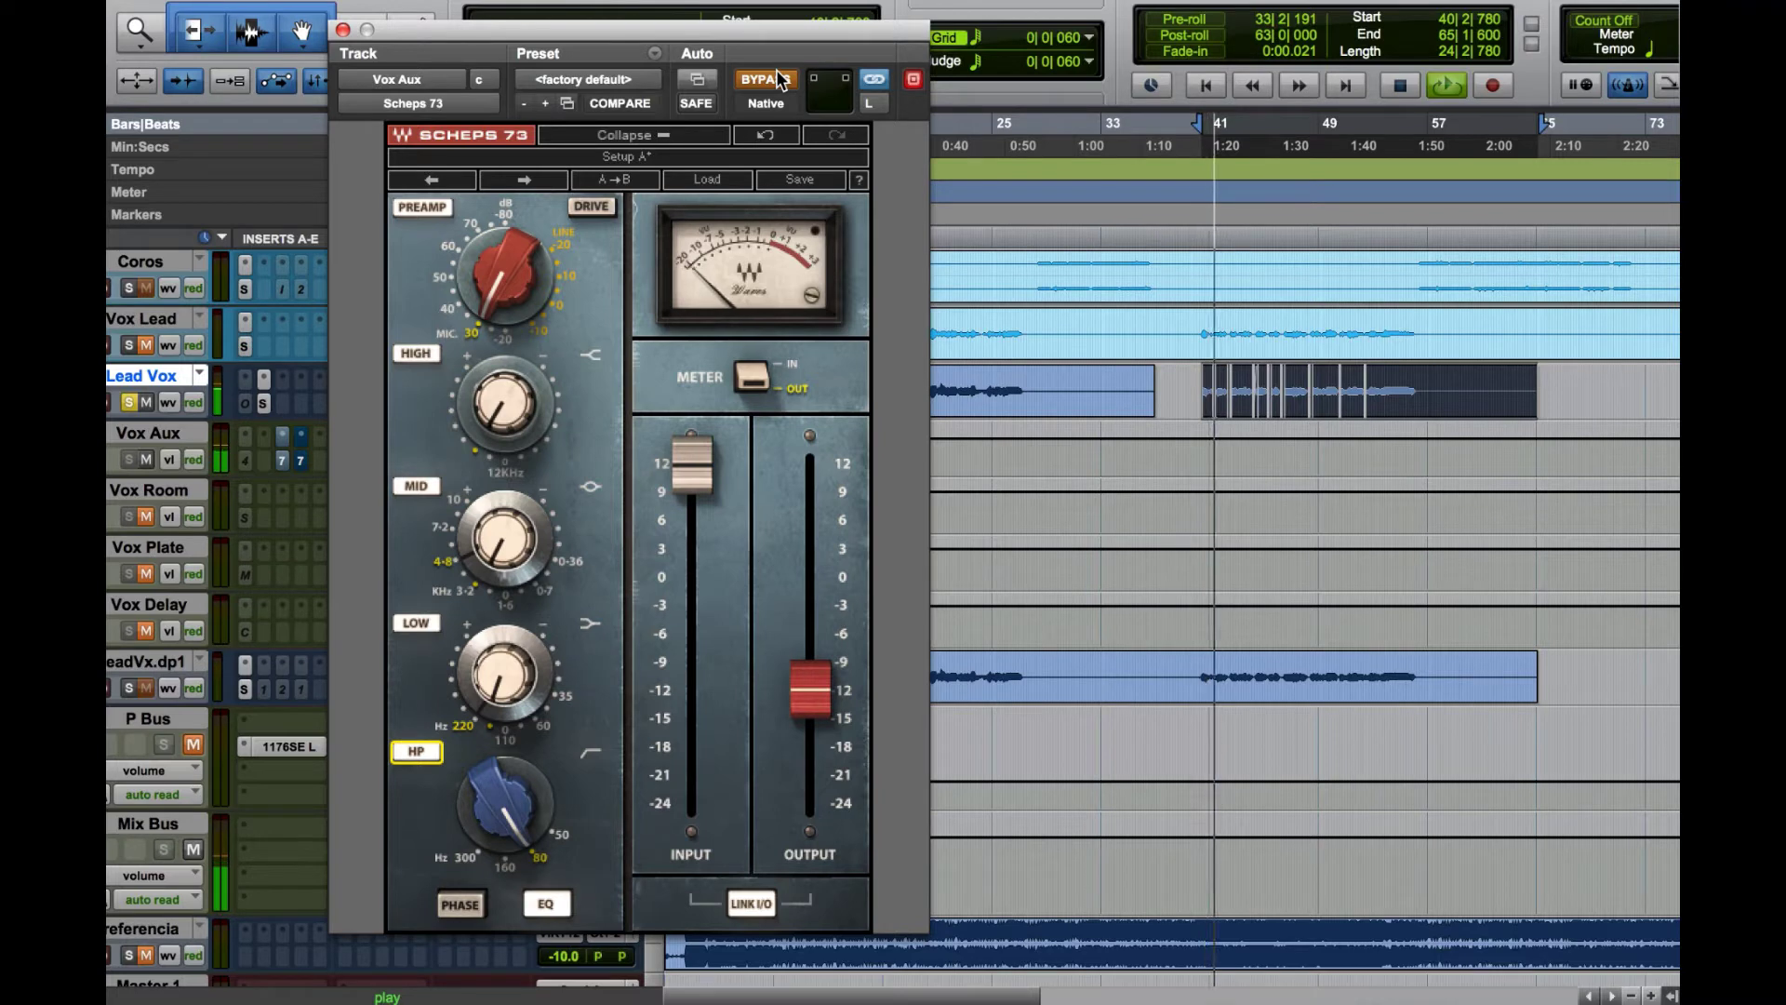
left_click(777, 79)
key("space")
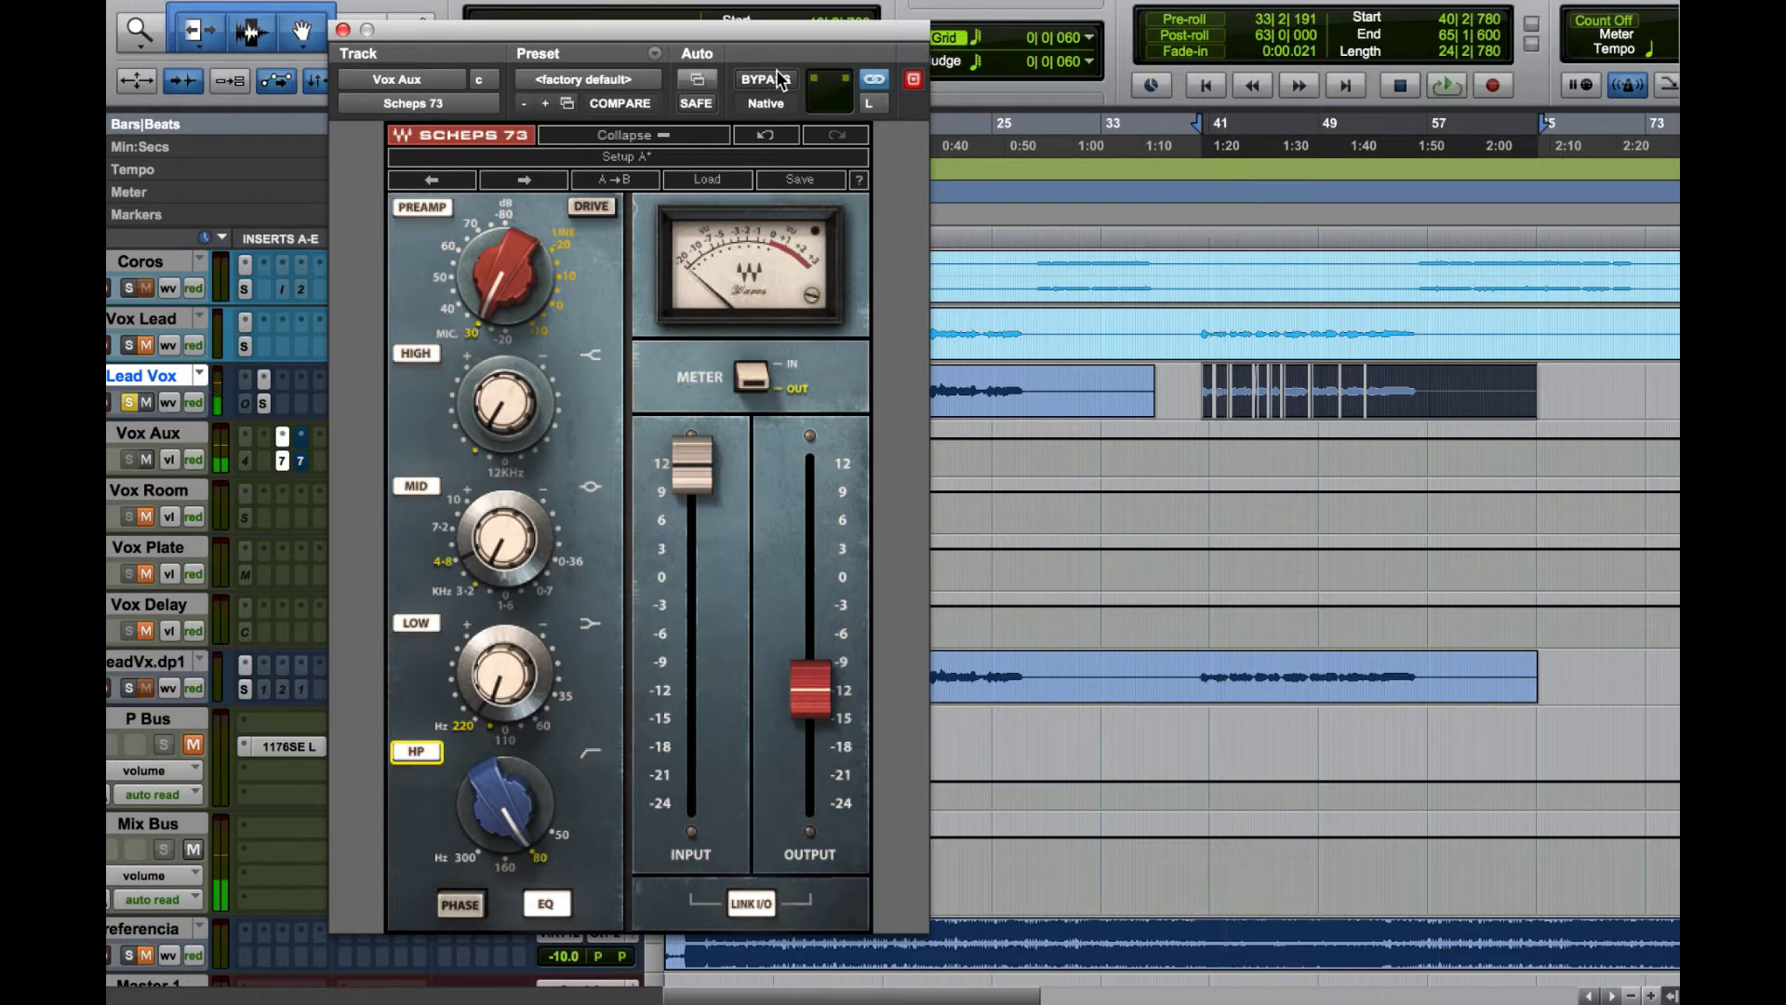
Open the CLA-76 compressor on Vox Aux, take it out of bypass and set Analog to Off
left_click(299, 459)
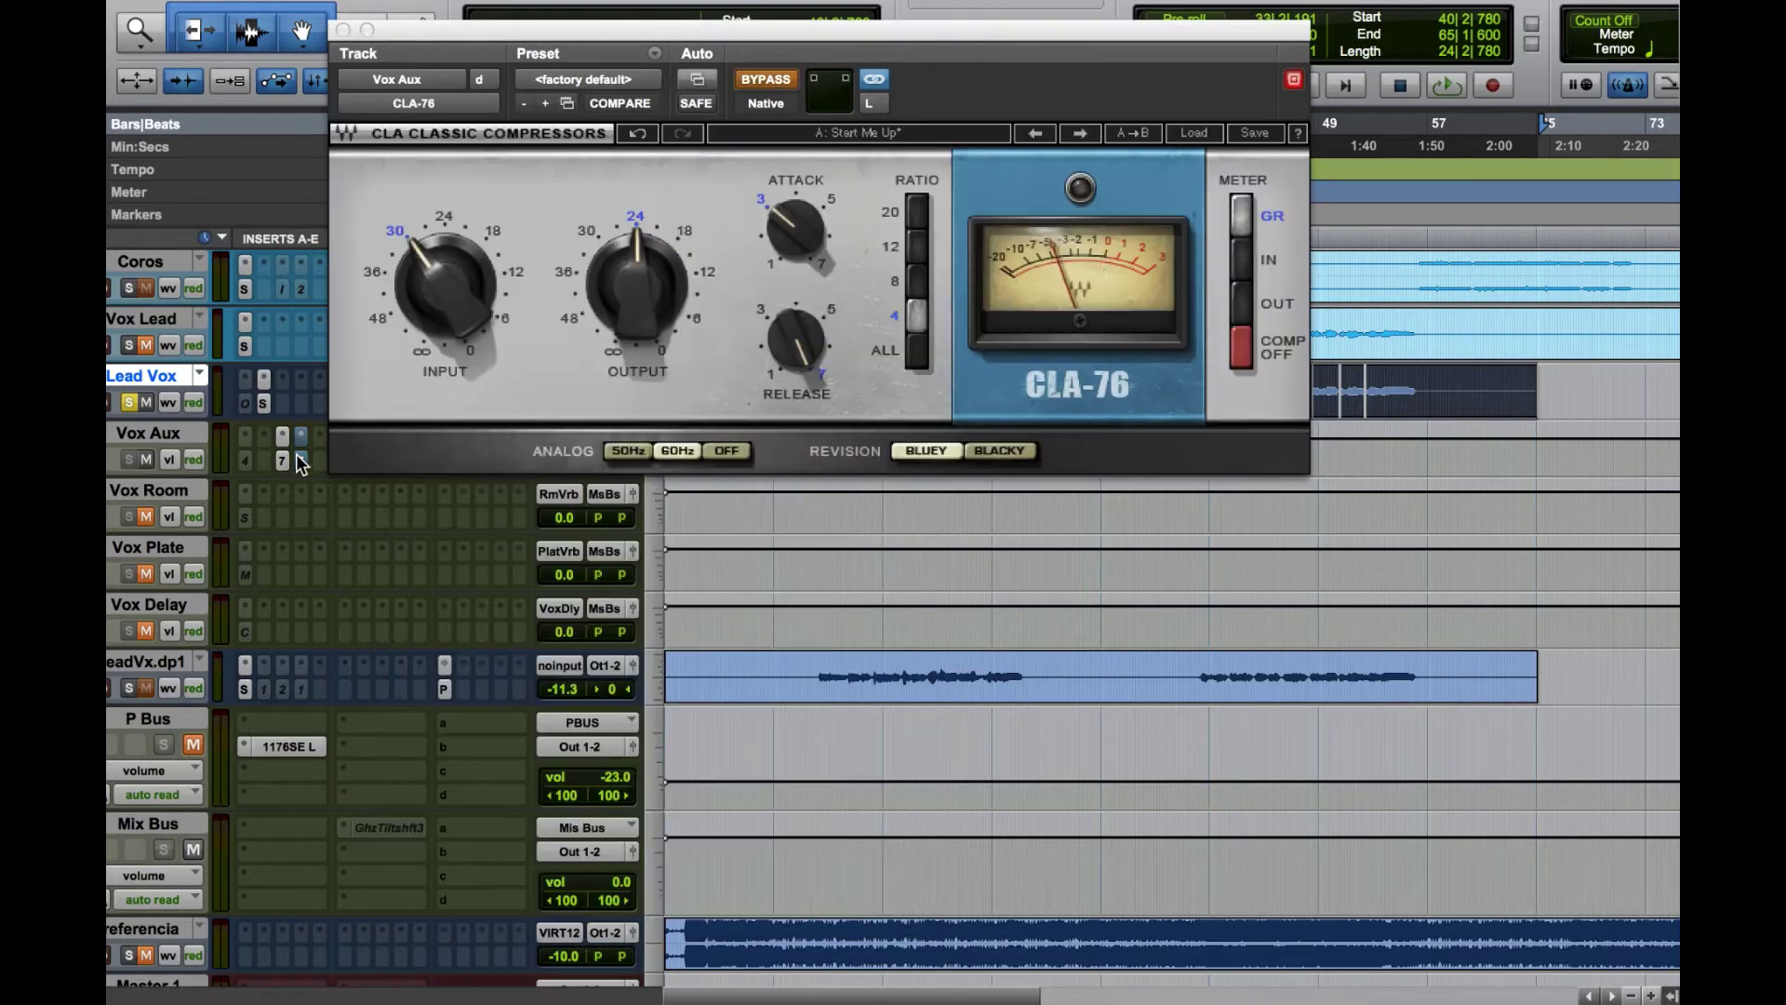
left_click(761, 76)
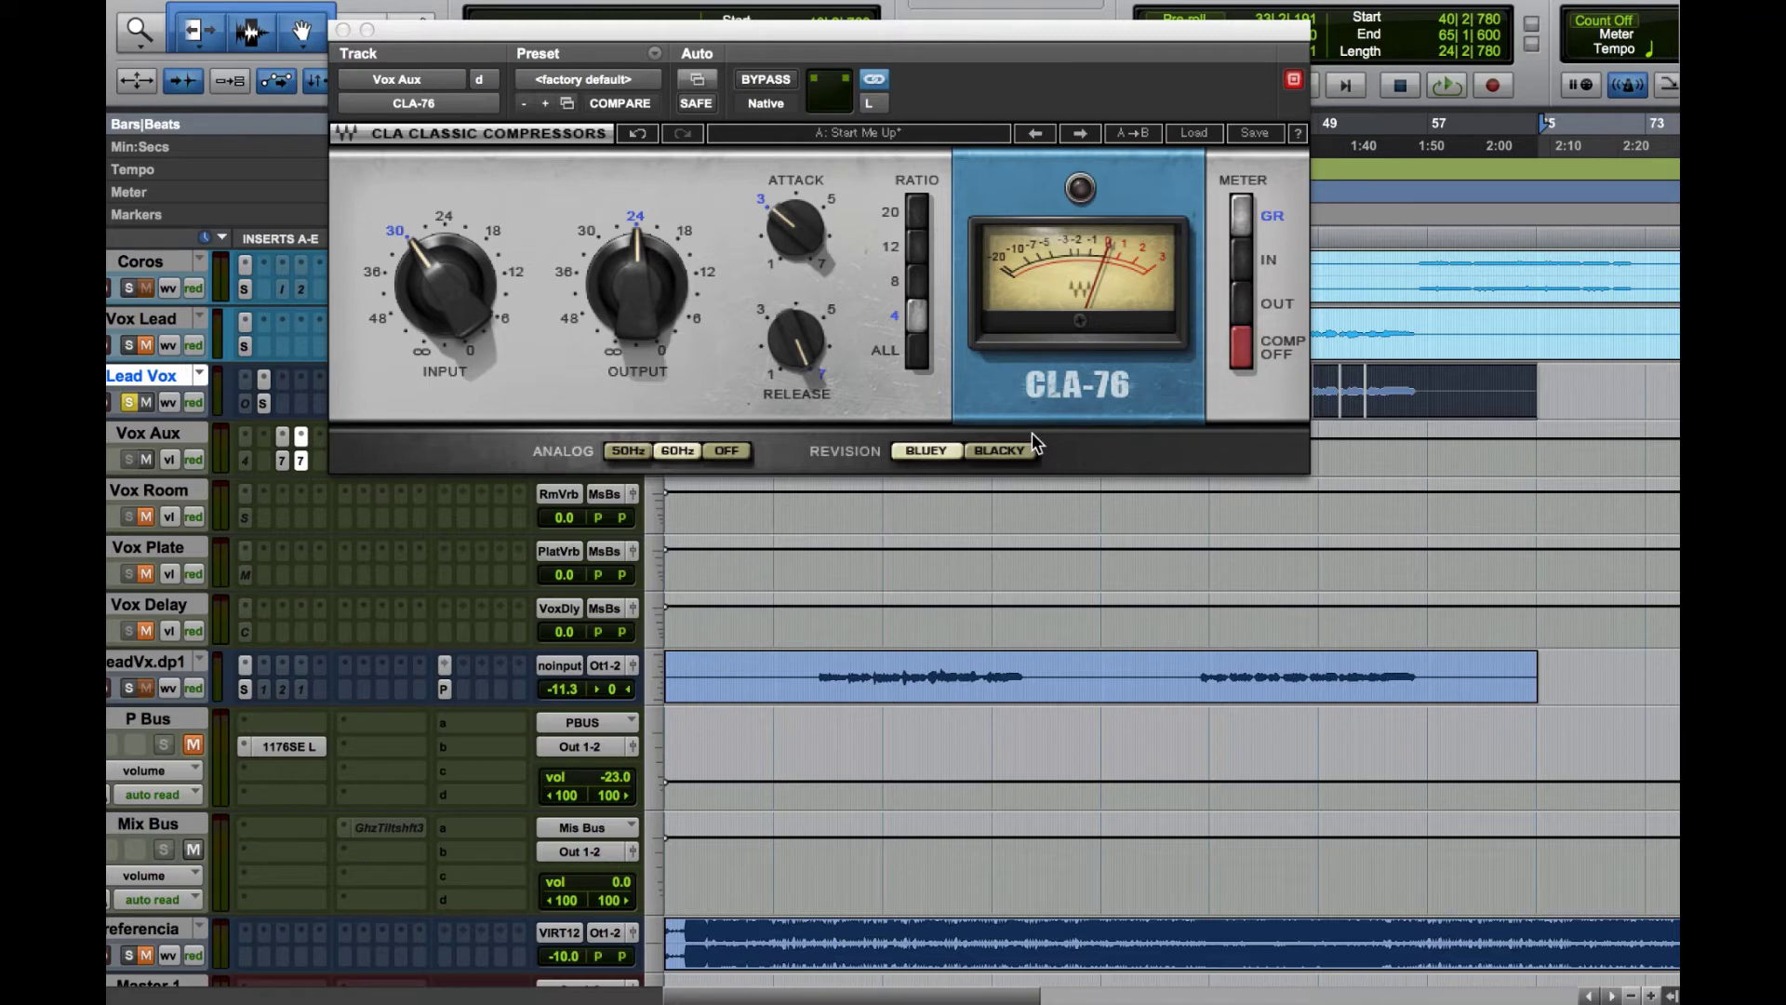
left_click(725, 452)
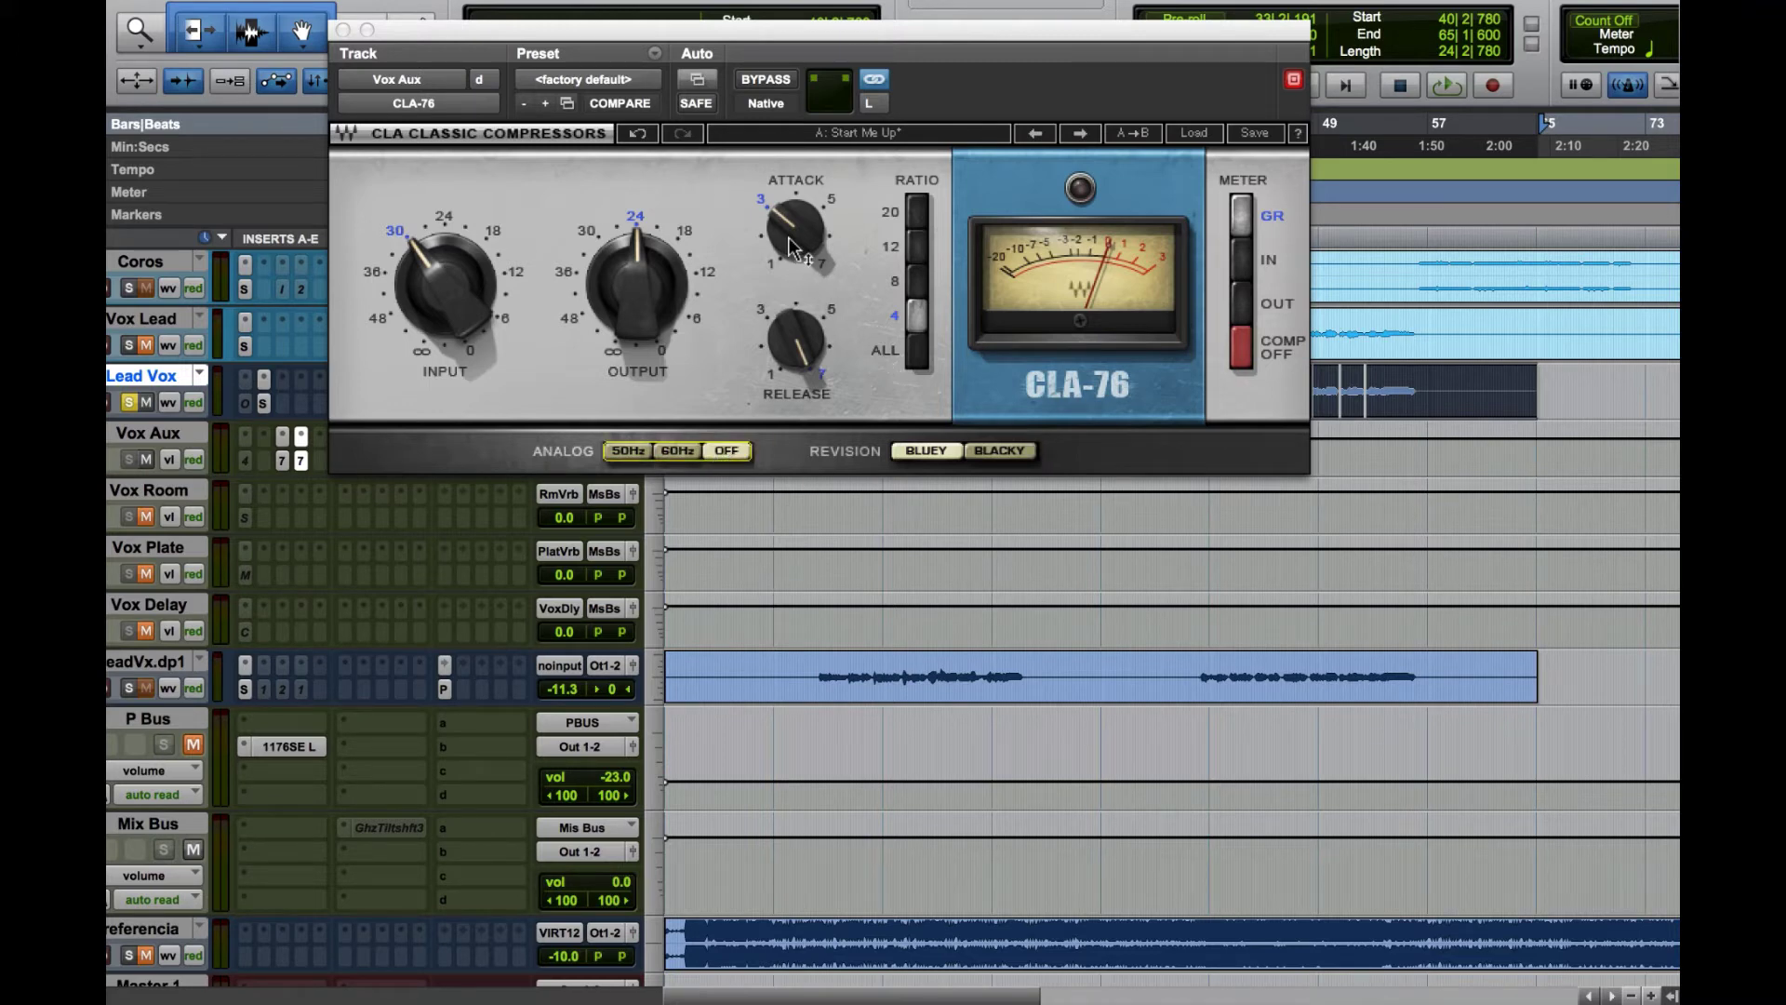
Play the soloed vocal through the CLA-76 and compare it with both Vox Aux inserts bypassed and active
mouse_move(791, 247)
key("space")
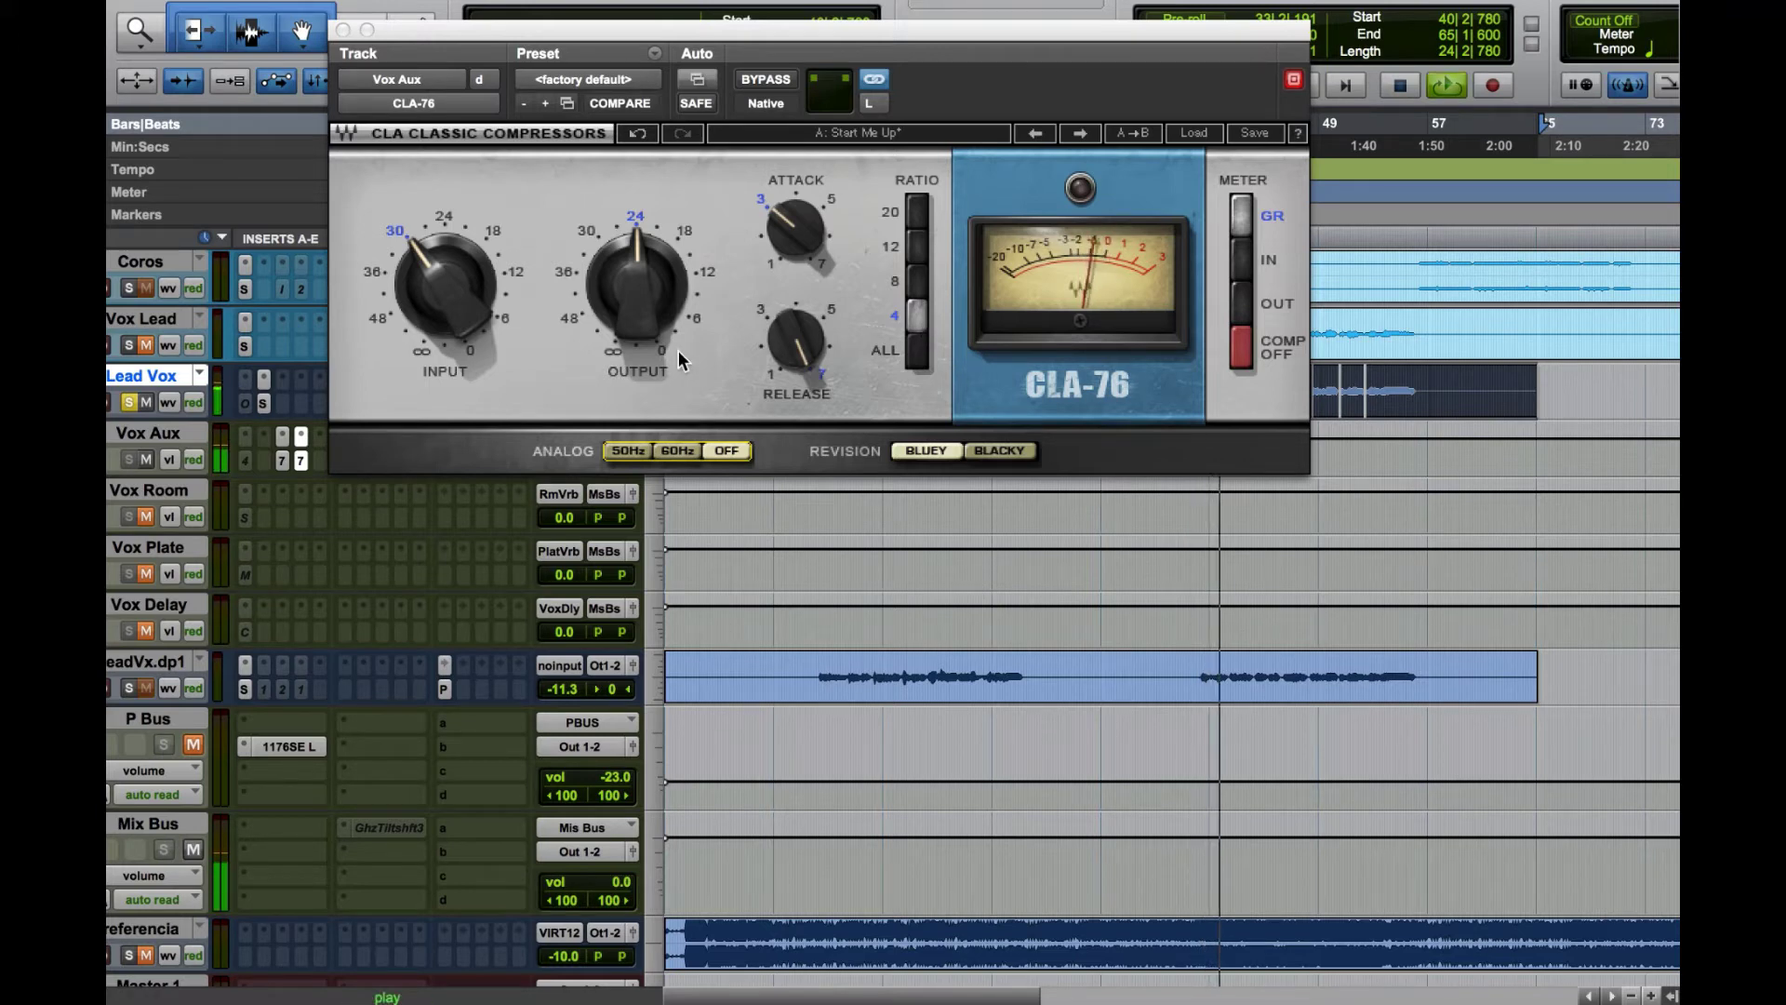
key("space")
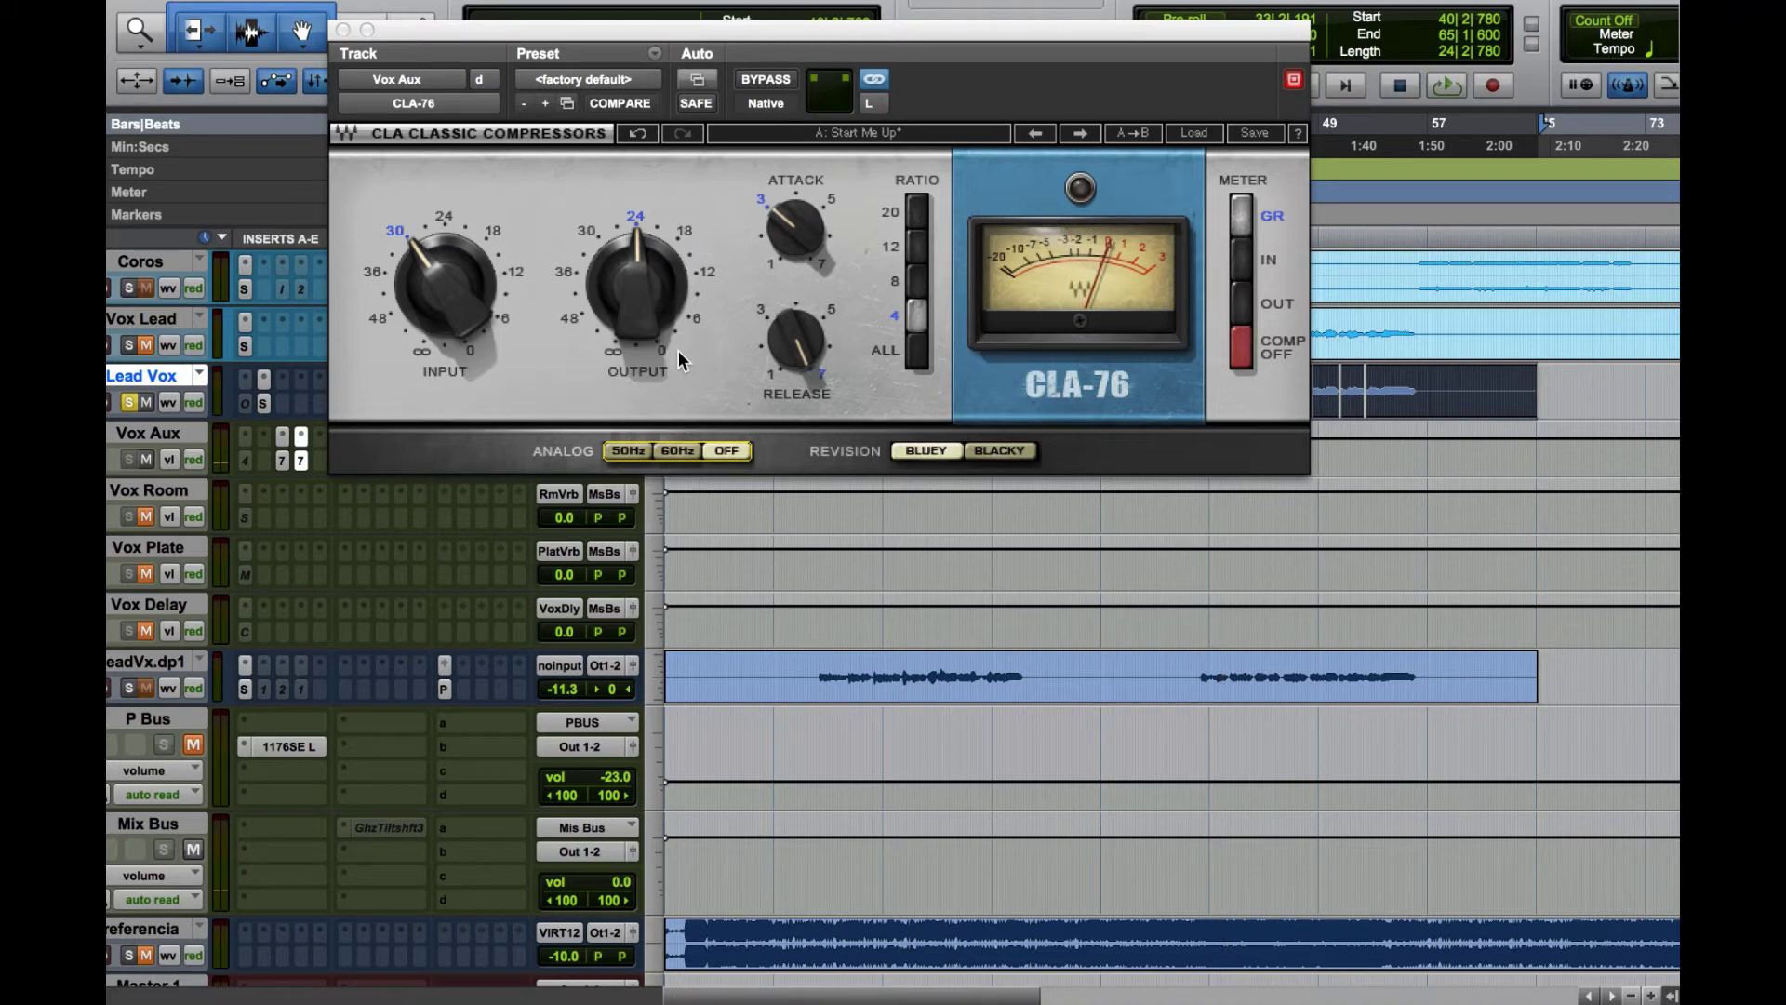
key("space")
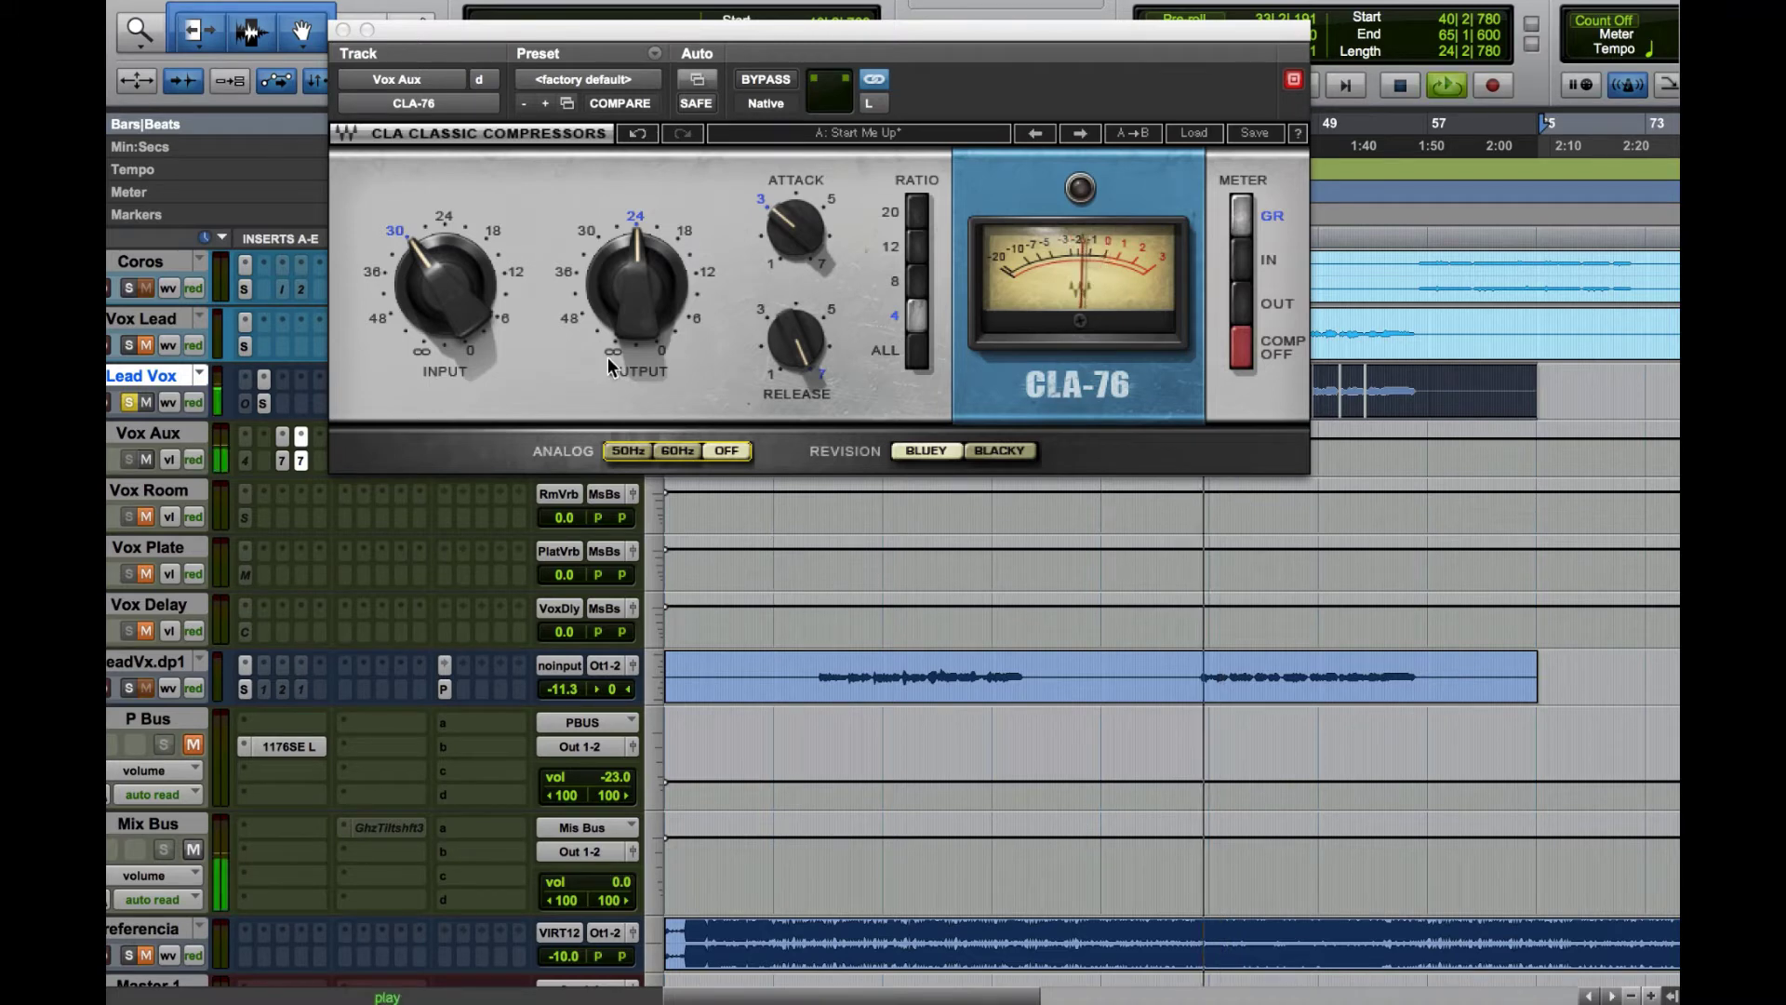
left_click(283, 455, "super")
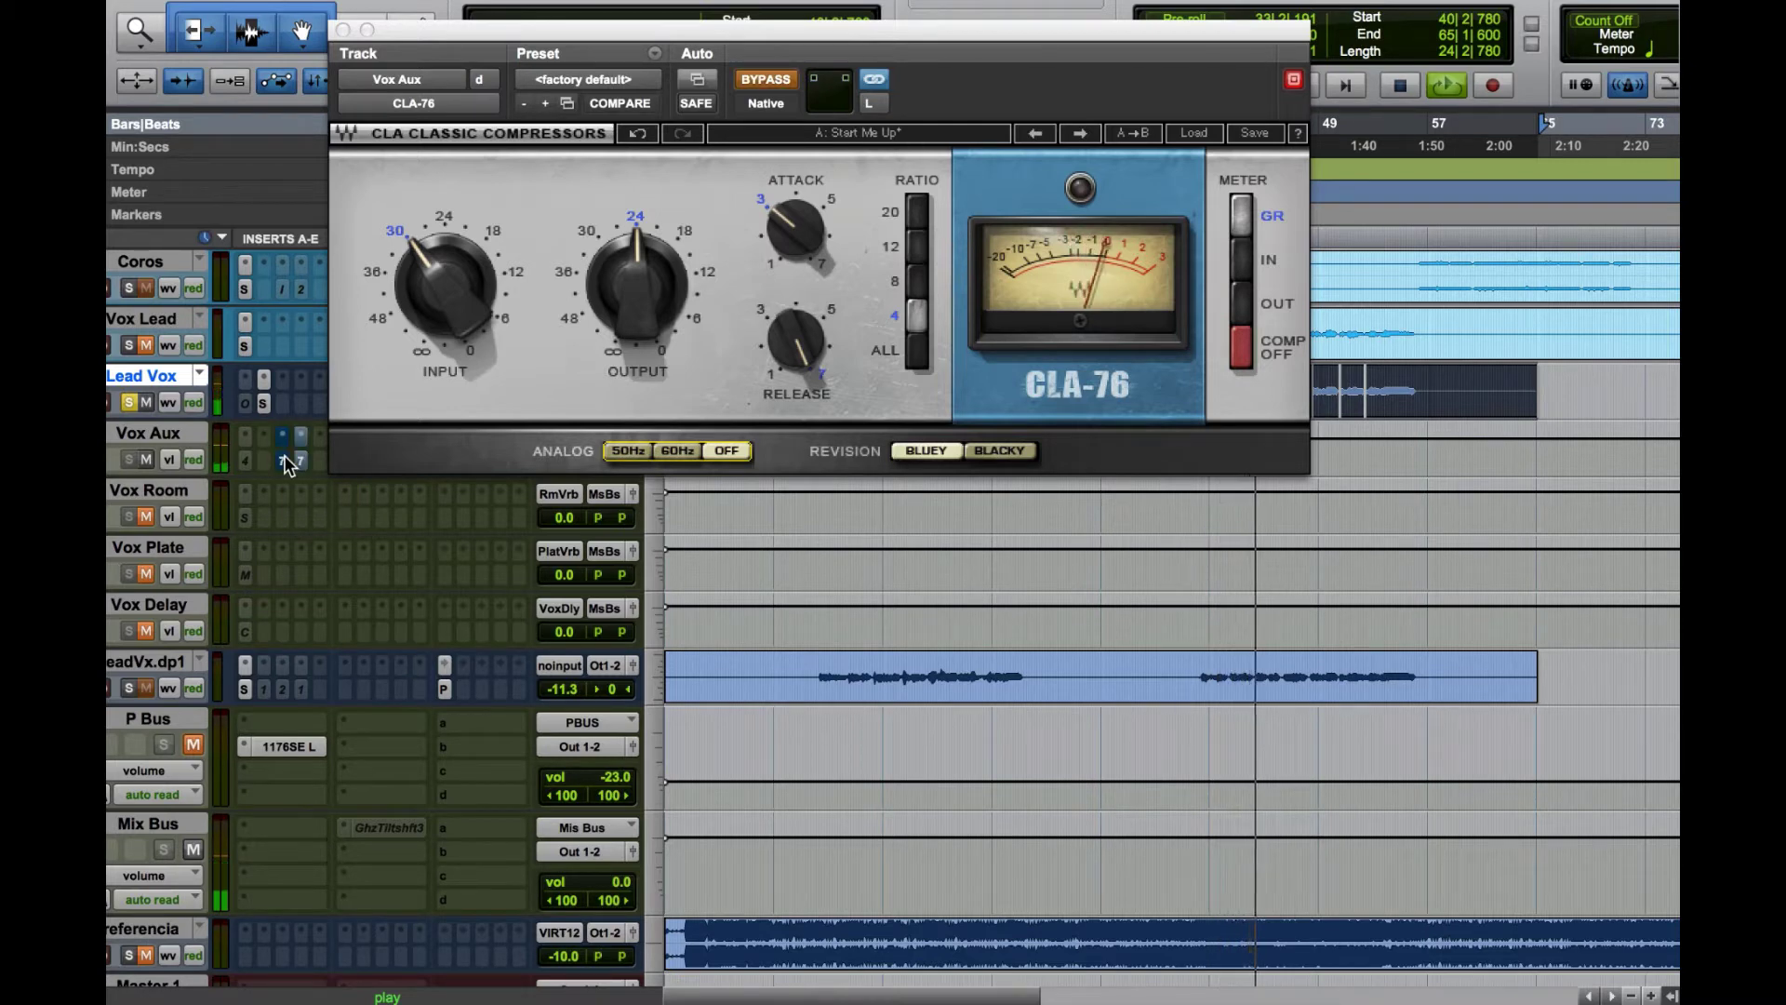
left_click(283, 455, "super")
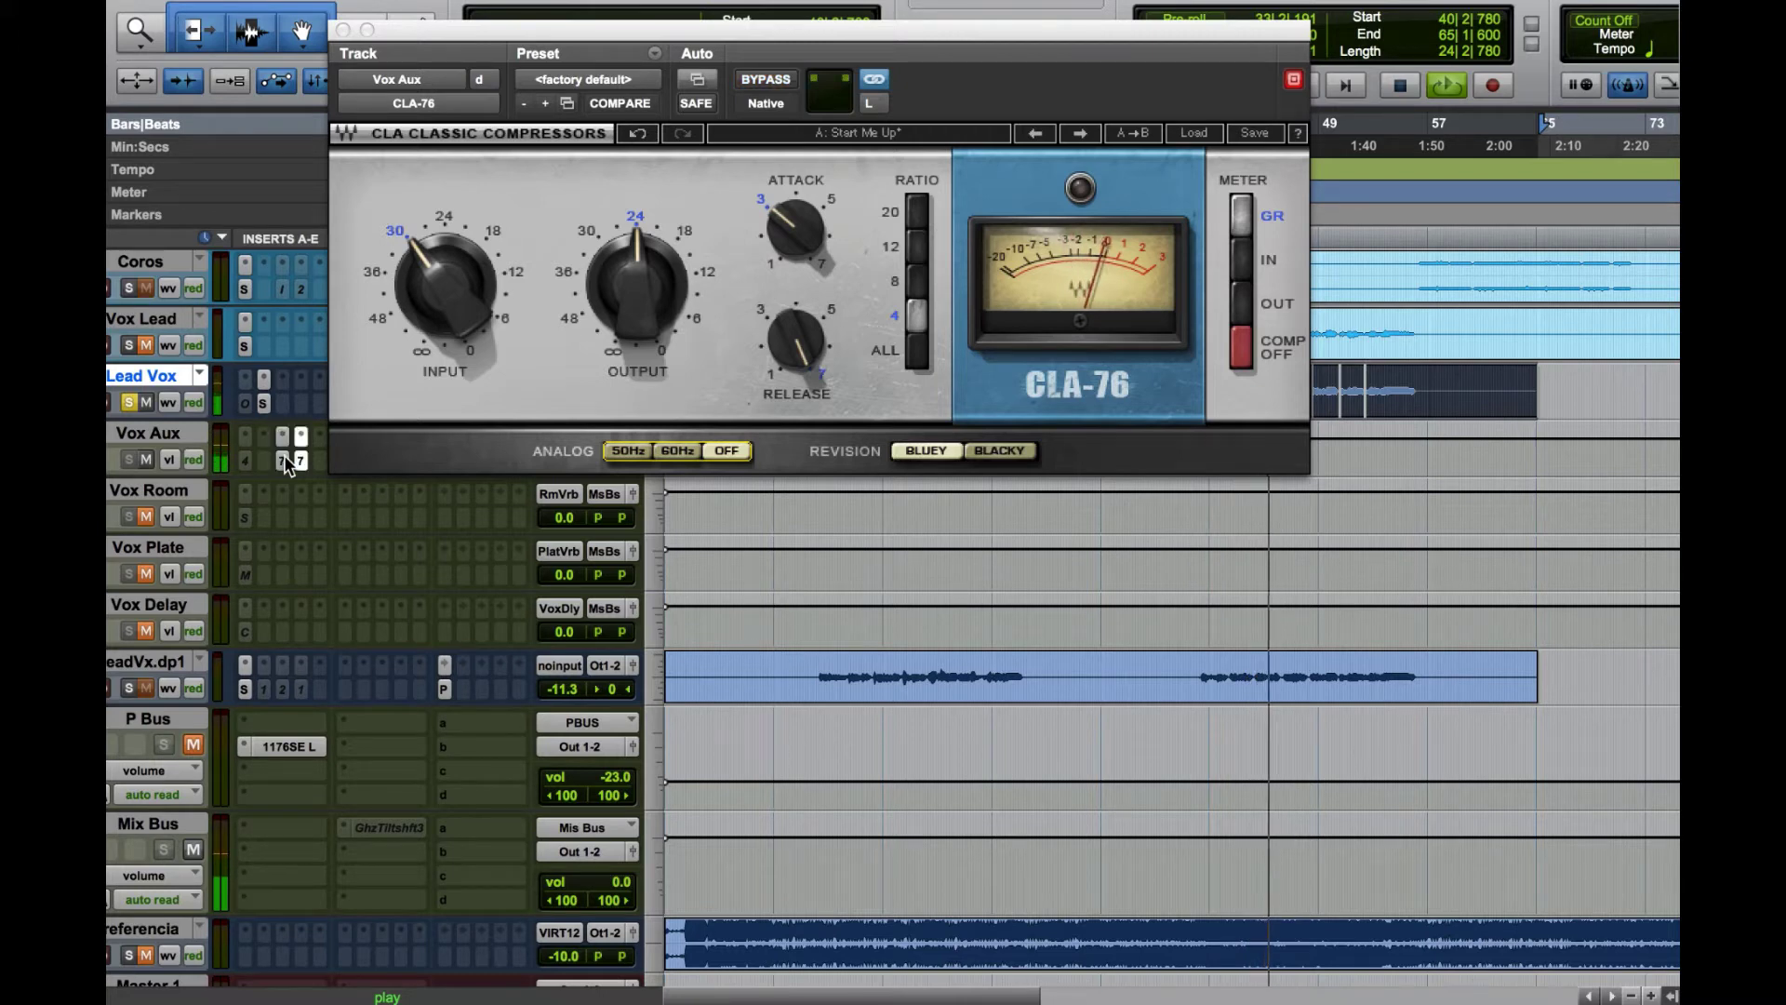
Unsolo Lead Vox and compare the vocal in the full mix with both Vox Aux inserts bypassed and active
left_click(129, 402)
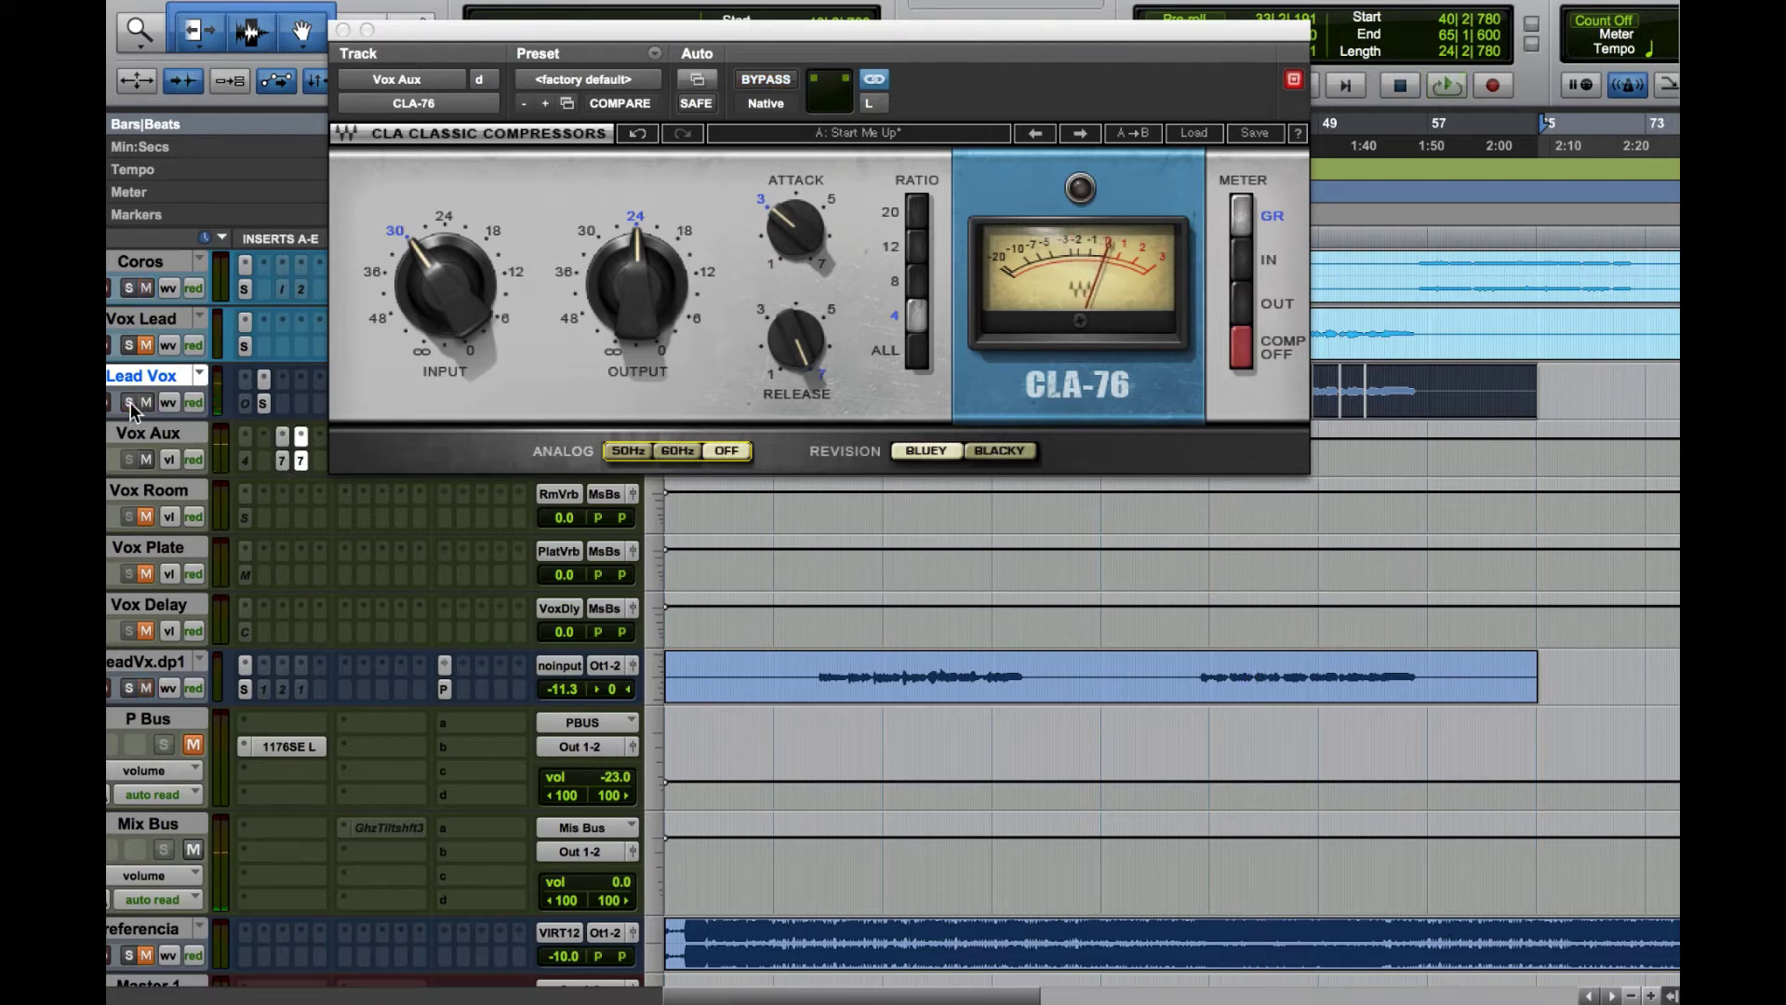
left_click(283, 455, "super")
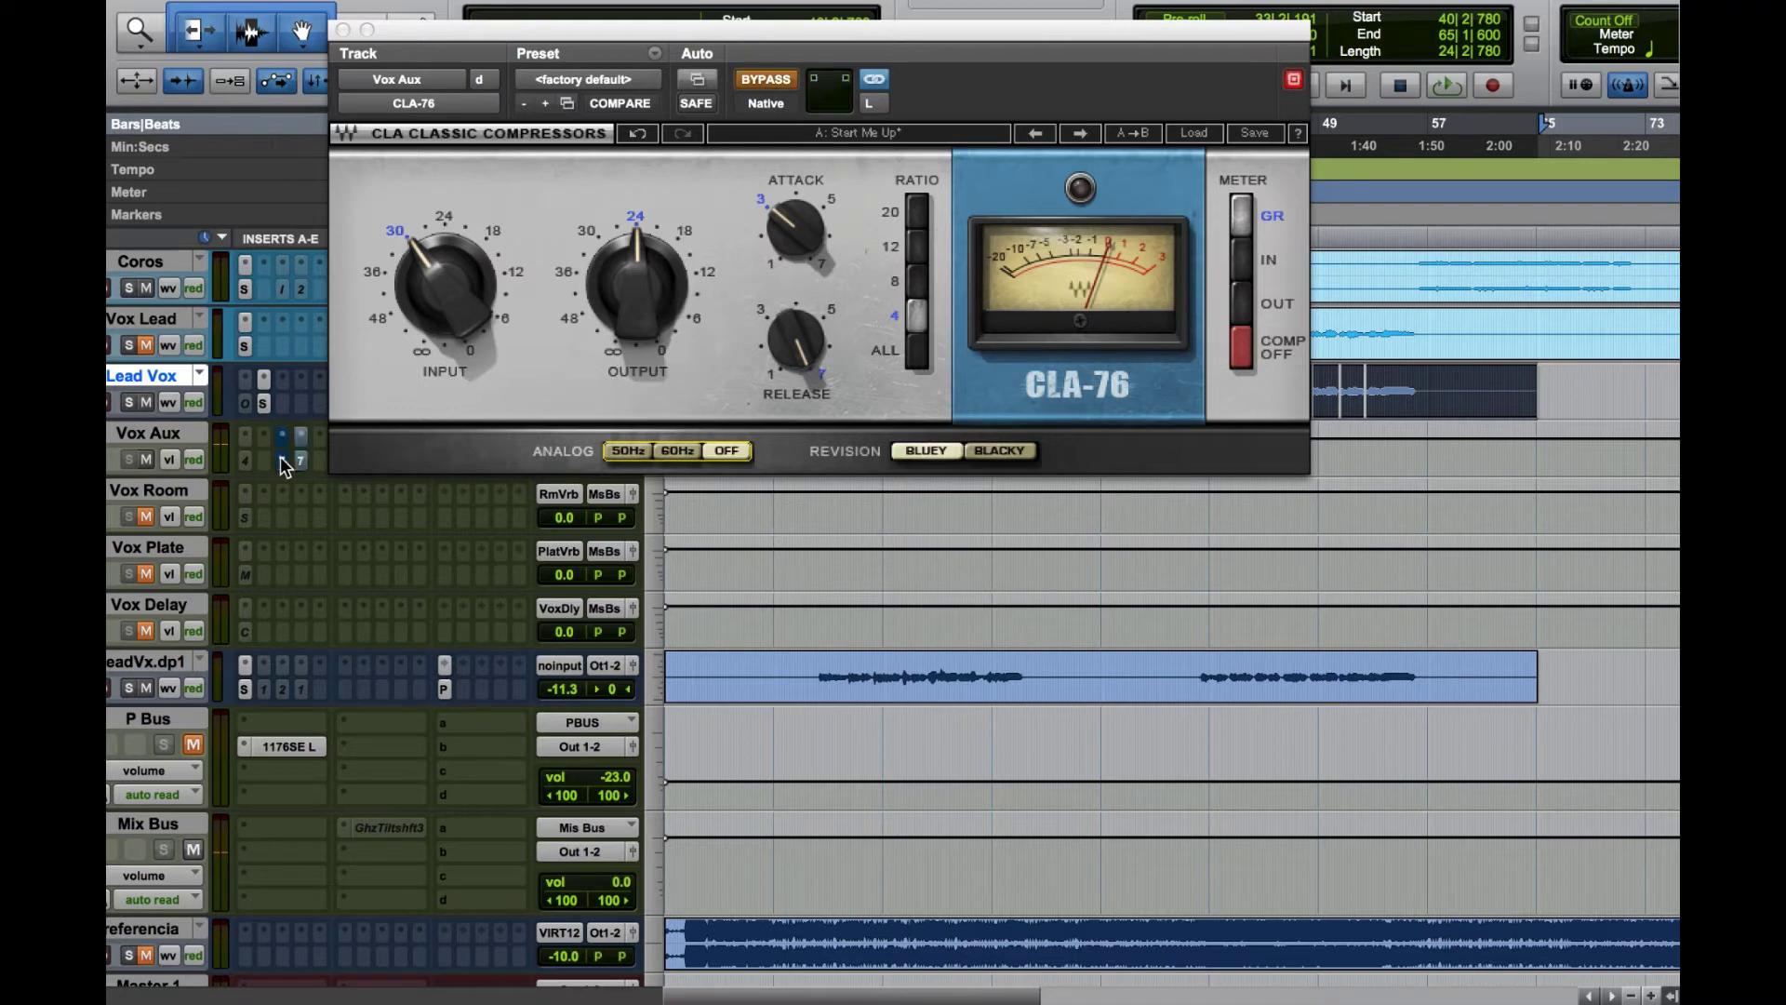
key("space")
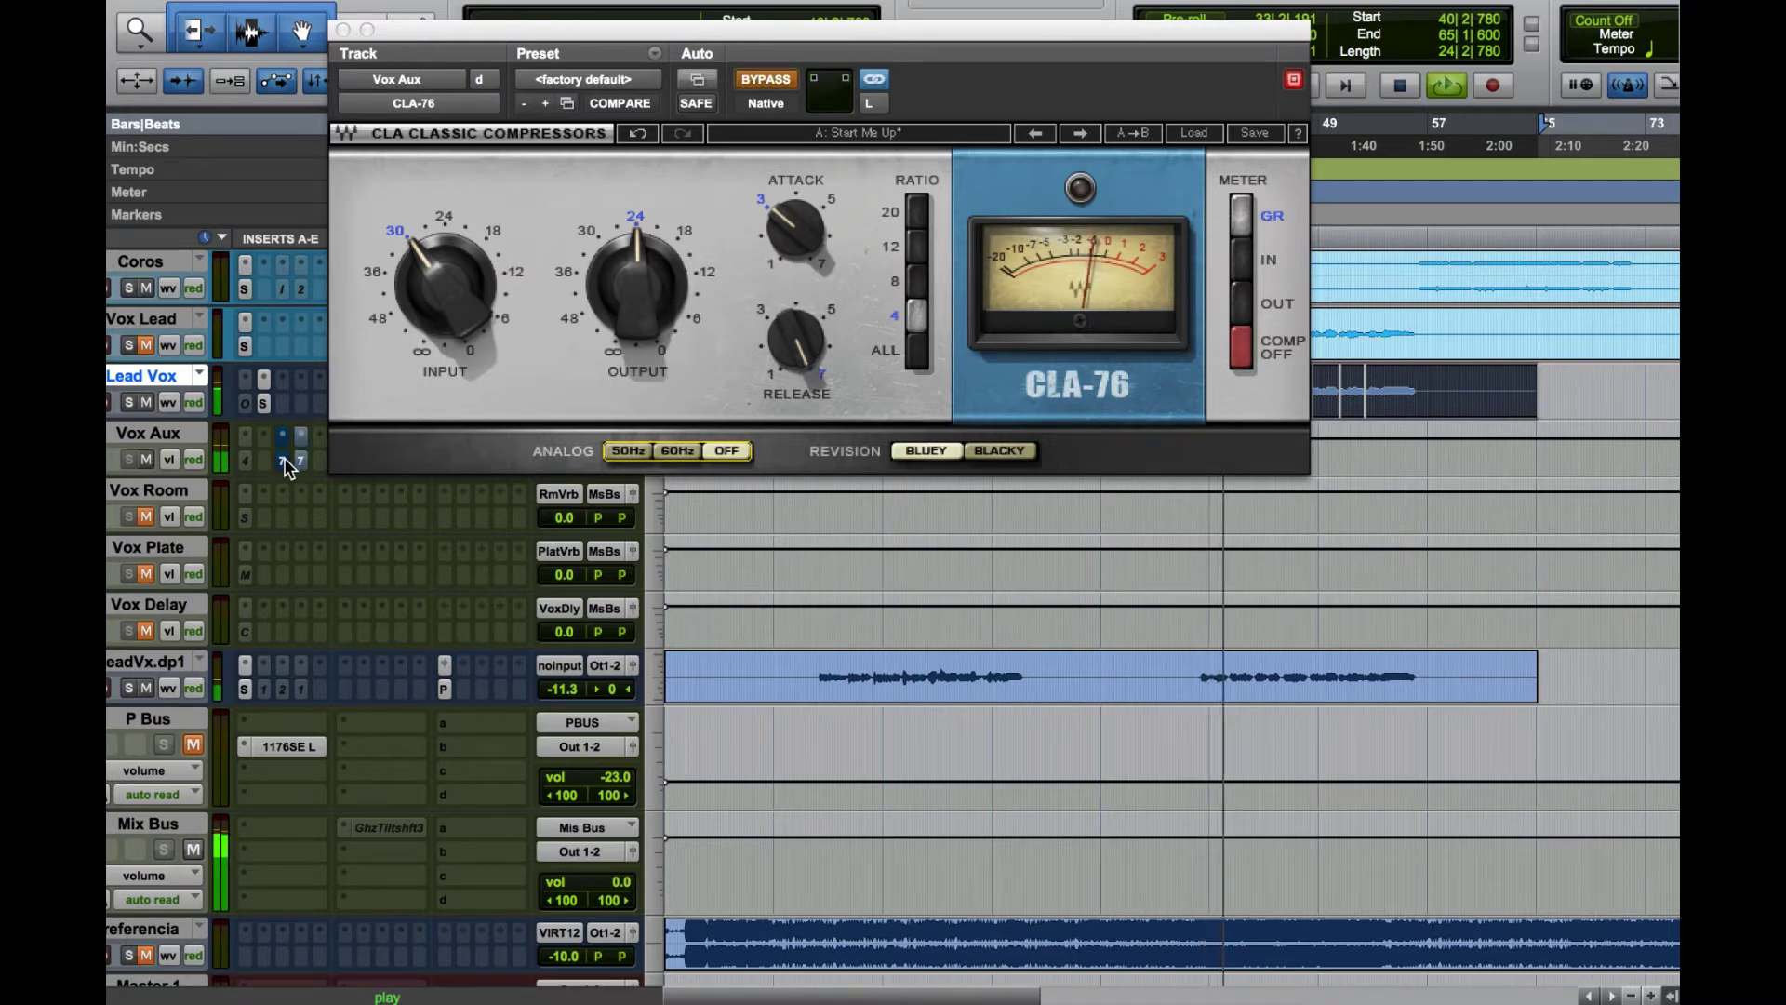
left_click(283, 457, "super")
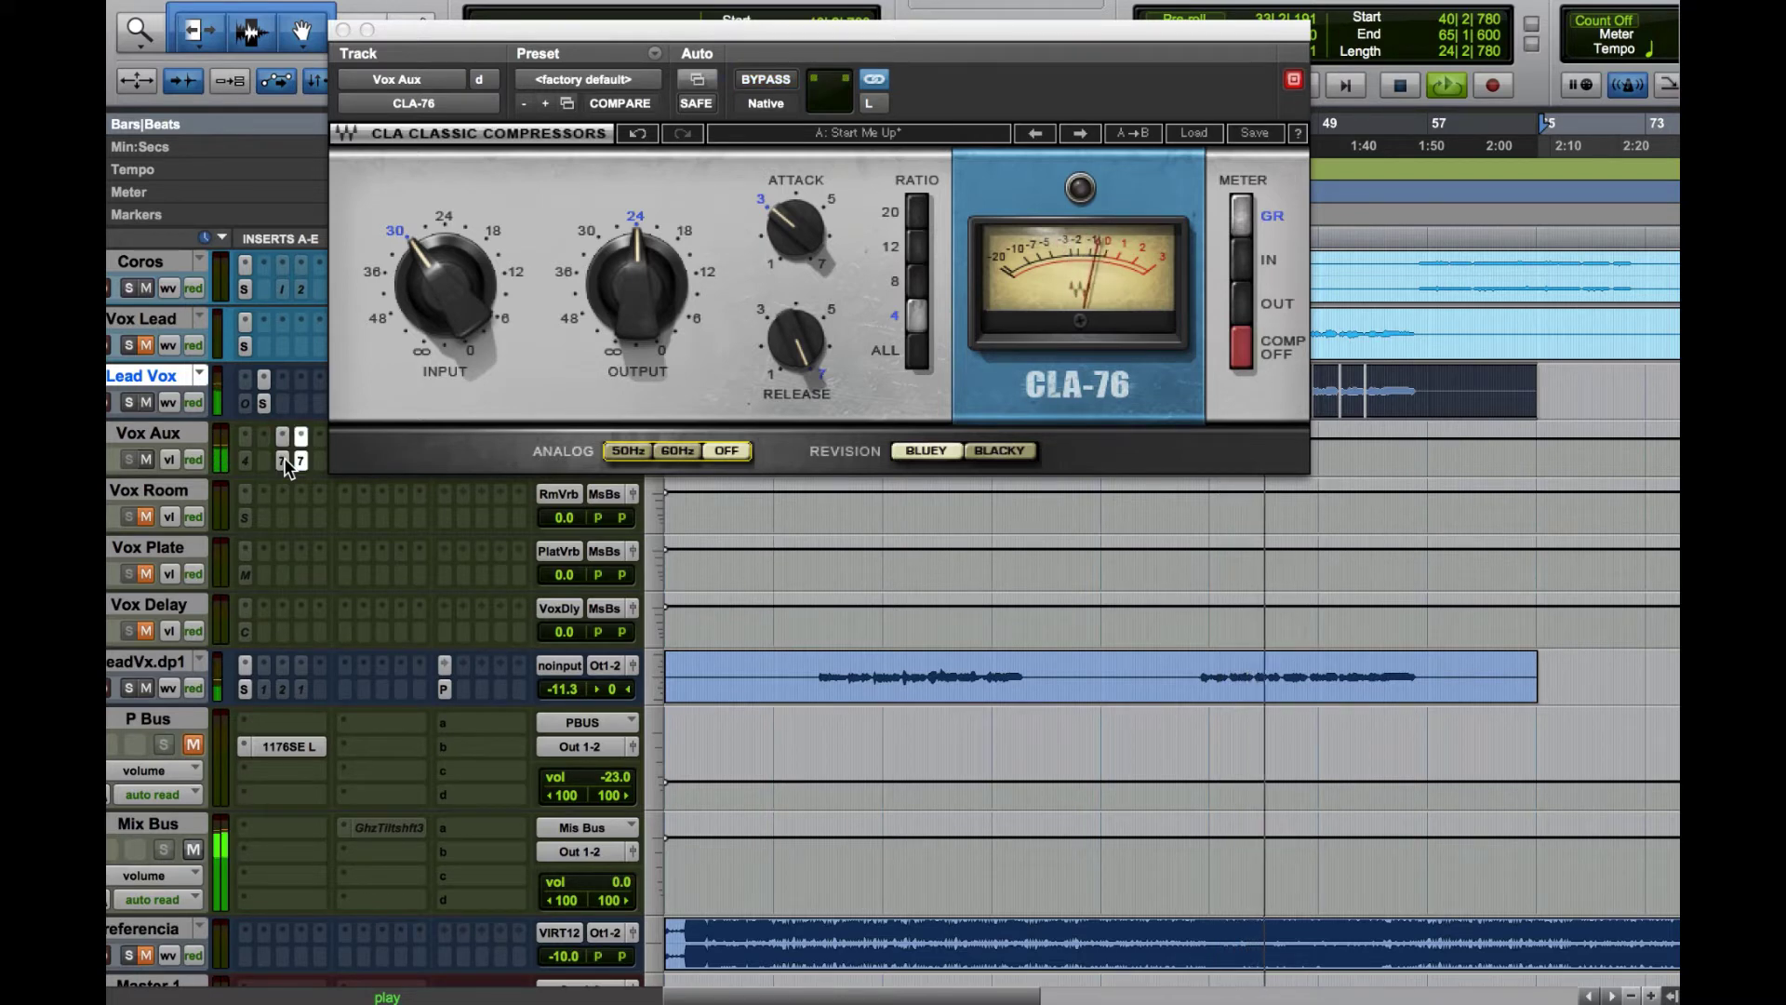
left_click(283, 458, "super")
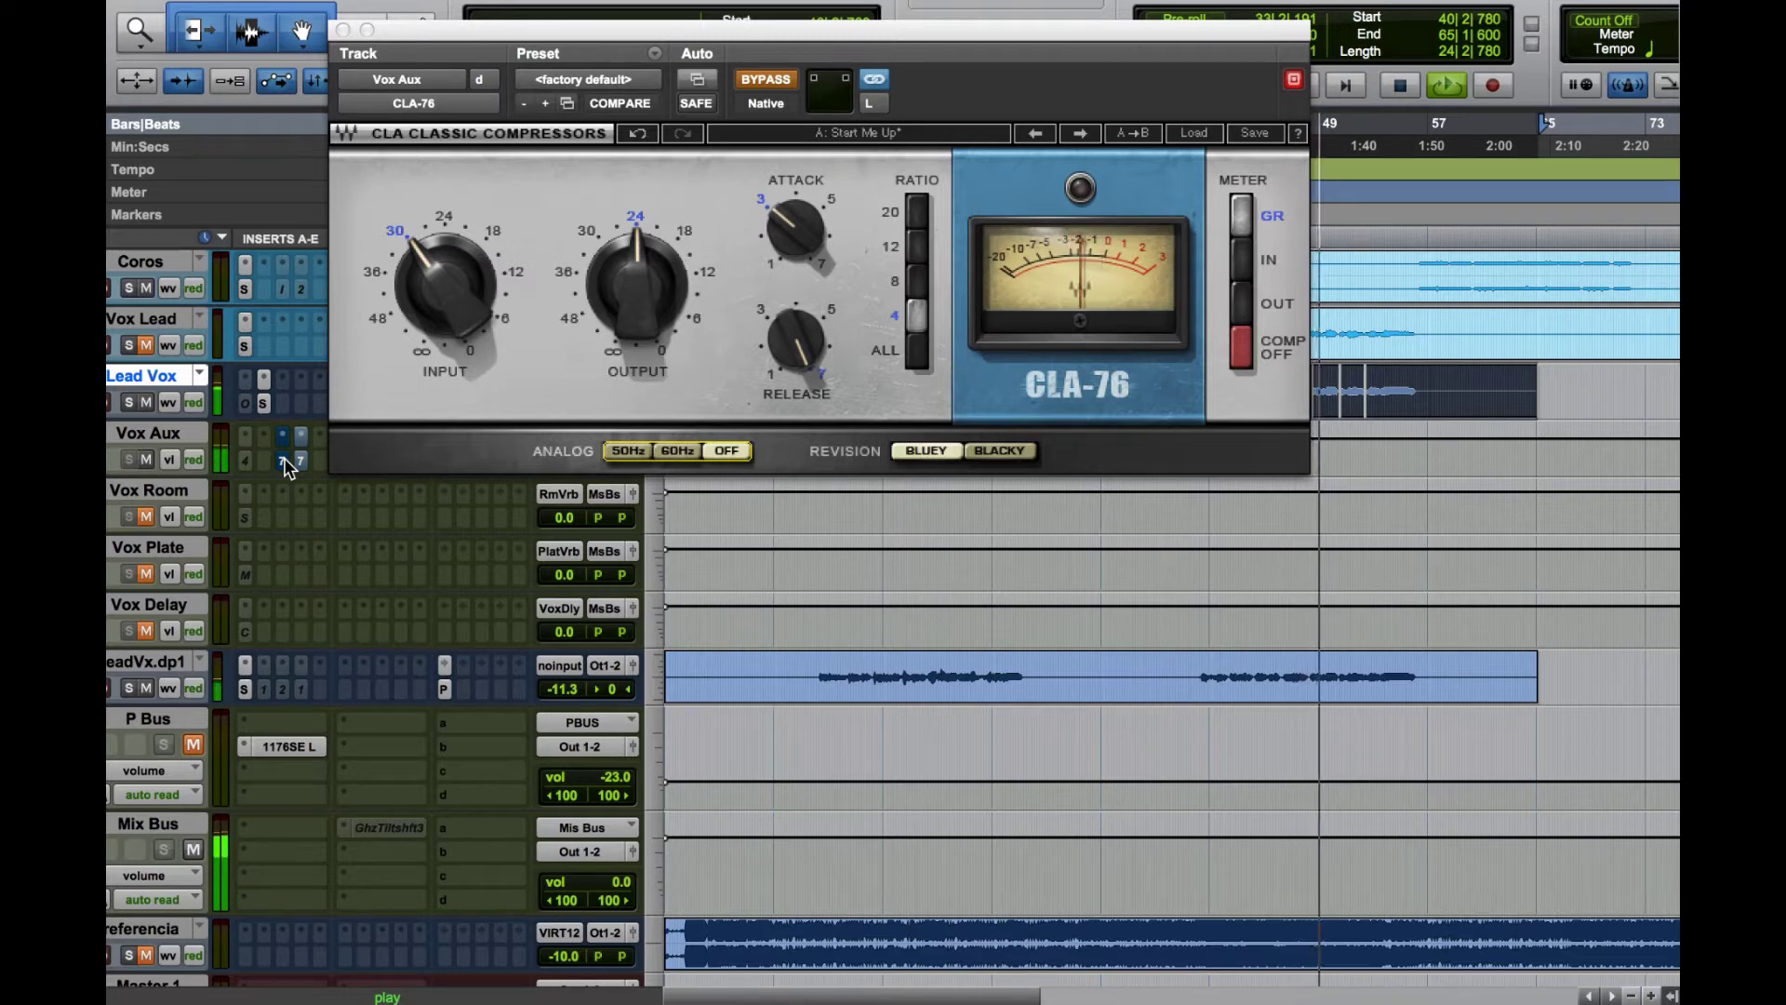
left_click(283, 457, "super")
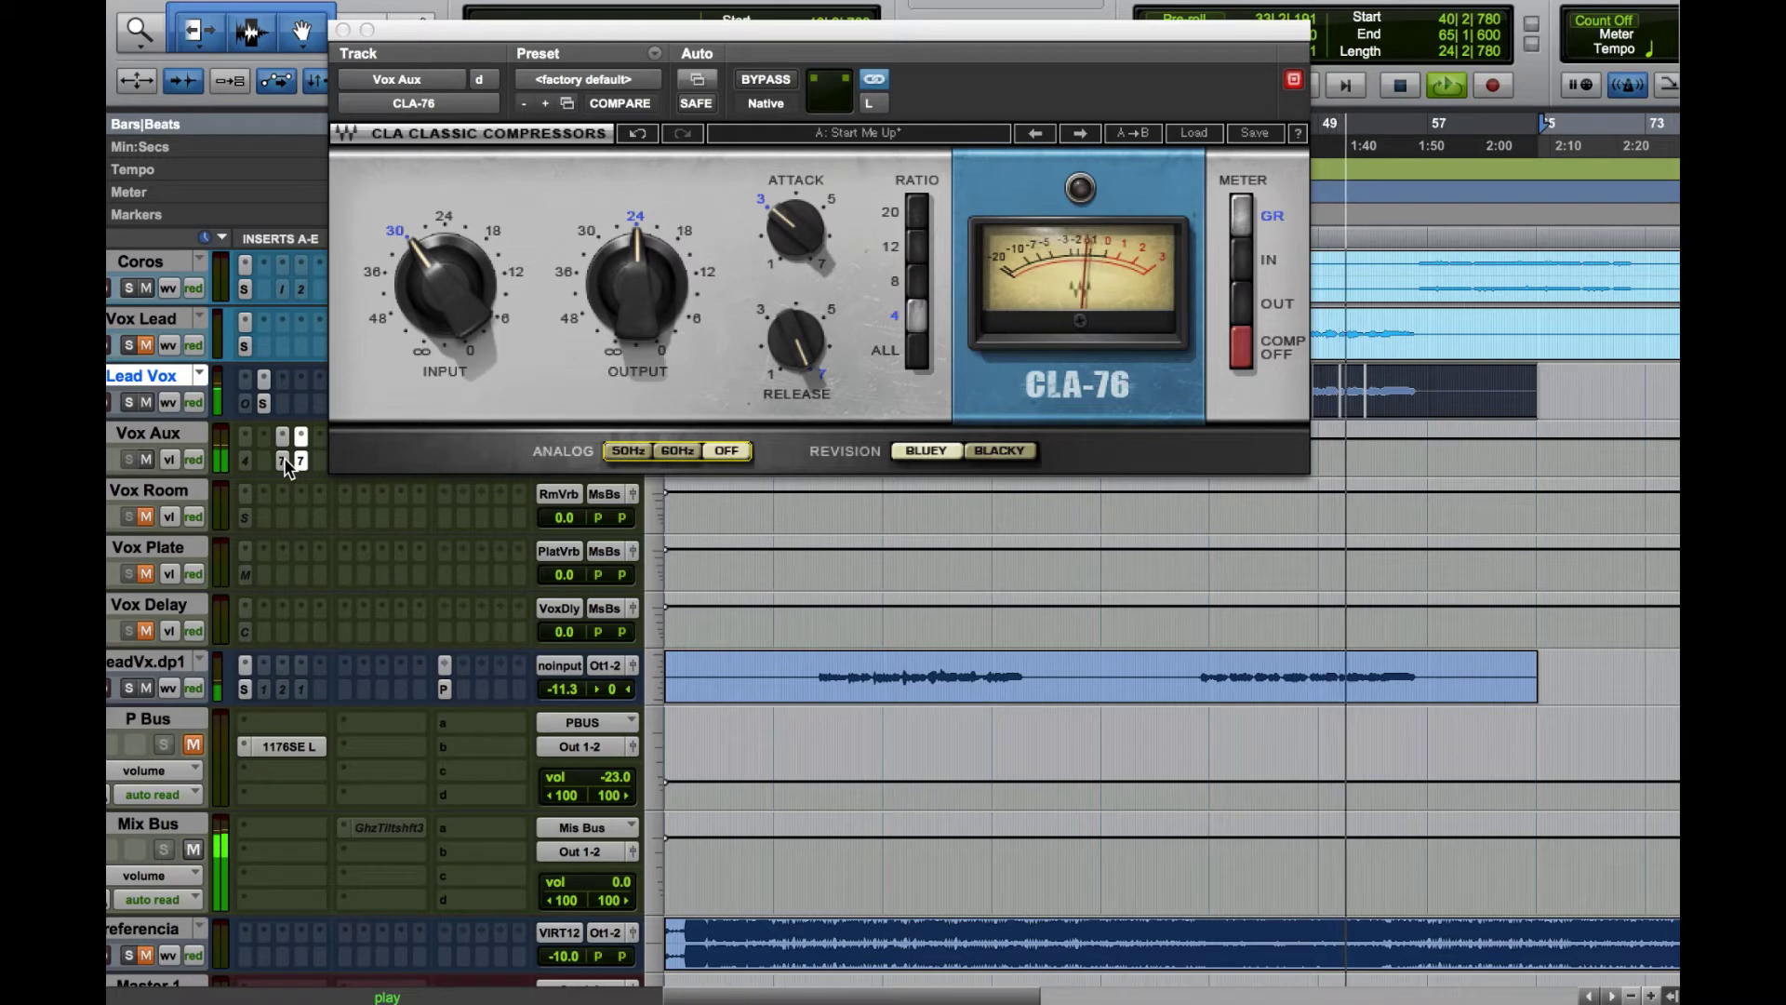
Bypass both Vox Aux inserts during mix playback and stop the transport
left_click(282, 458, "super")
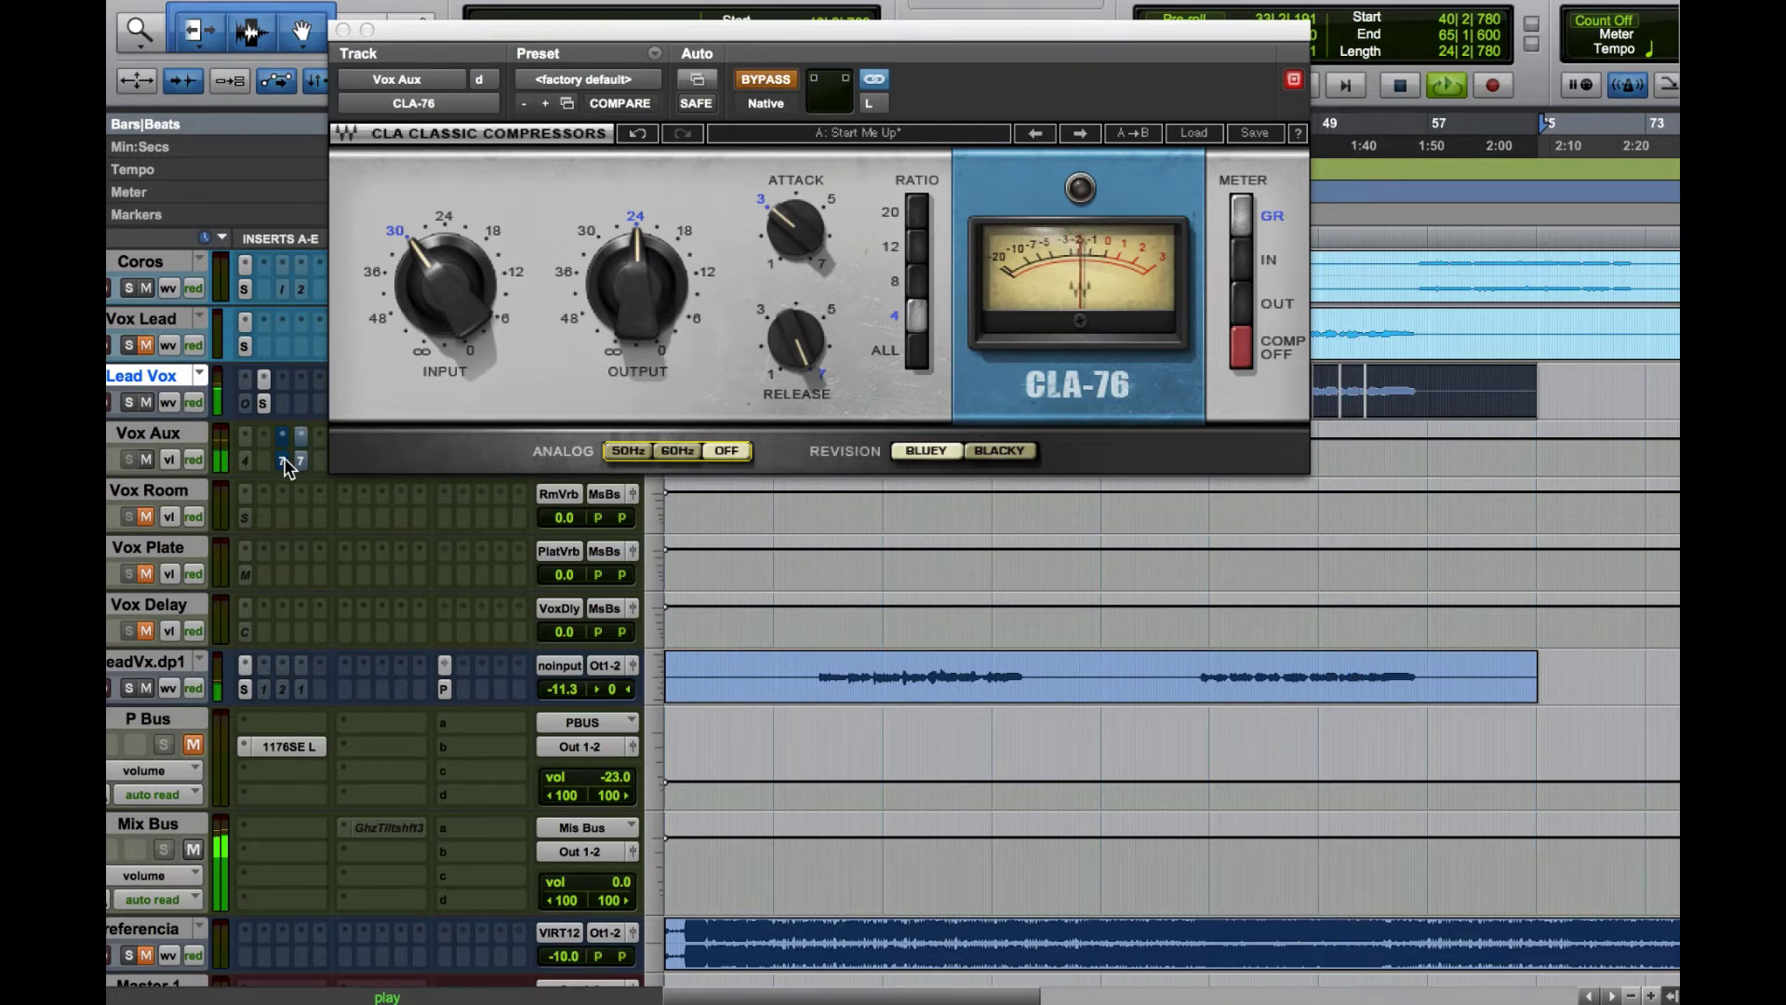
key("space")
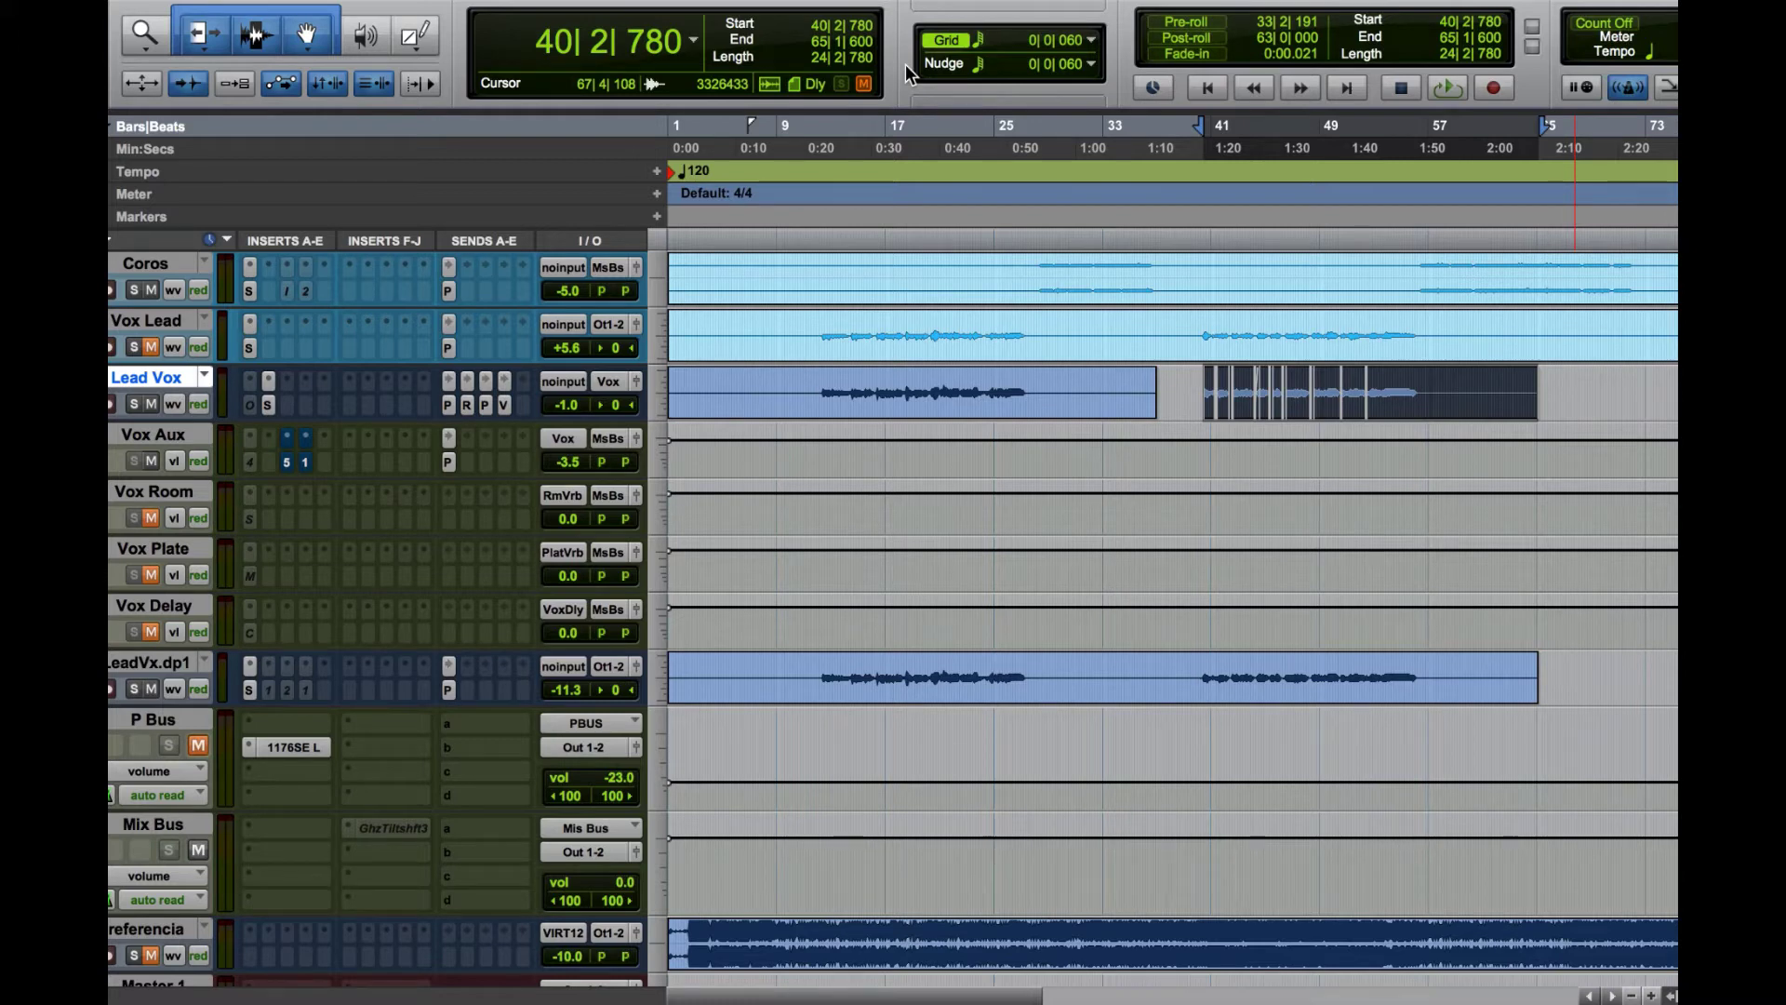
Open the API-550A equalizer on Vox Aux, switch it out of bypass and bypass it again
left_click(284, 461)
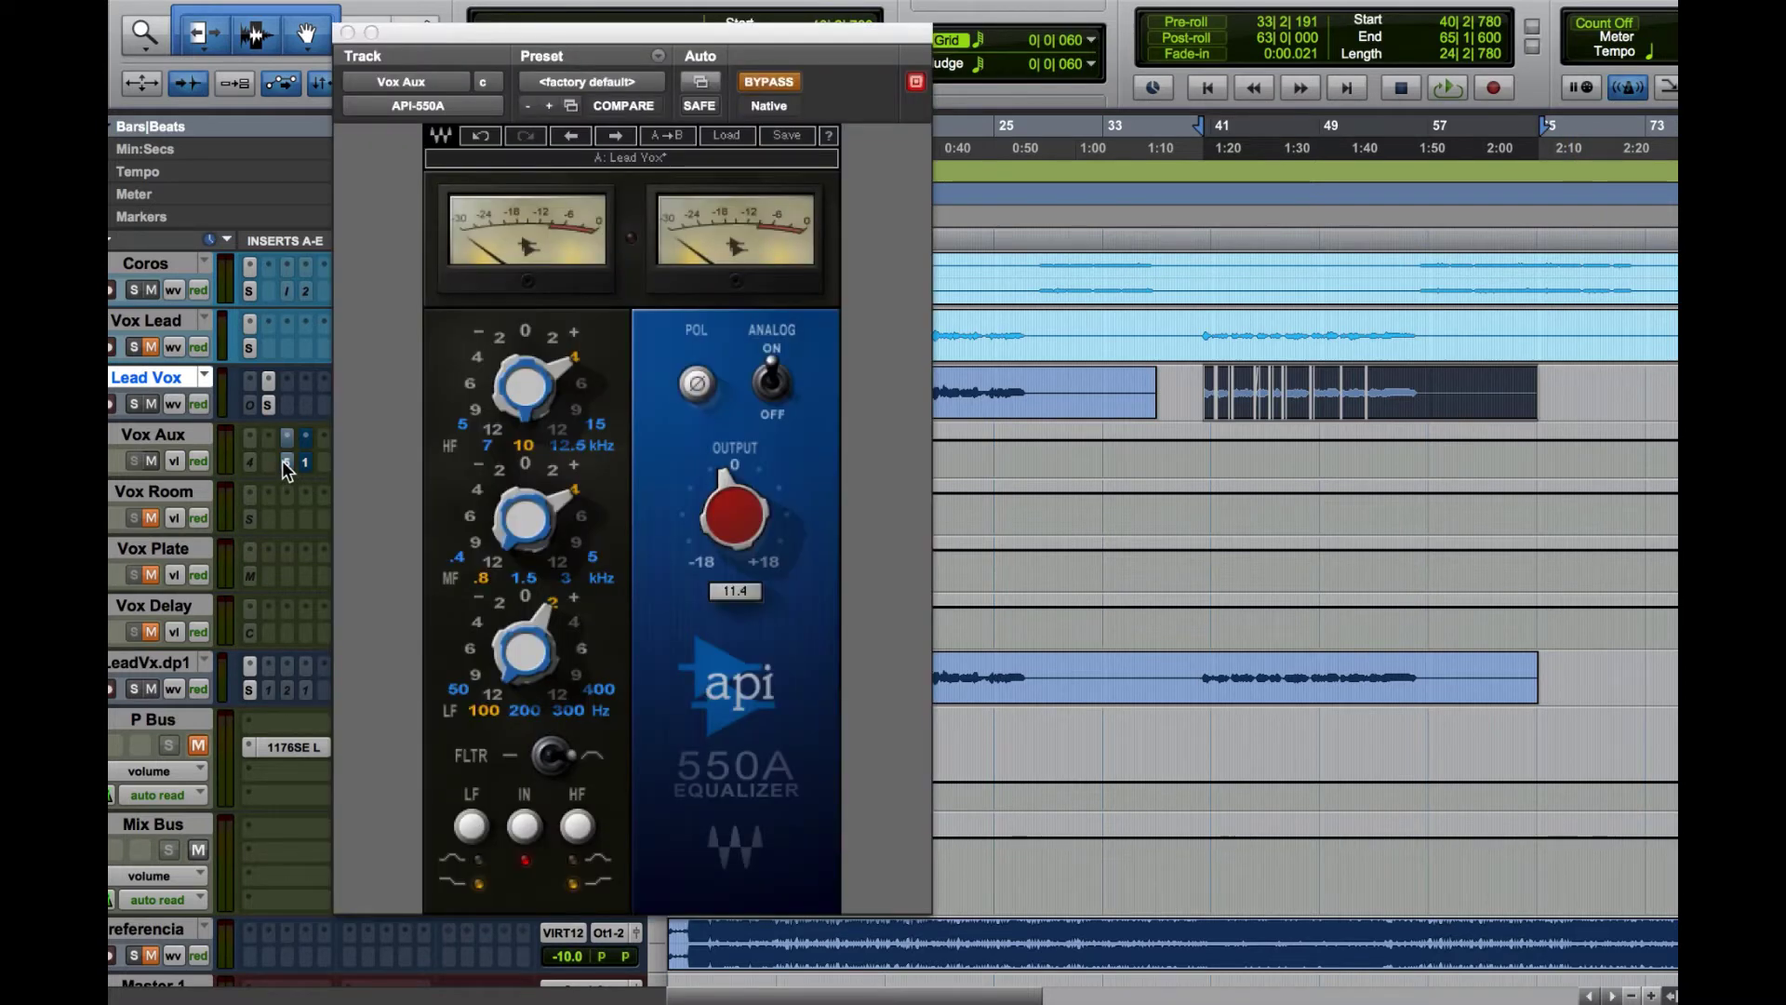
left_click(768, 82)
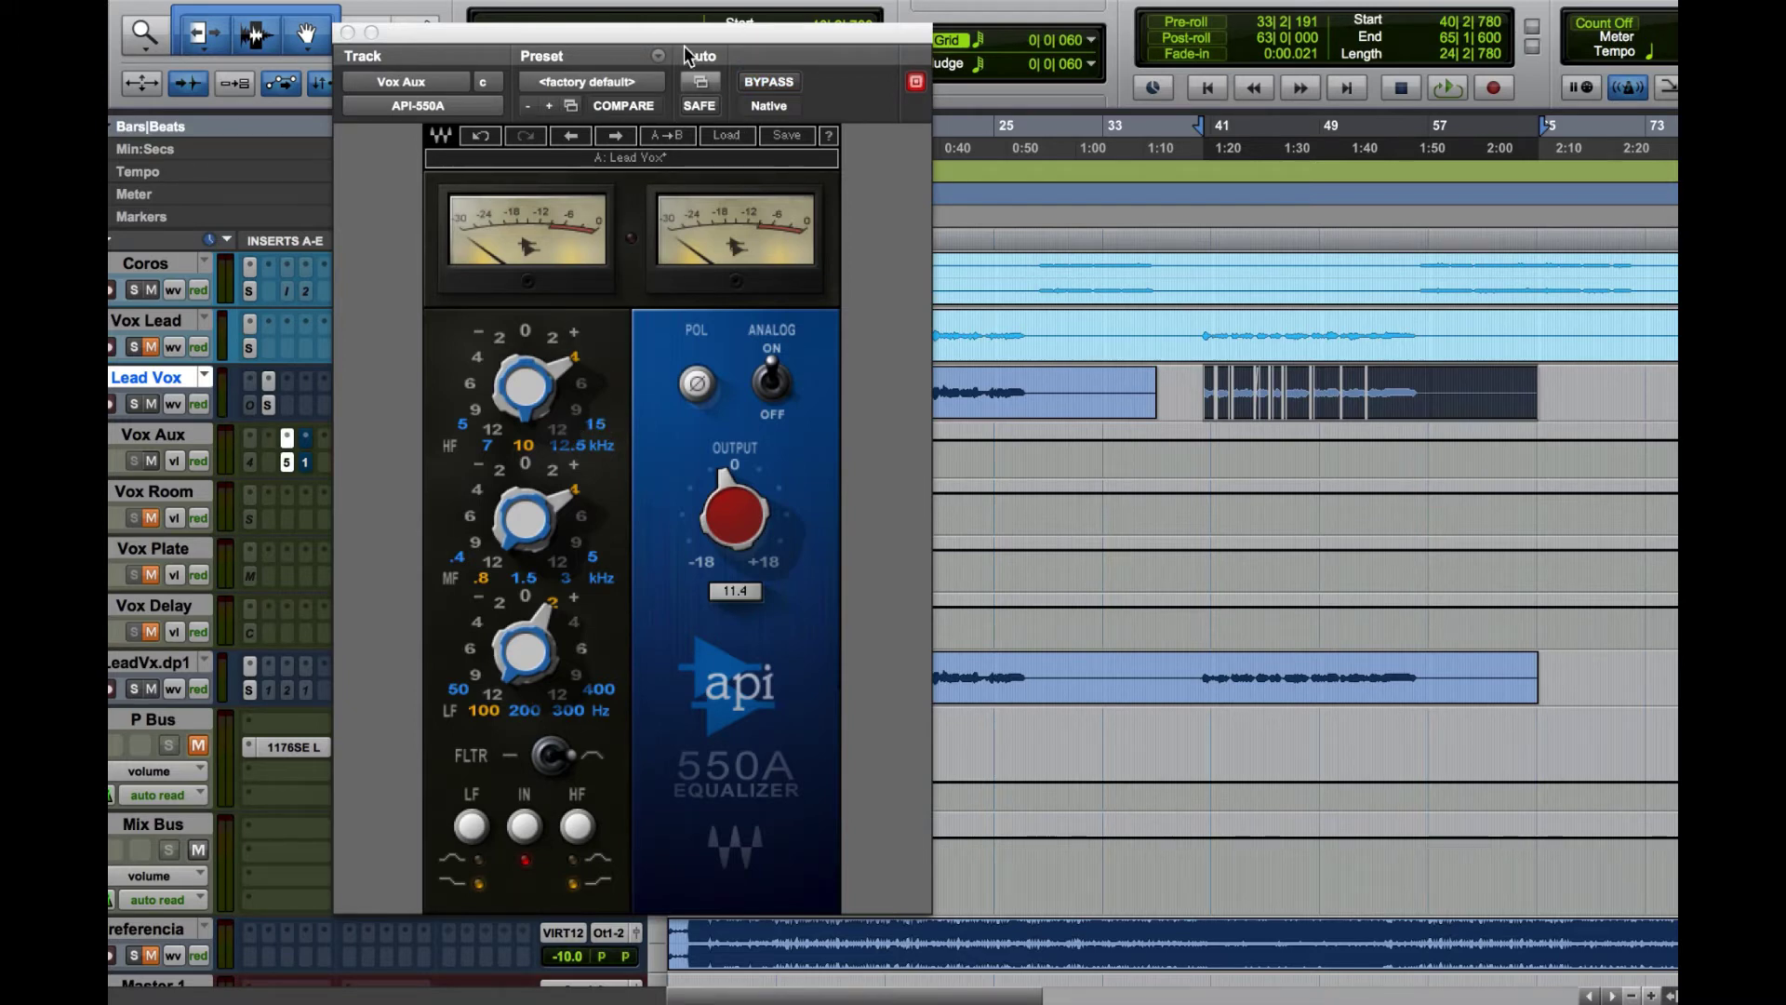
left_click(782, 83)
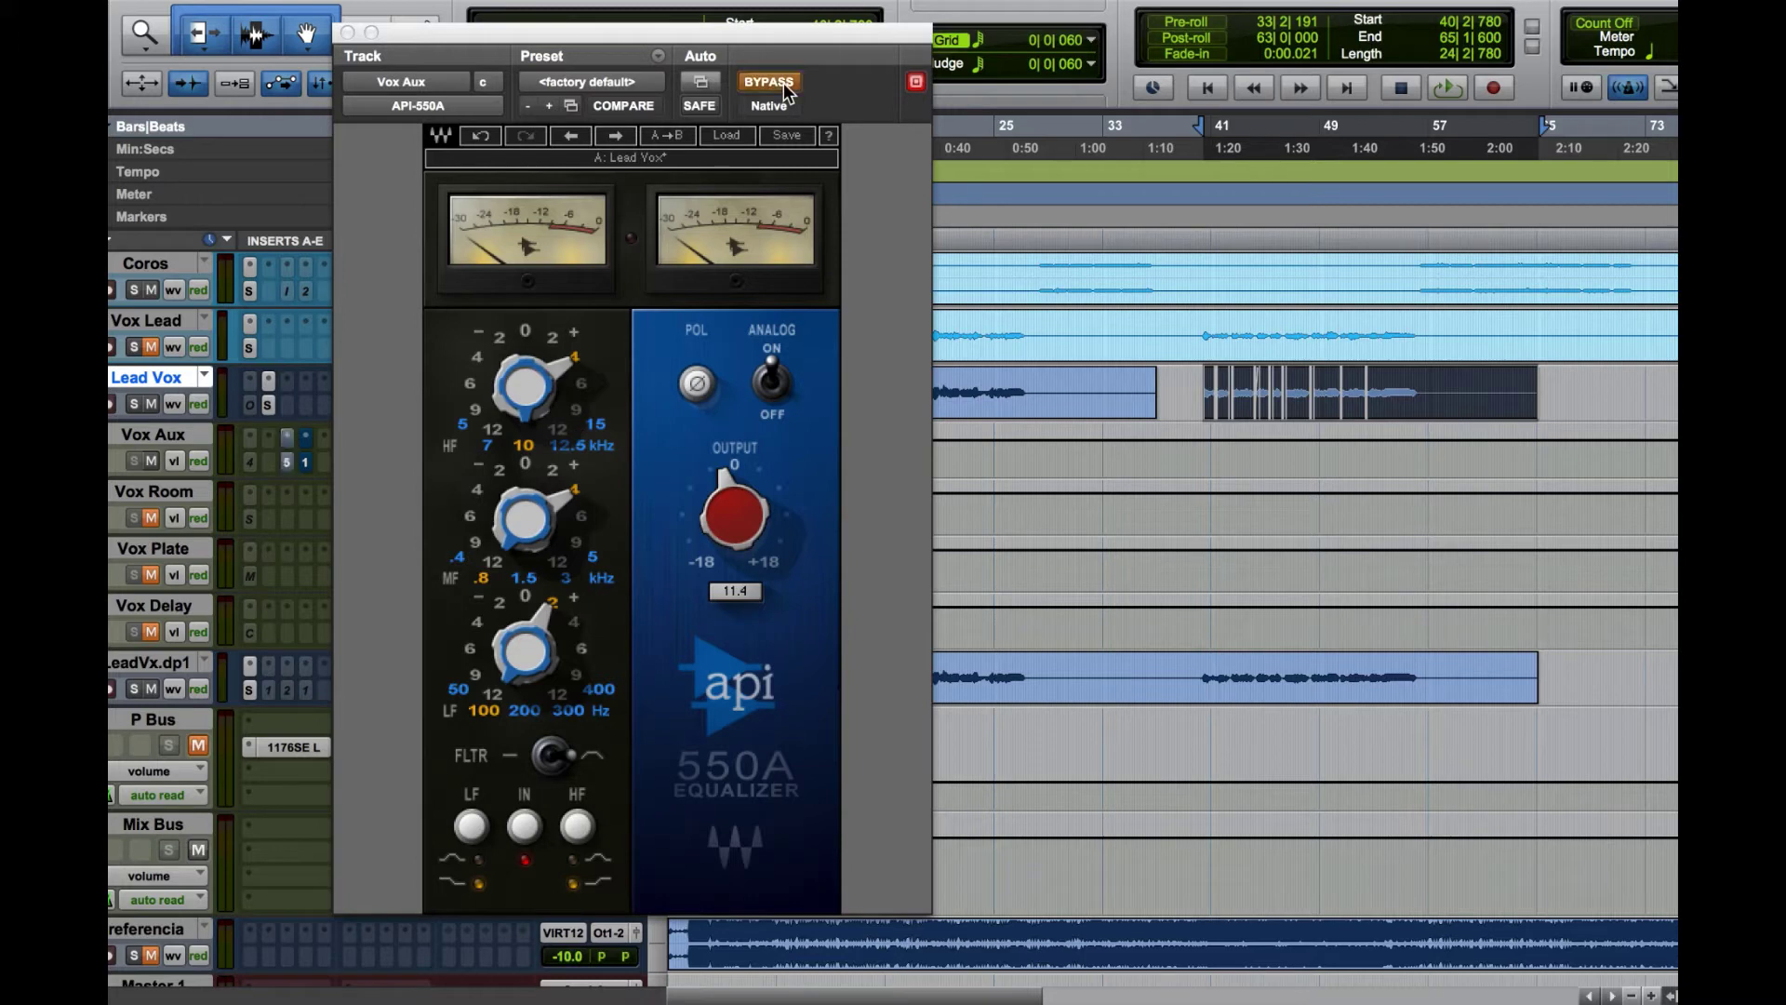
Solo Lead Vox and play the vocal, comparing the API-550A bypassed and active, ending with the EQ active
left_click(135, 405)
key("space")
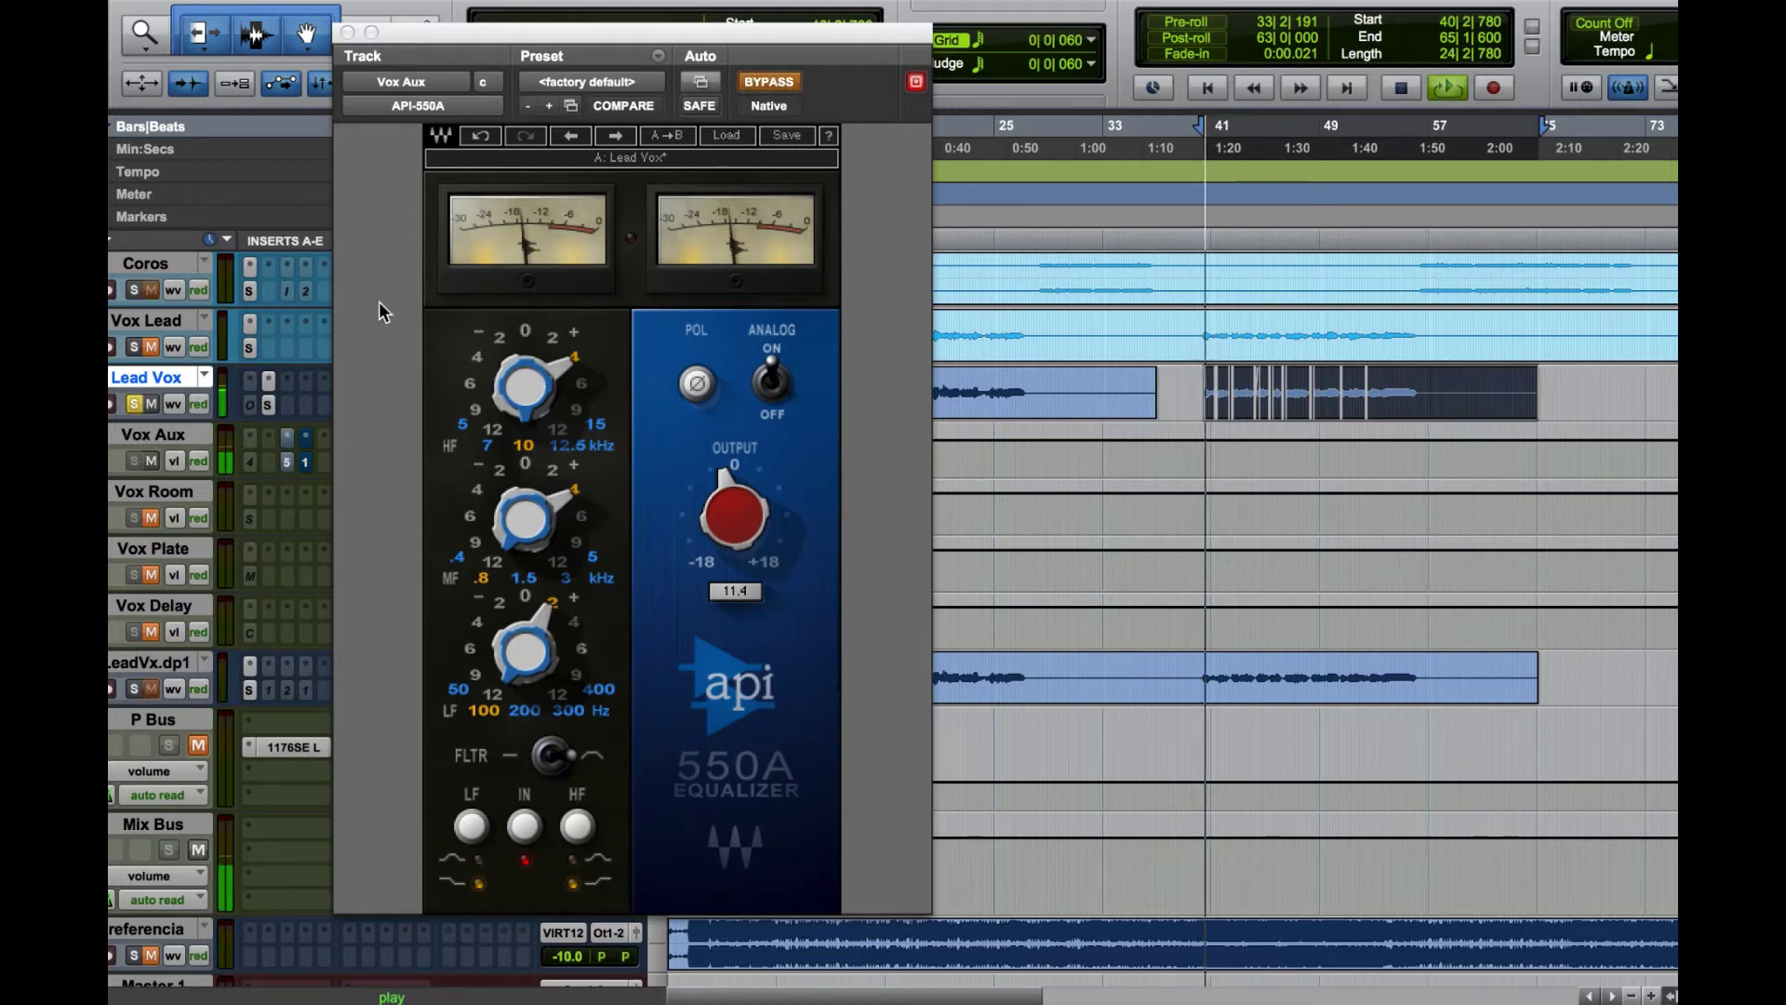
left_click(785, 81)
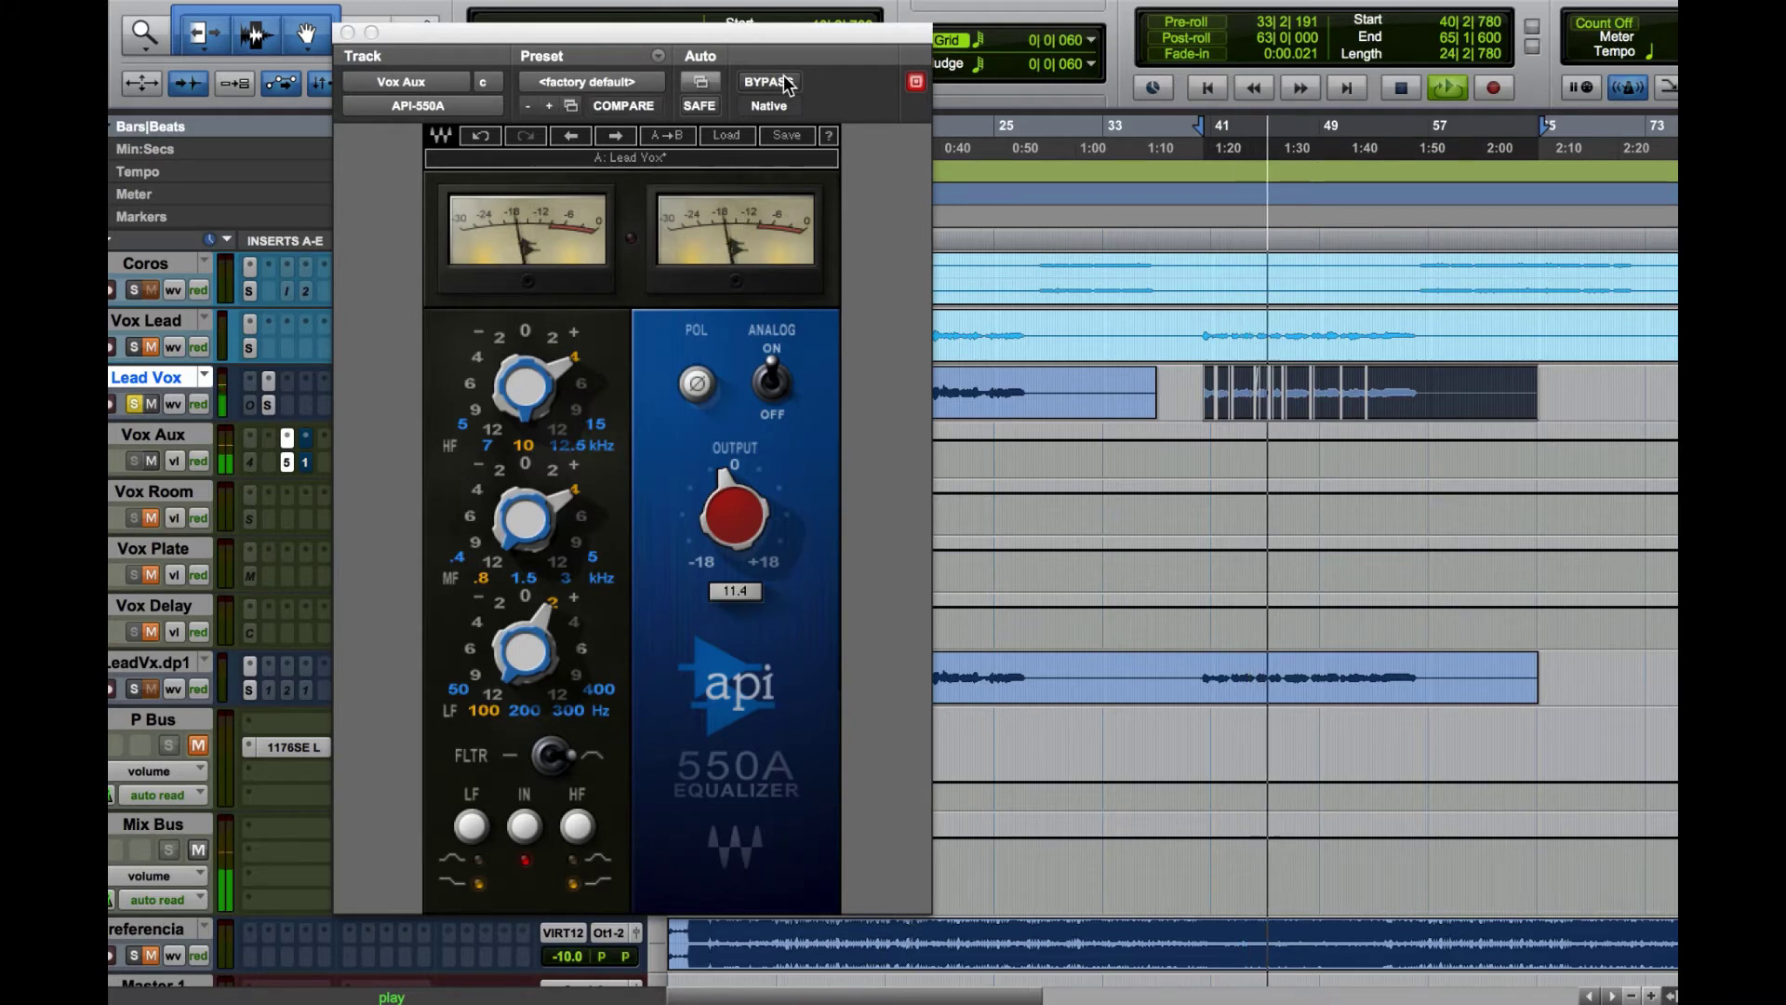
left_click(785, 82)
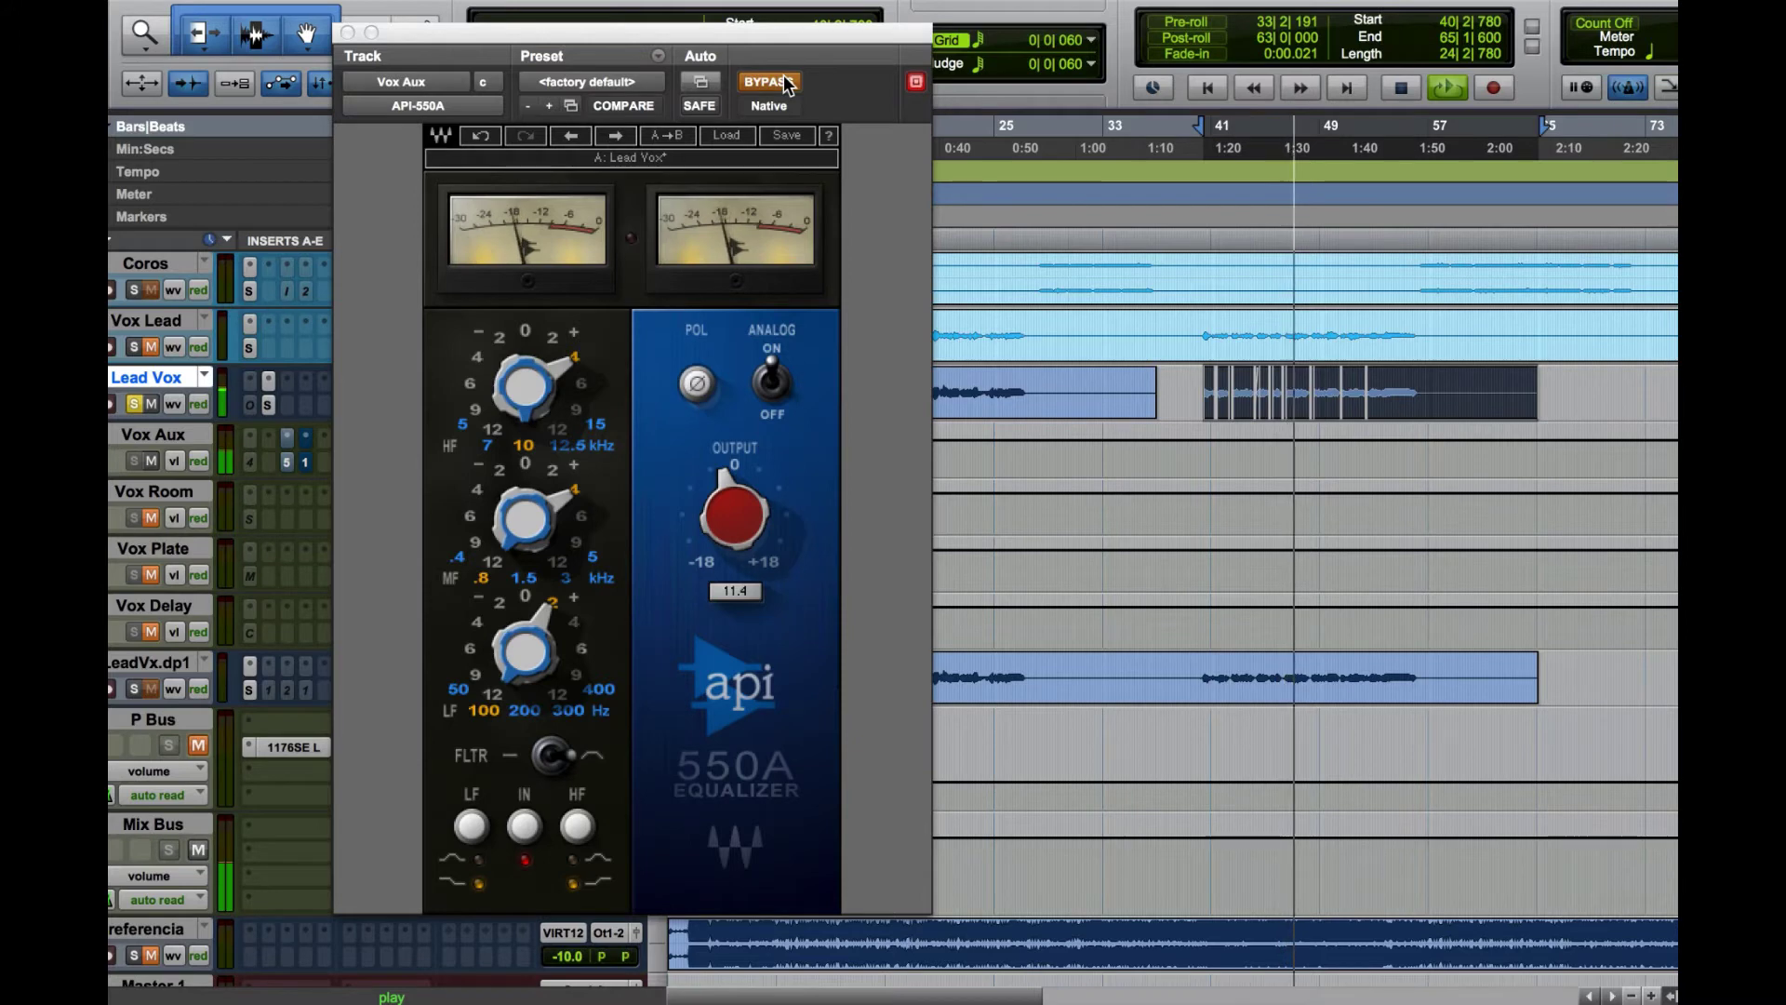
left_click(785, 82)
key("space")
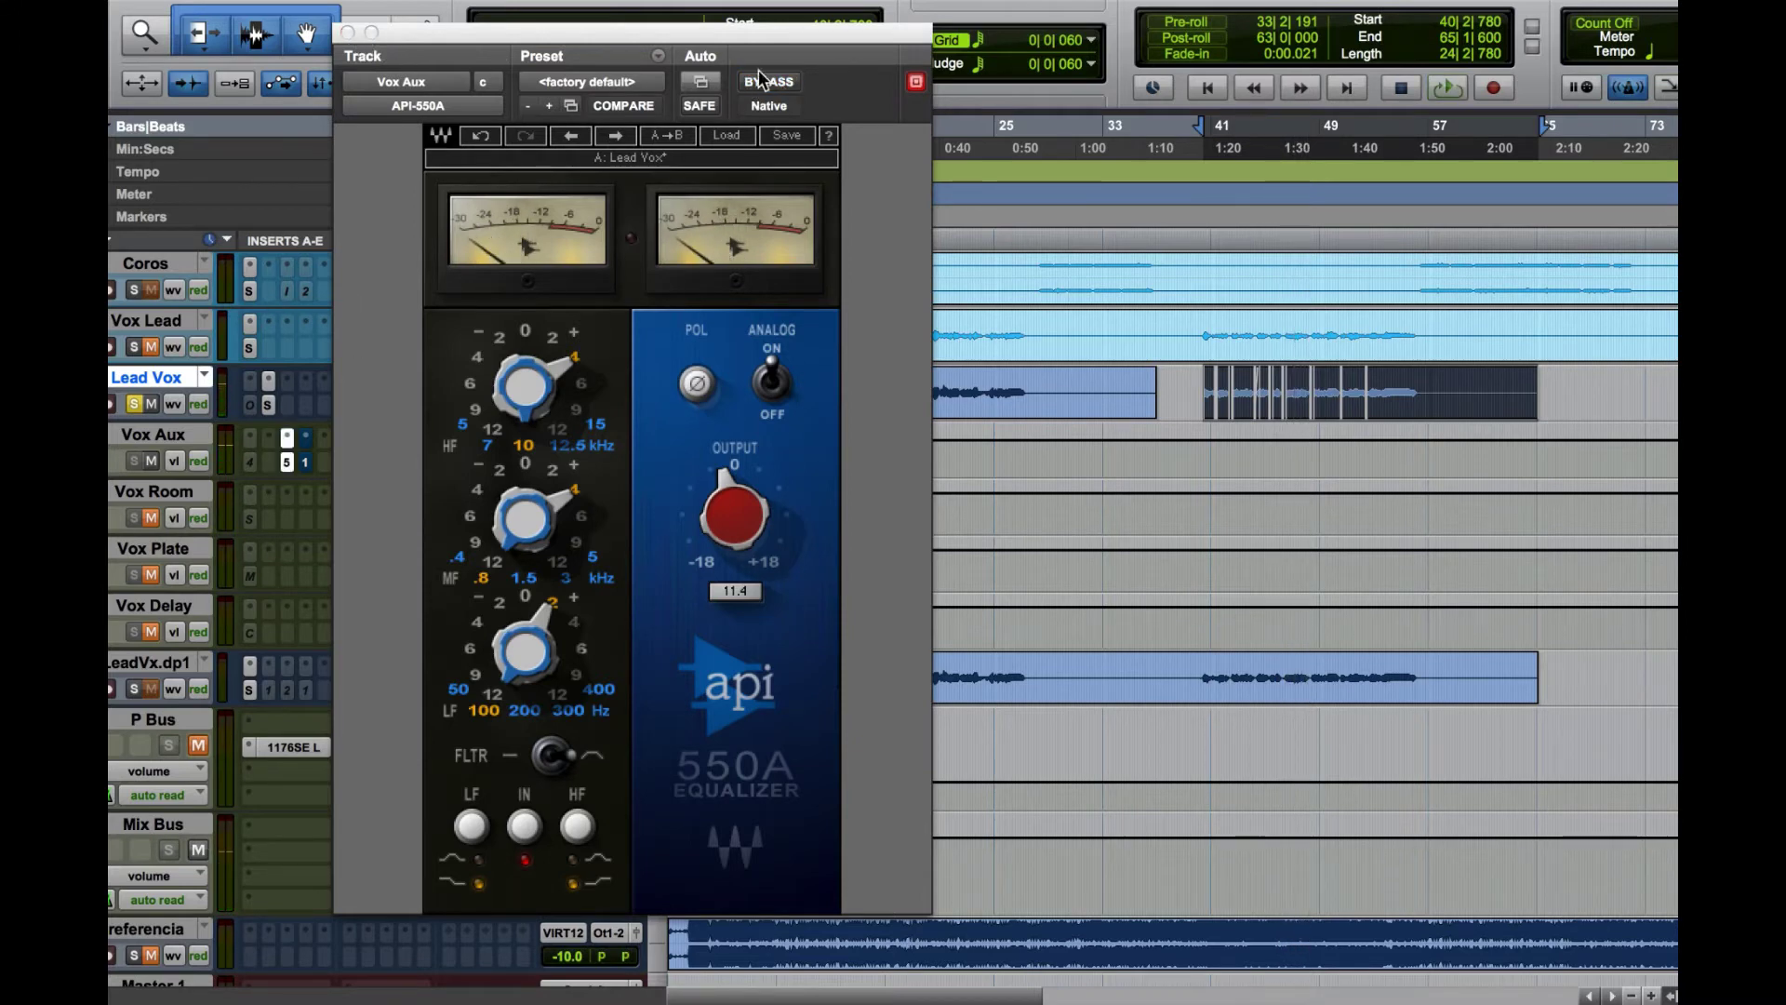
Open the dbx-160 compressor on Vox Aux alongside the API-550A and take it out of bypass
left_click(306, 460)
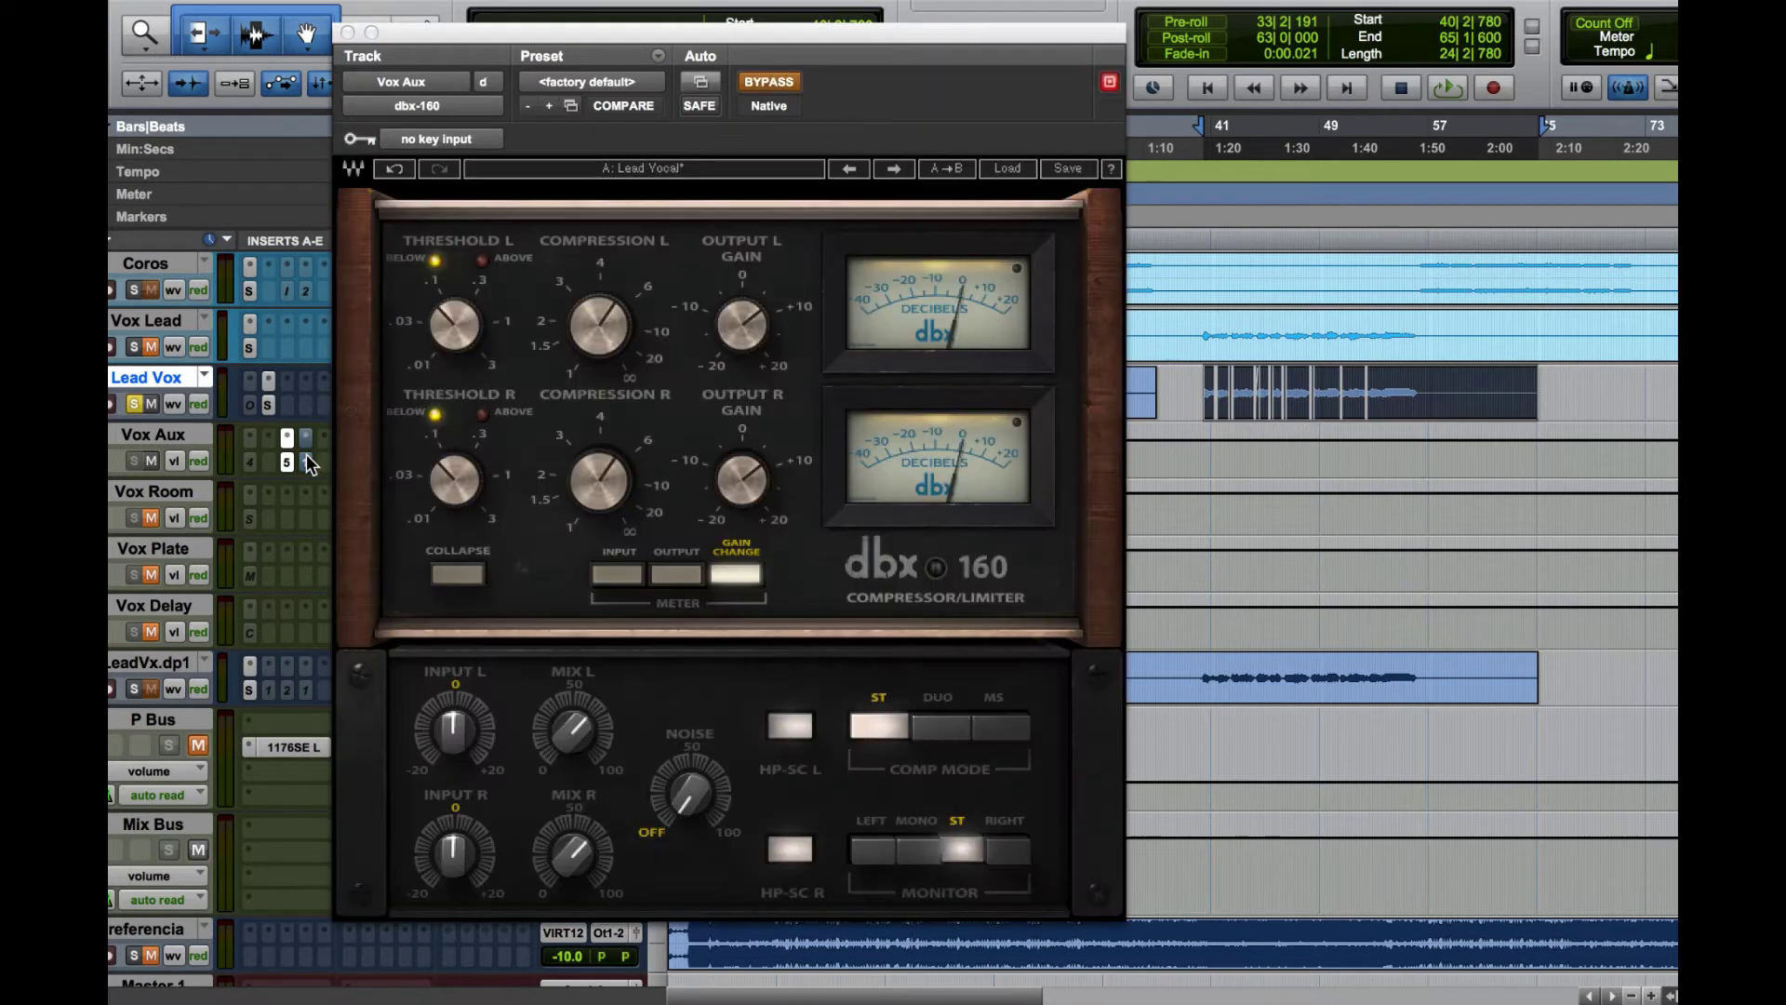
left_click_drag(704, 37, 1146, 46)
left_click(1209, 93)
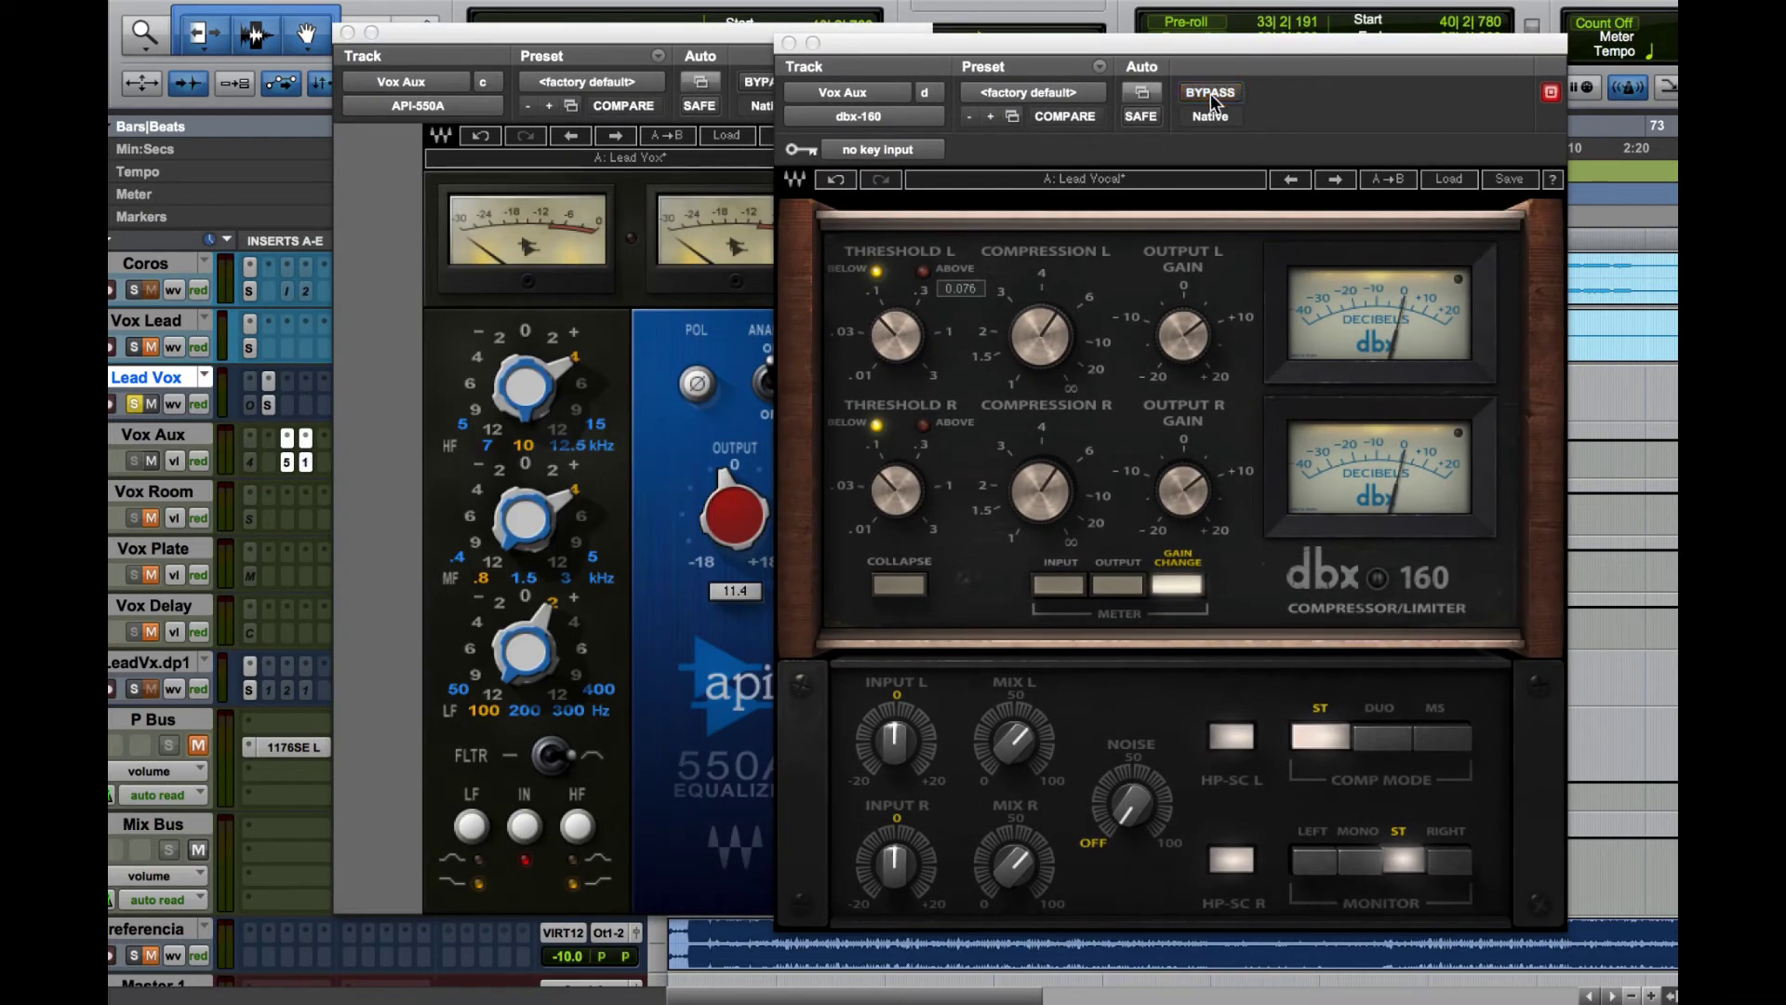
Play the soloed vocal and compare it with the API-550A and dbx-160 both bypassed and active
left_click(288, 456, "super")
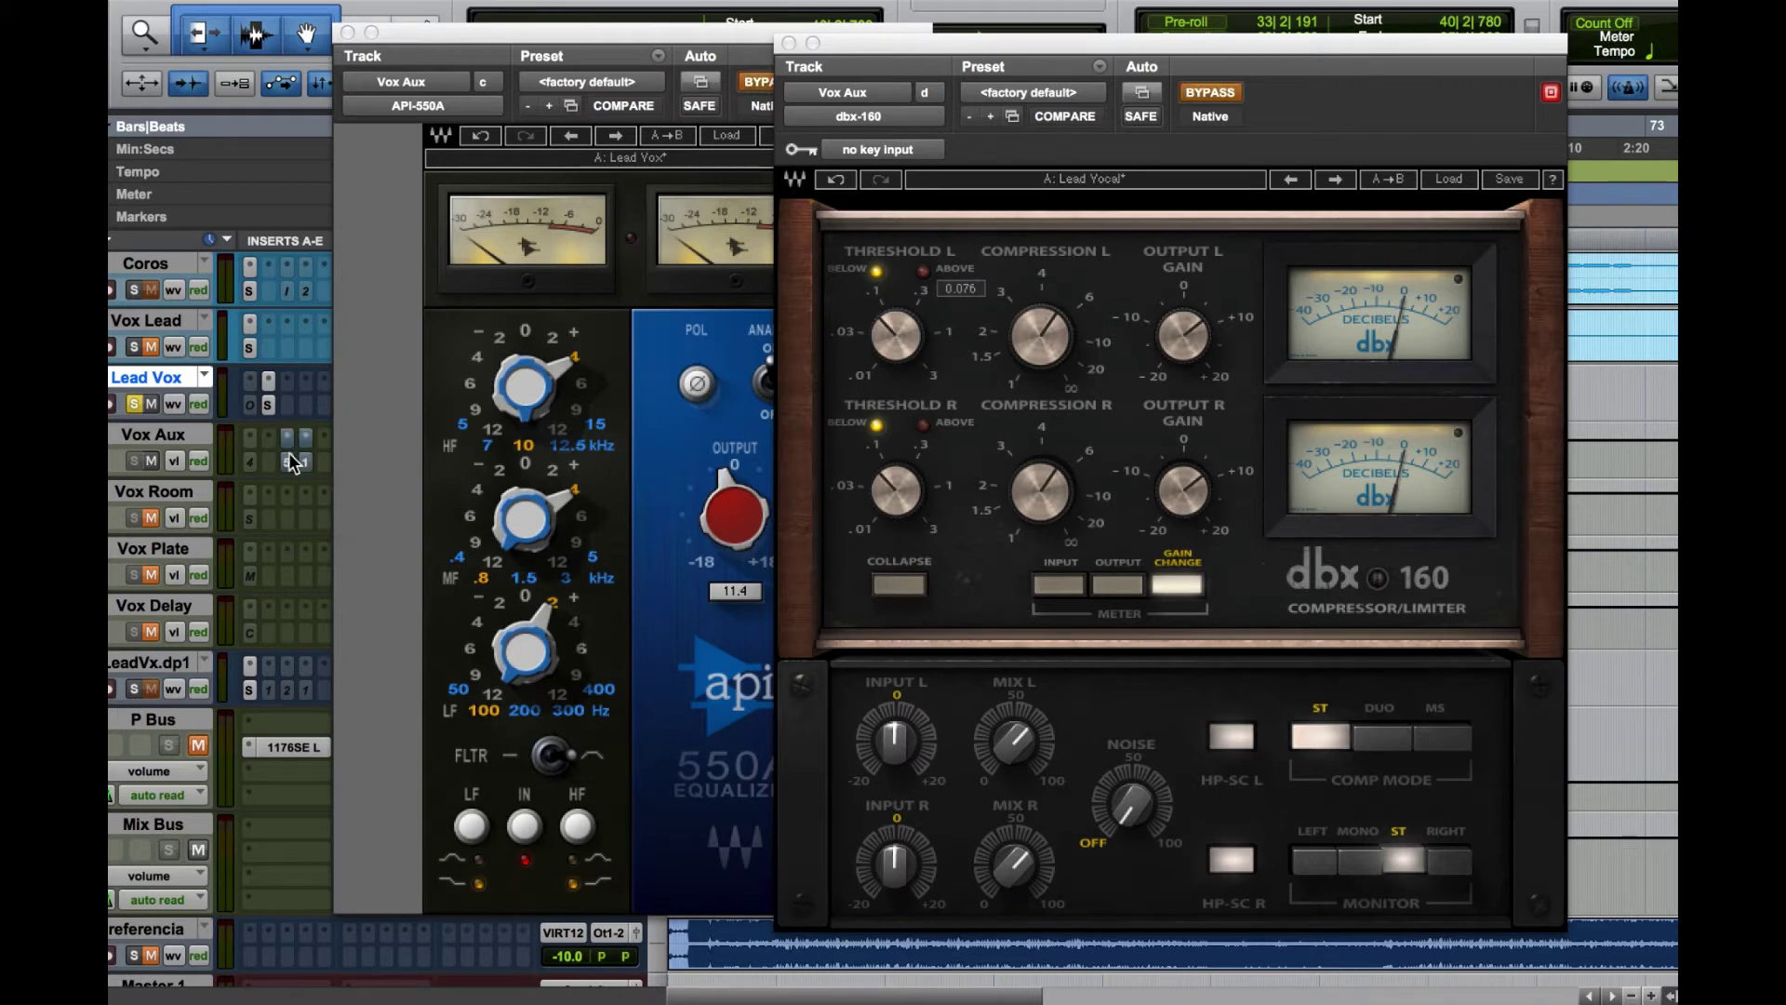
key("space")
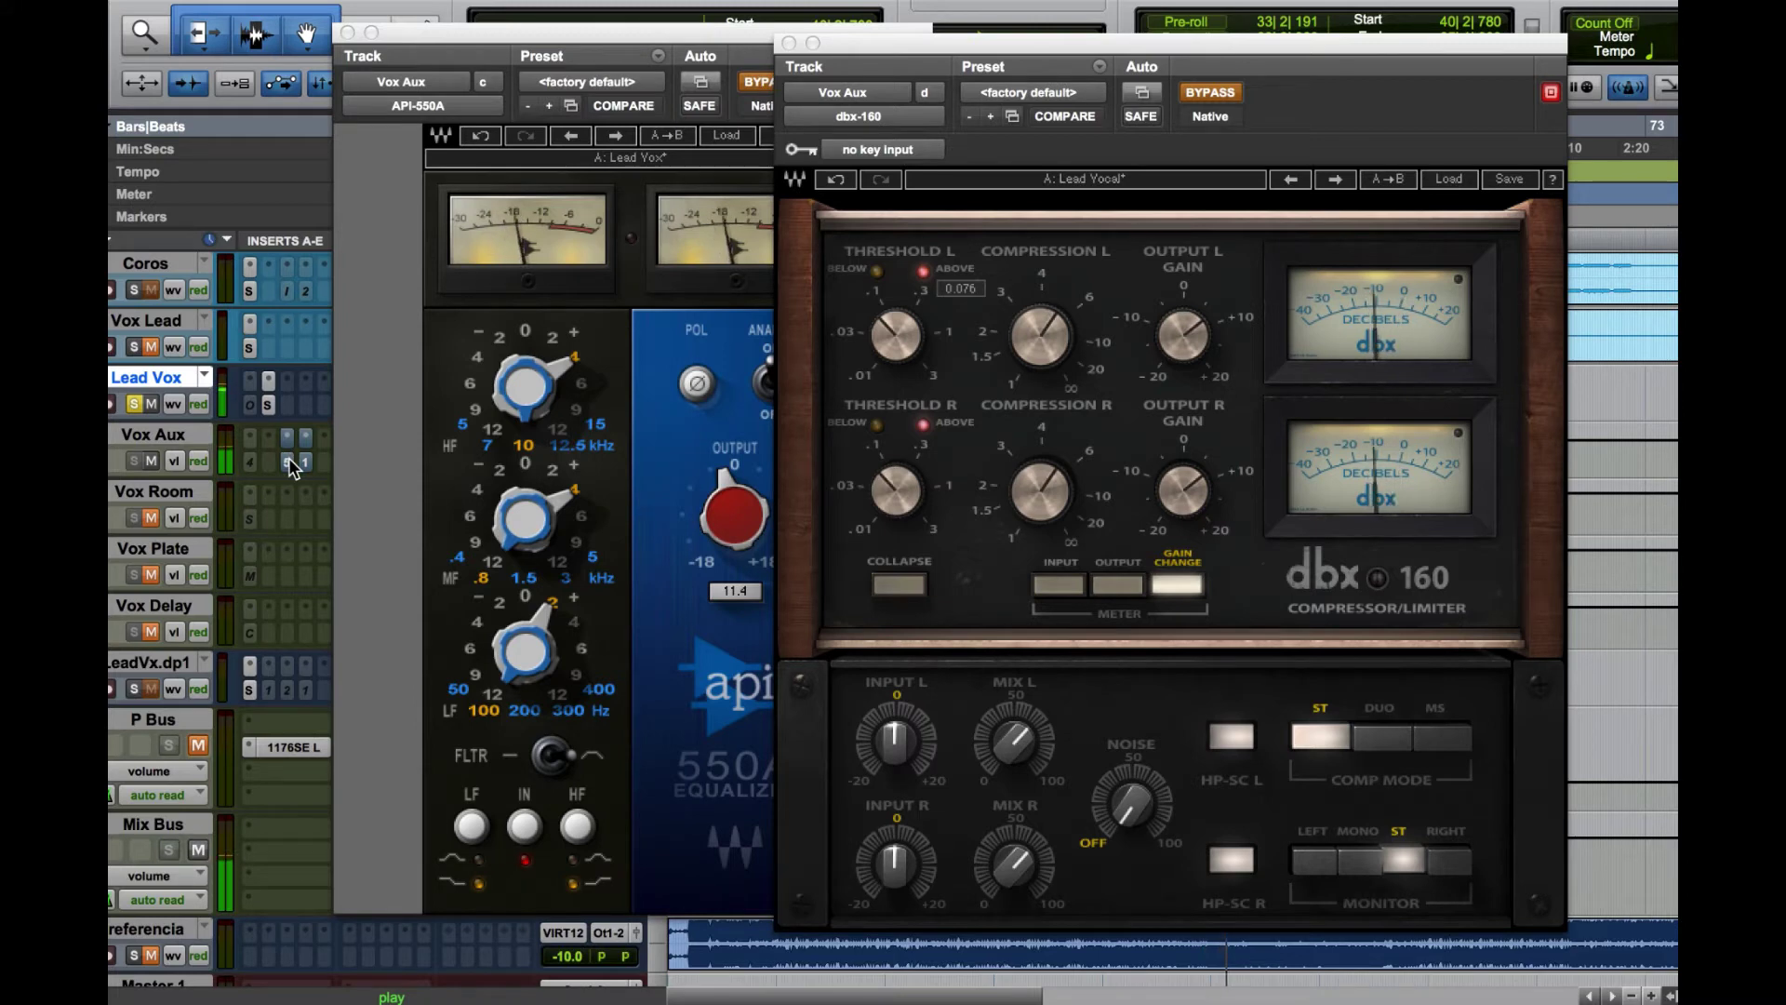
left_click(289, 458, "super")
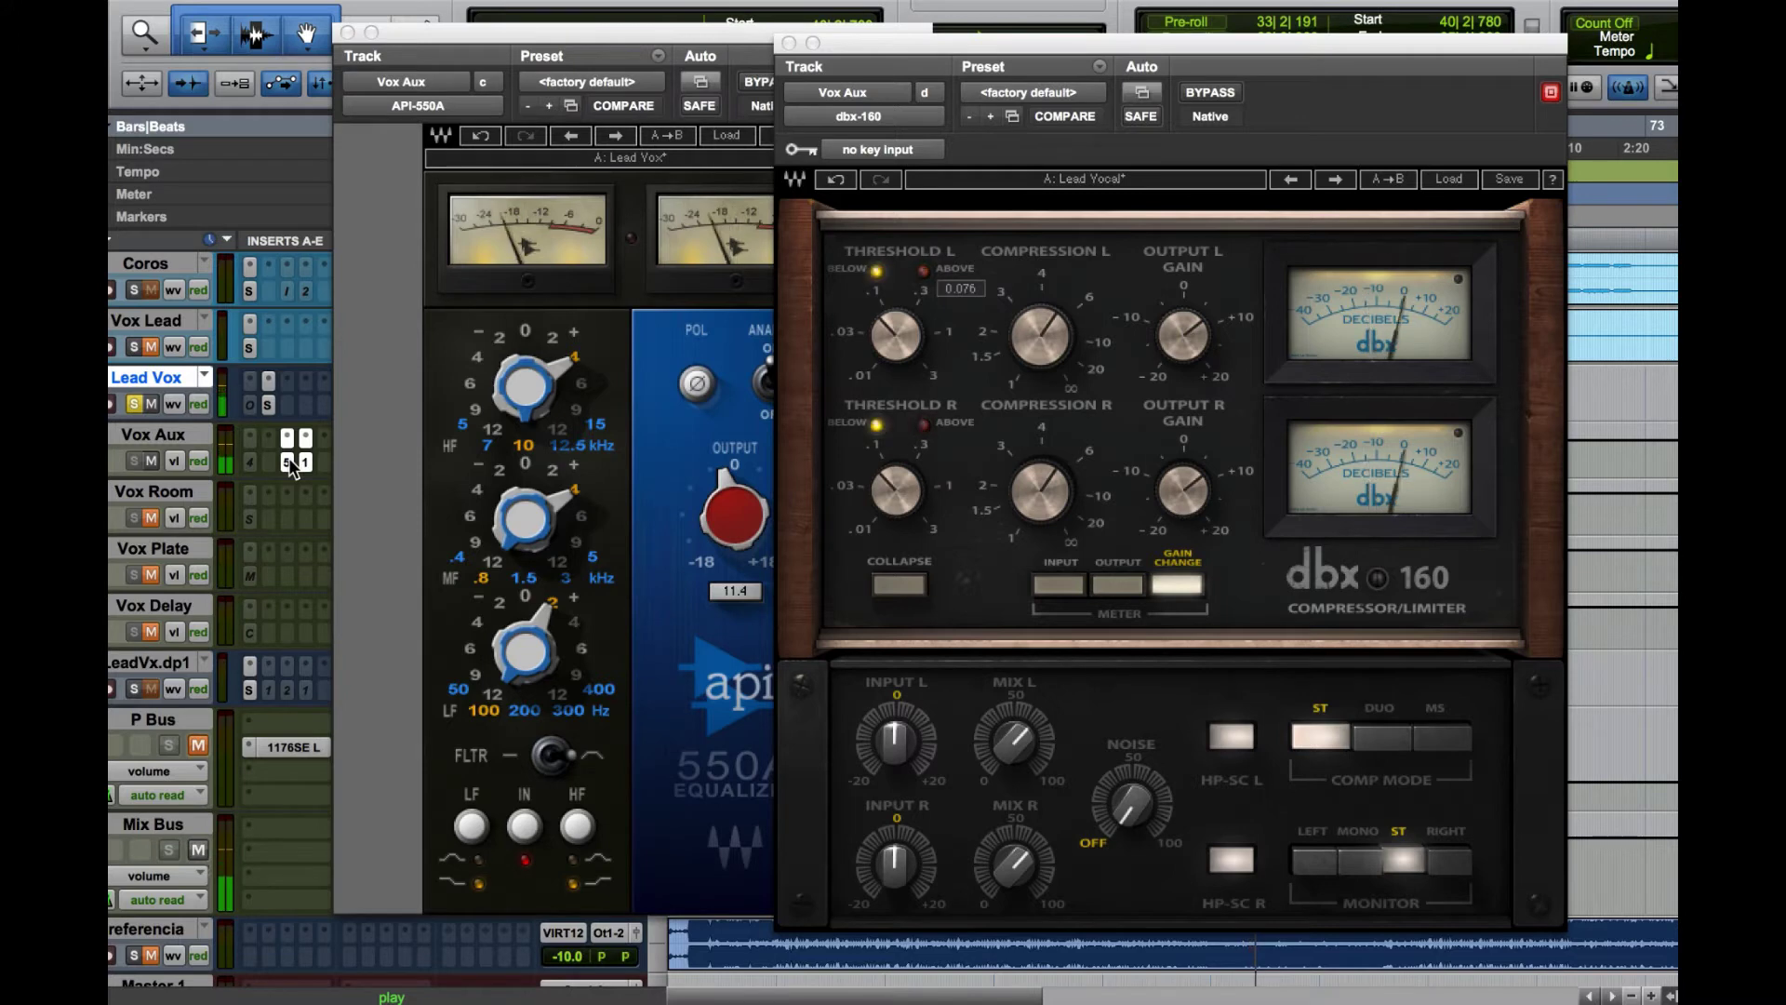
left_click(289, 457, "super")
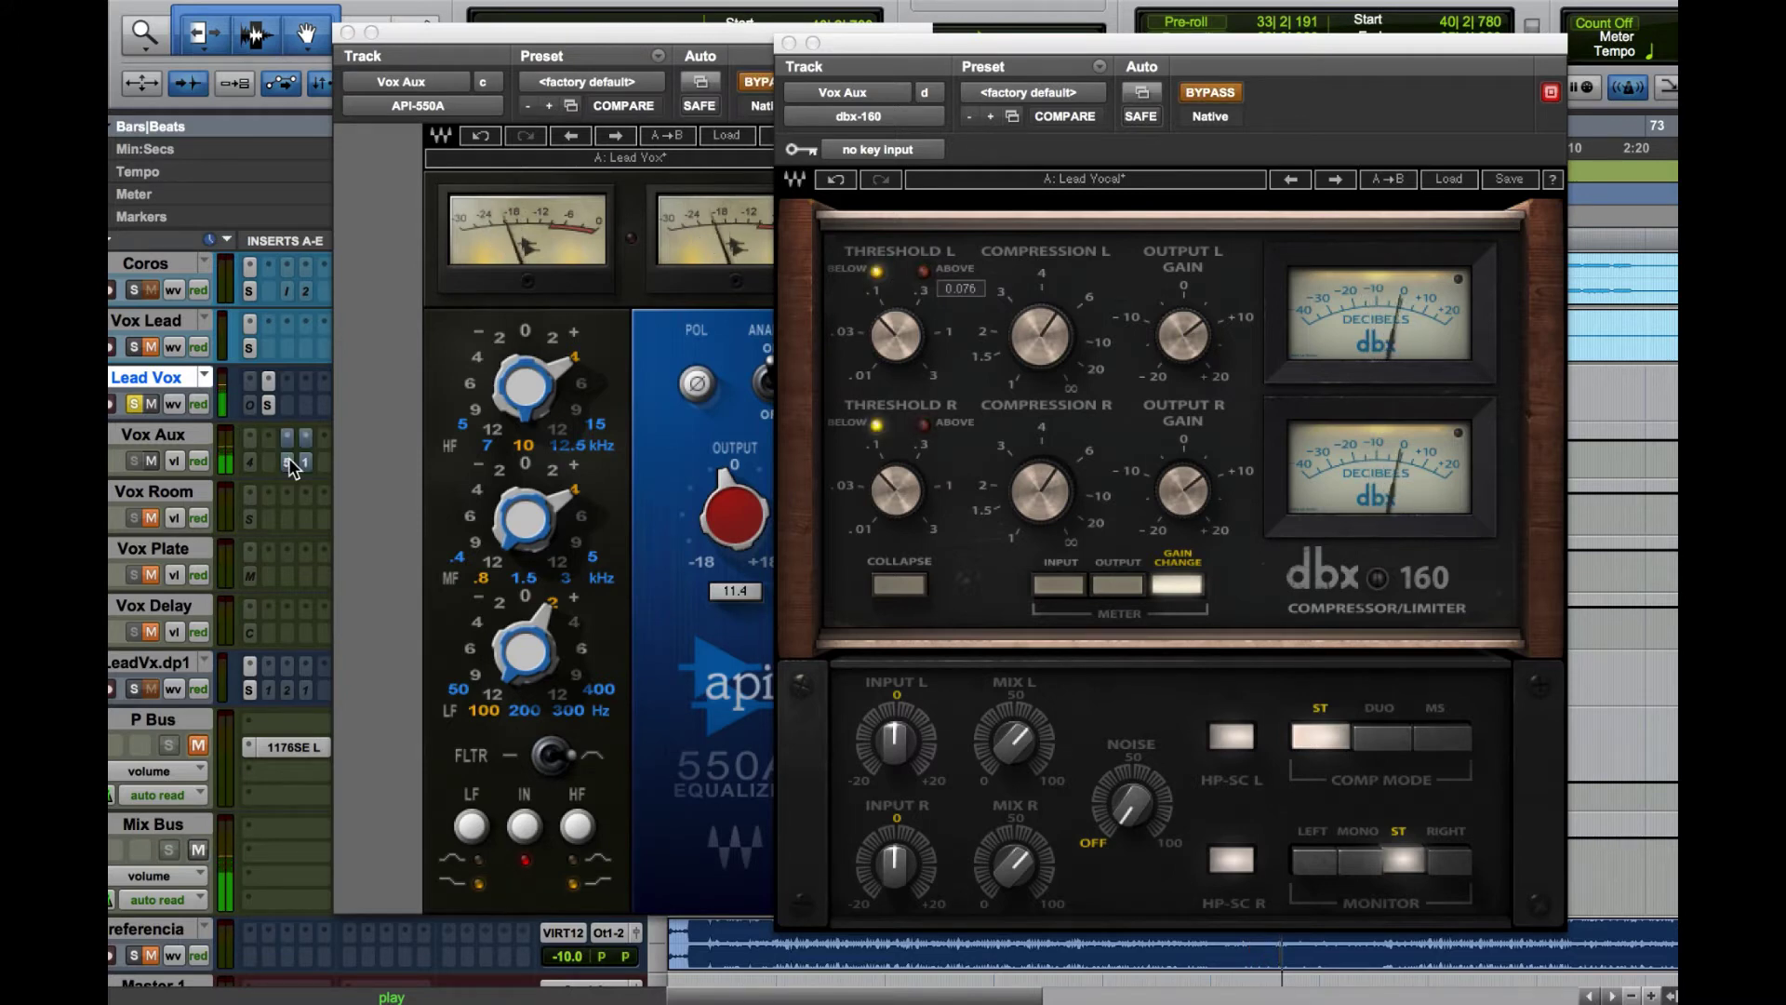
left_click(288, 457, "super")
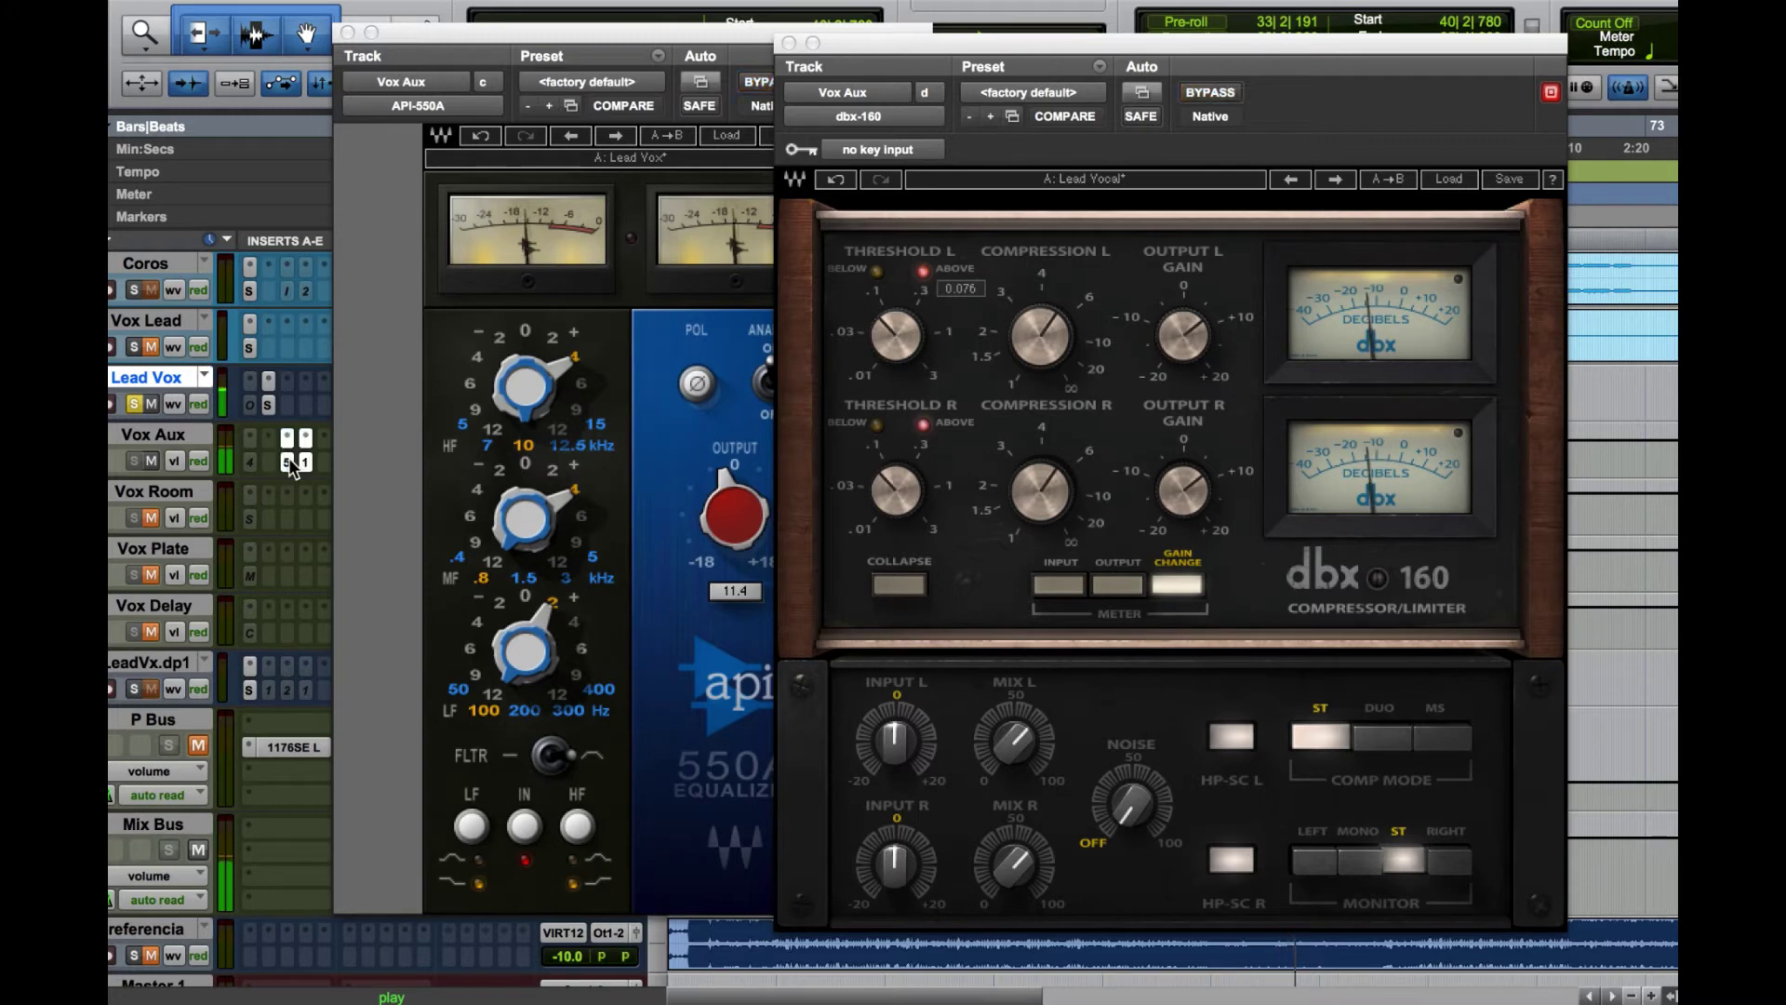
Unsolo Lead Vox and compare the full mix with the API-550A and dbx-160 both bypassed and active
left_click(136, 404)
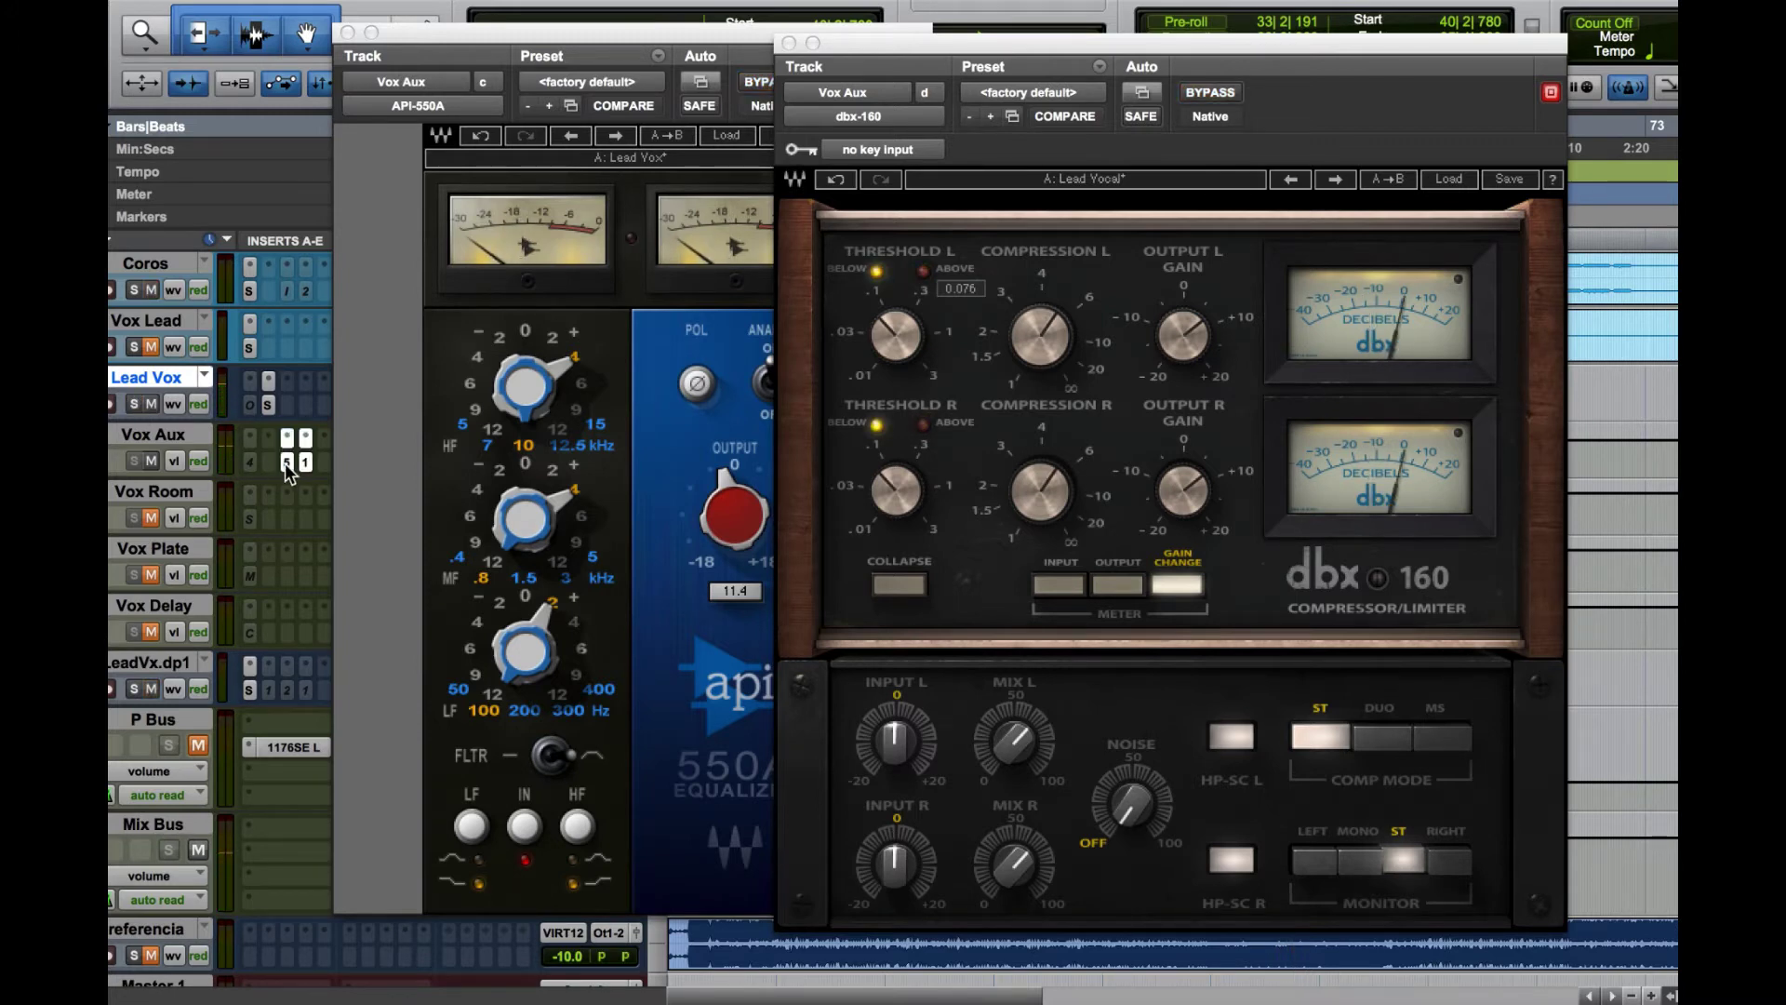
left_click(284, 463, "super")
key("space")
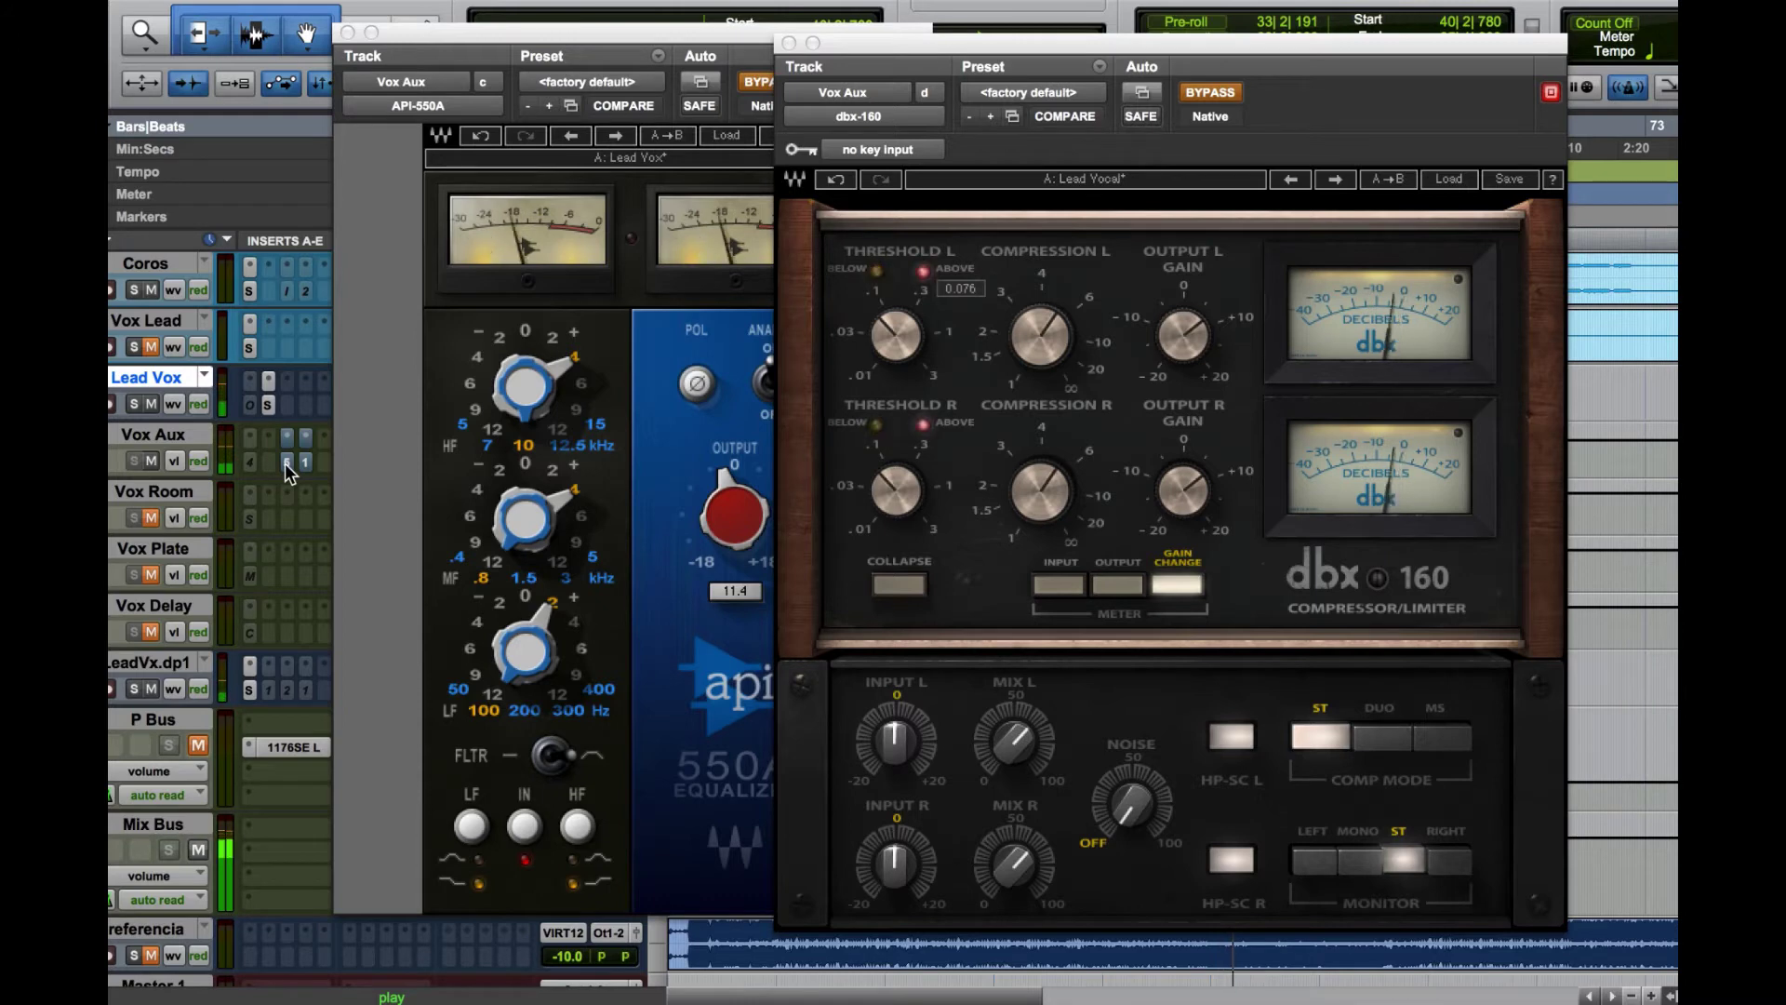
left_click(285, 464, "super")
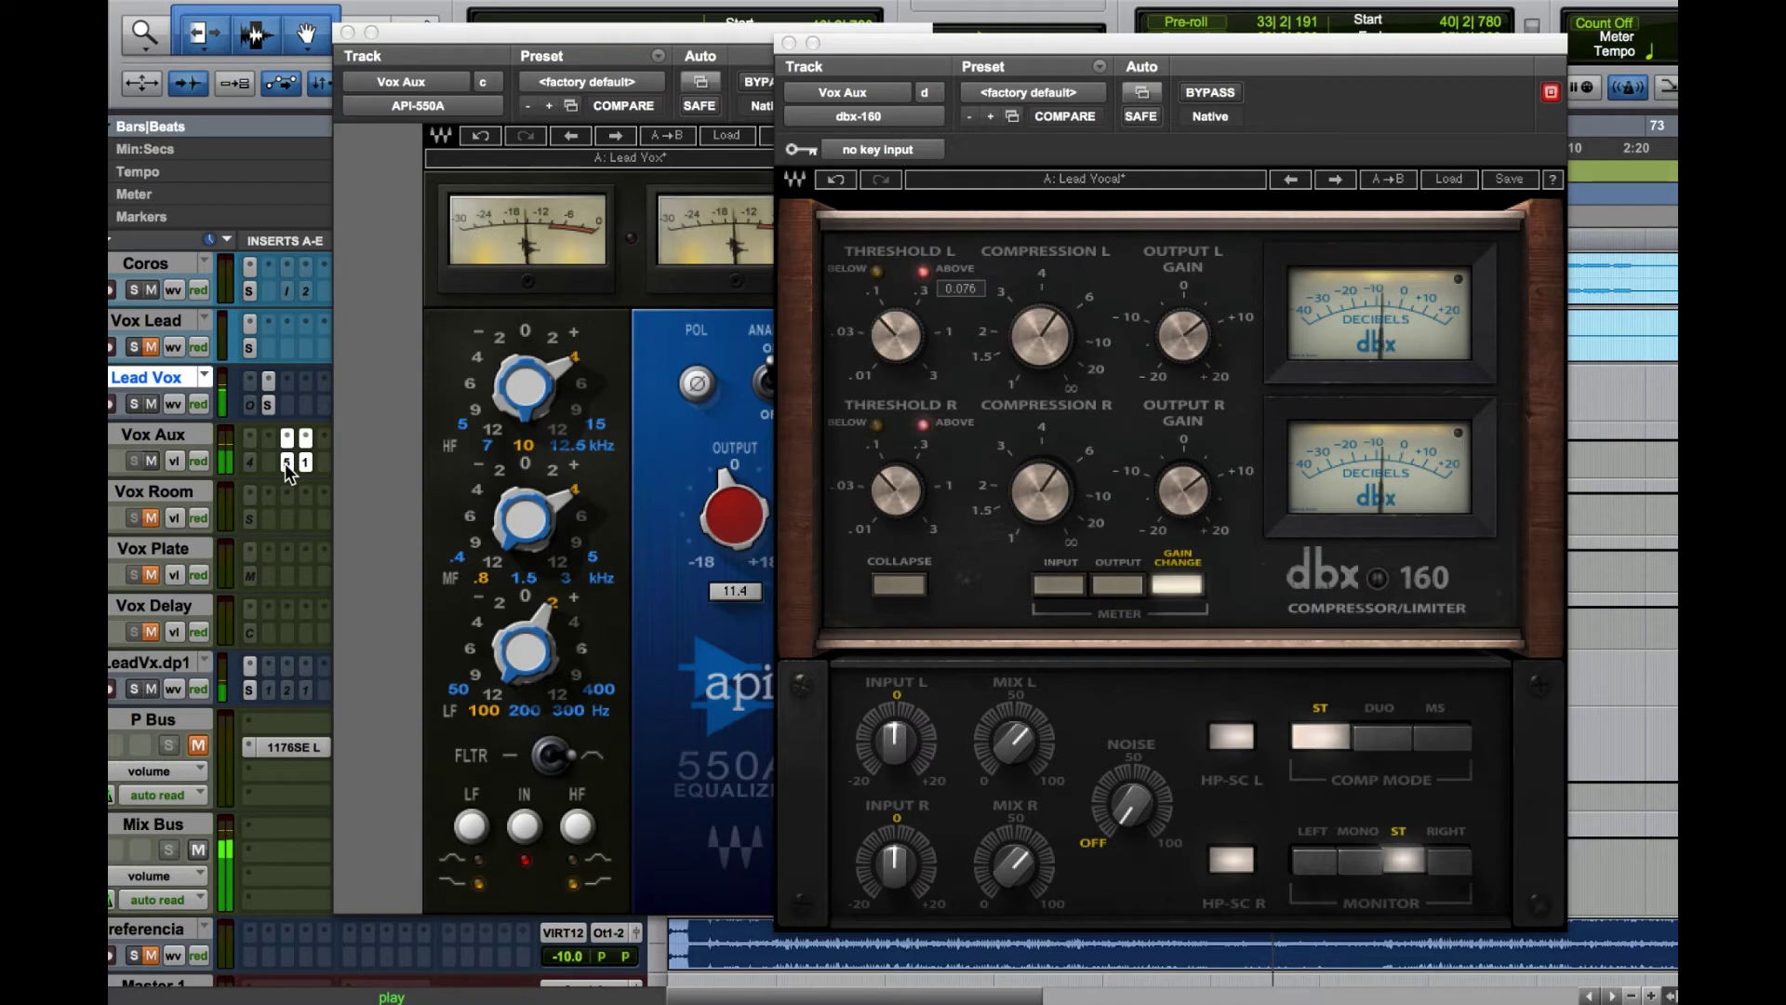
left_click(285, 463, "super")
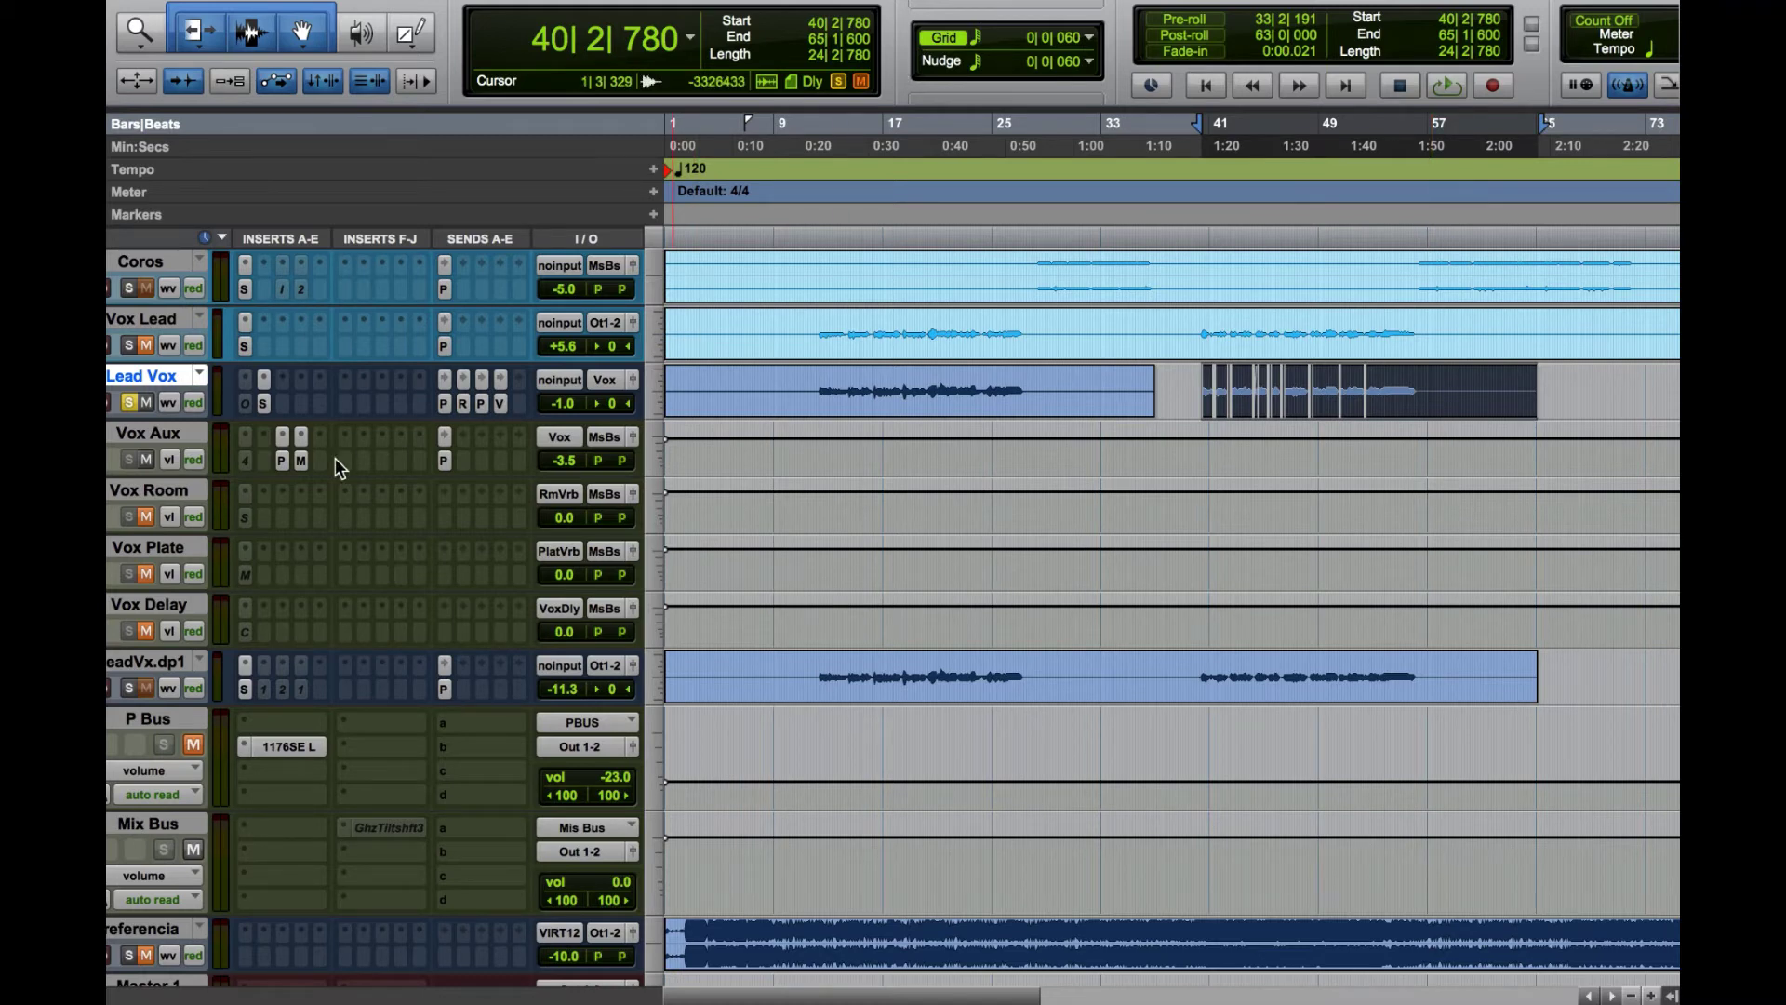
Bypass the VBC FG-MU insert on Vox Aux and open the Passive EQ, positioning its window fully in view
right_click(300, 461)
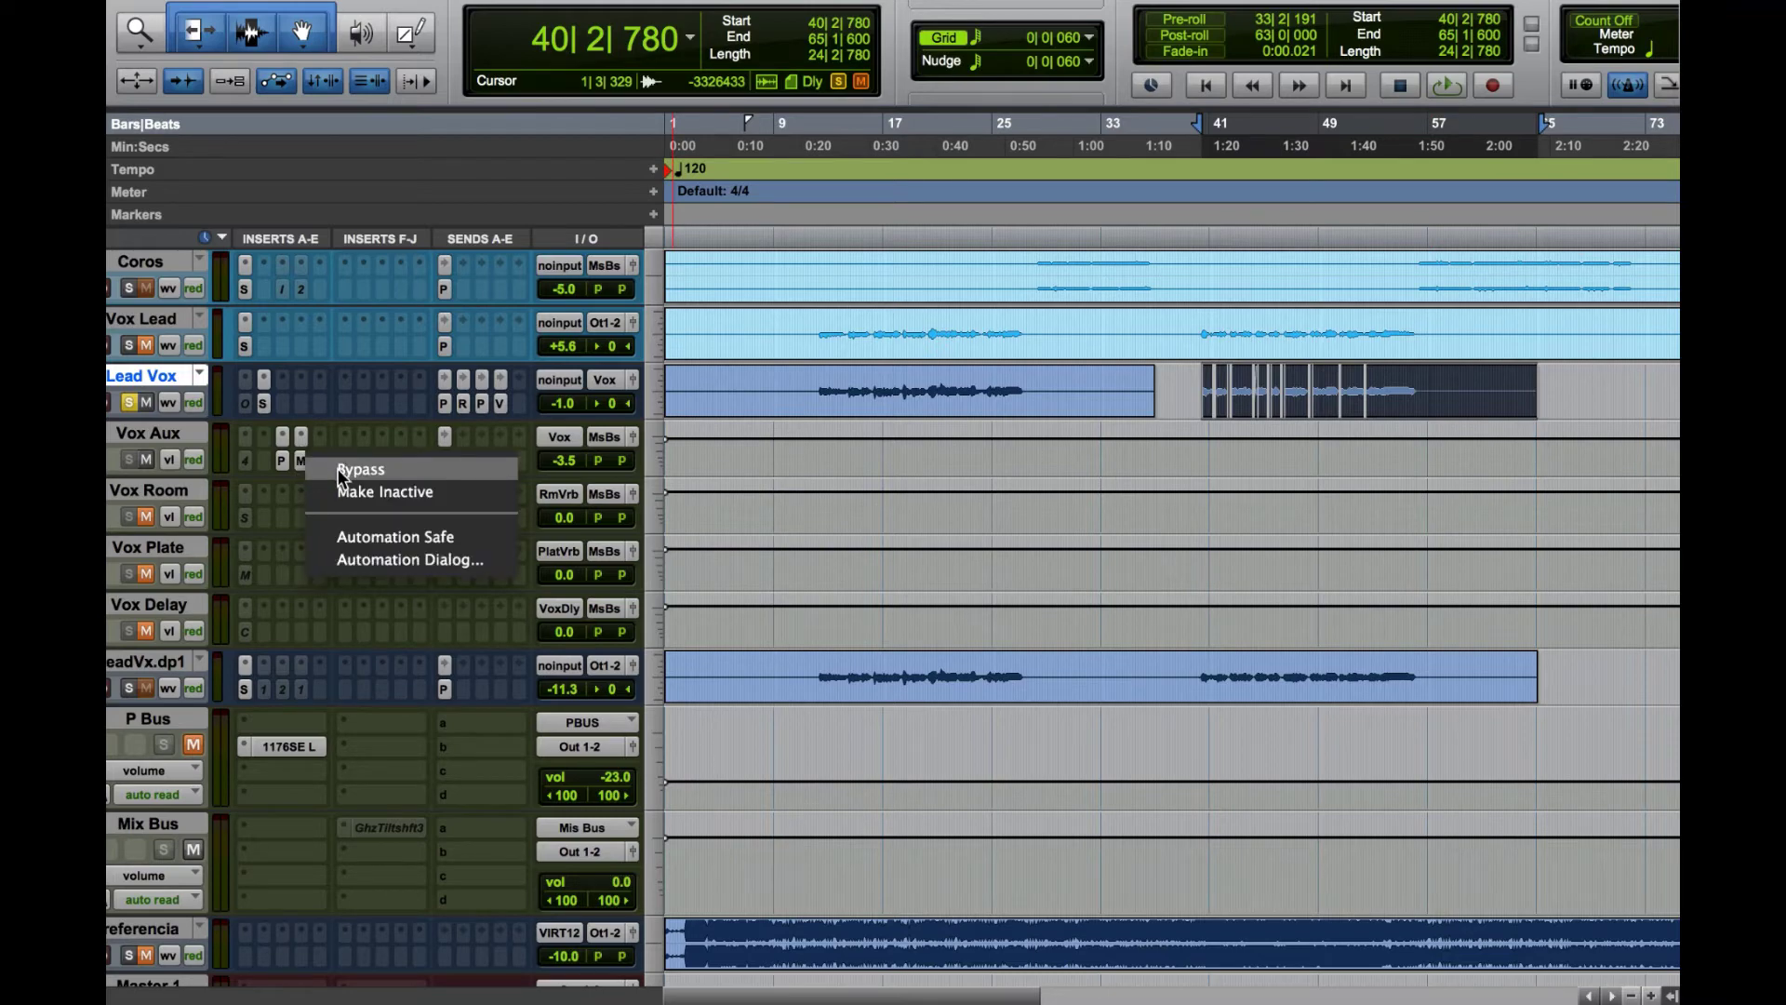
left_click(340, 471)
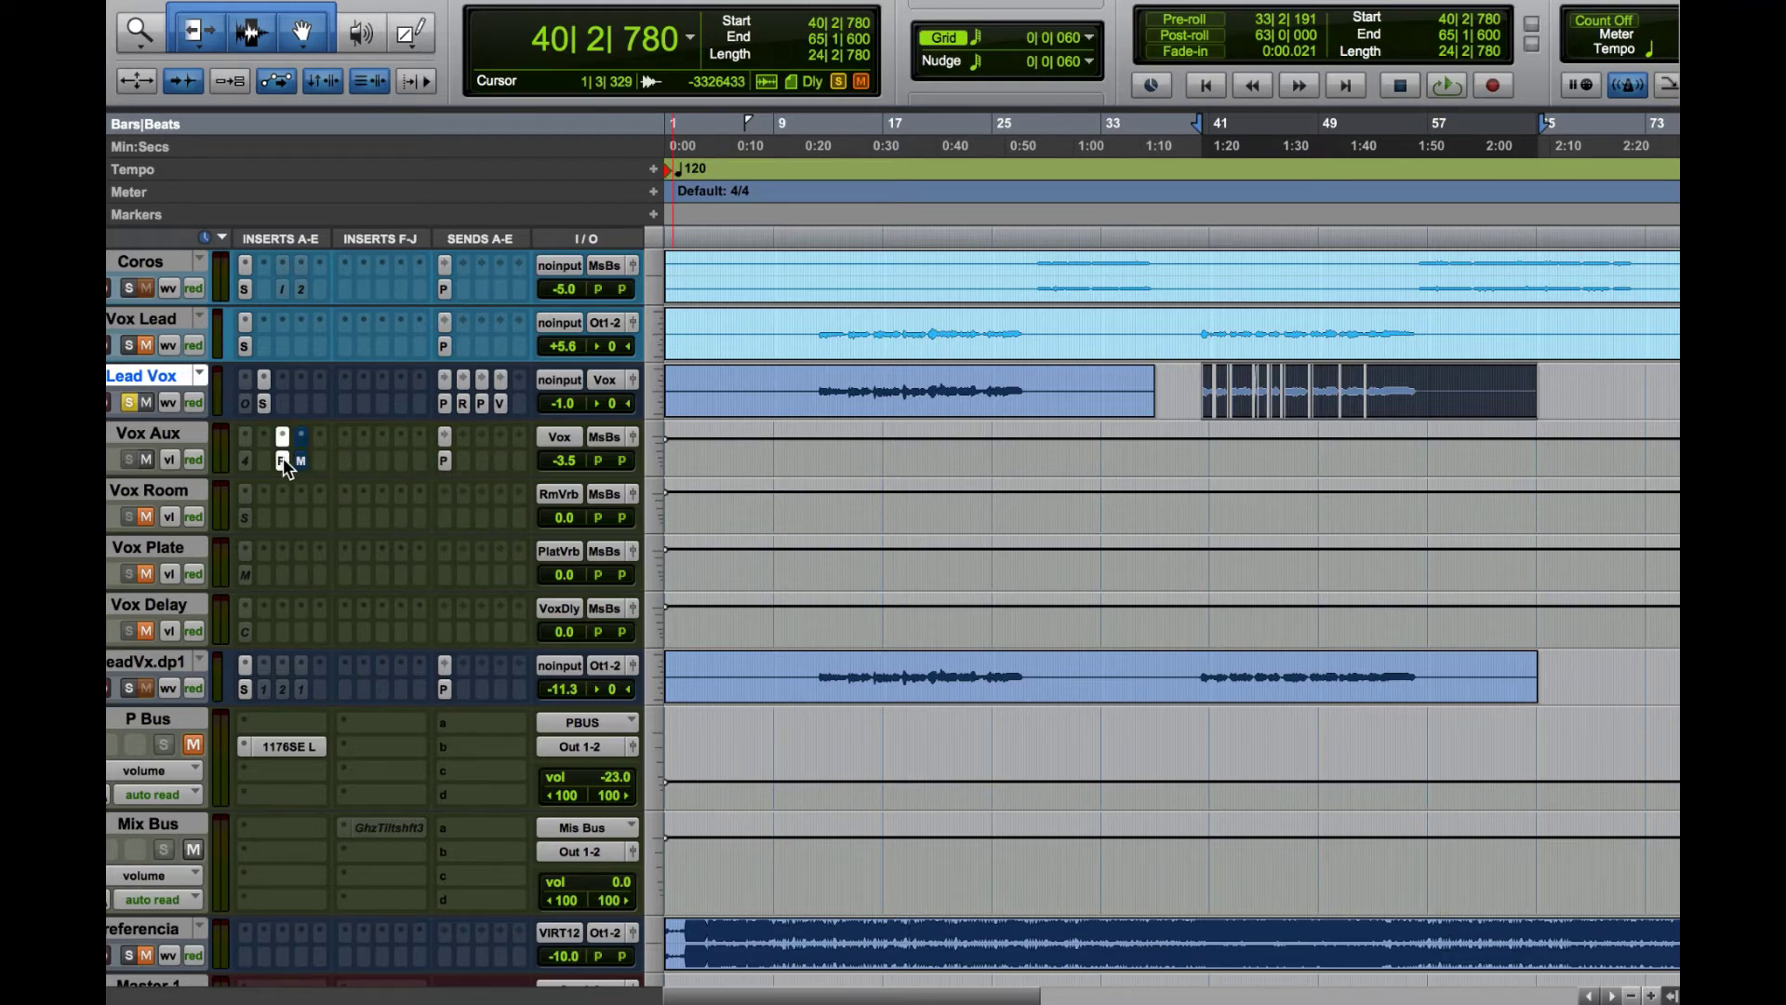
left_click(283, 457)
left_click_drag(687, 35, 463, 30)
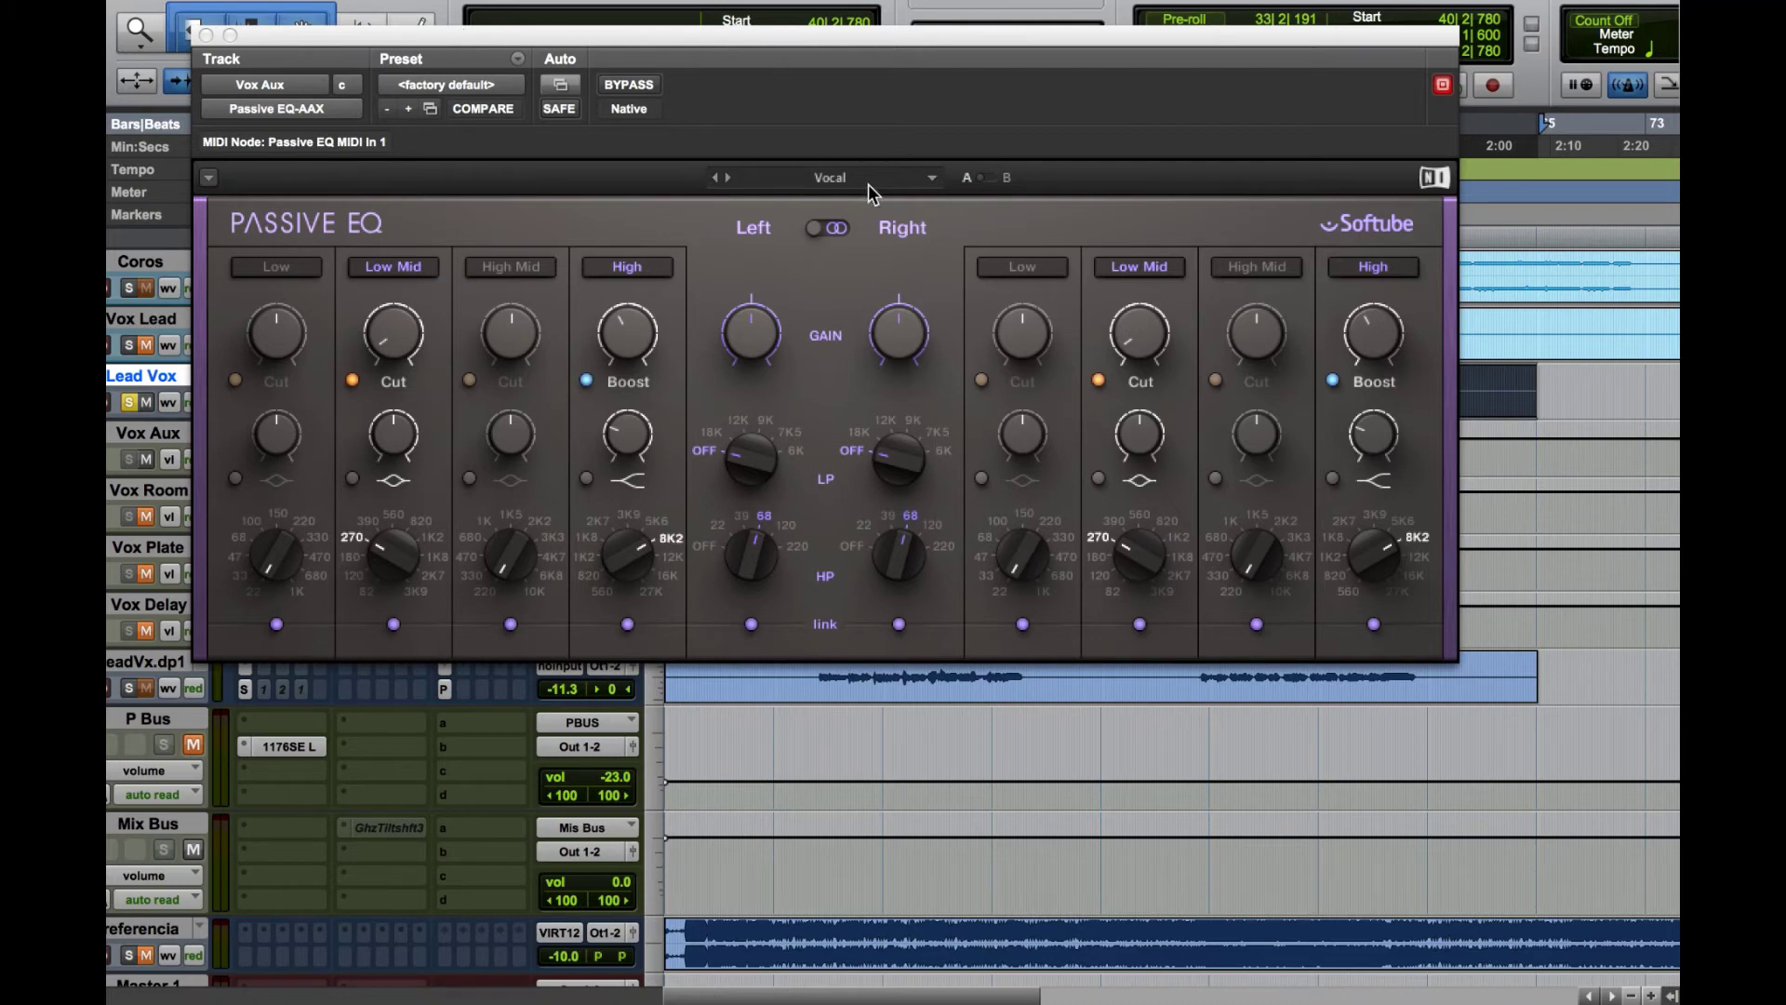
Play the soloed vocal and compare it with the Passive EQ bypassed and active
mouse_move(596, 318)
key("space")
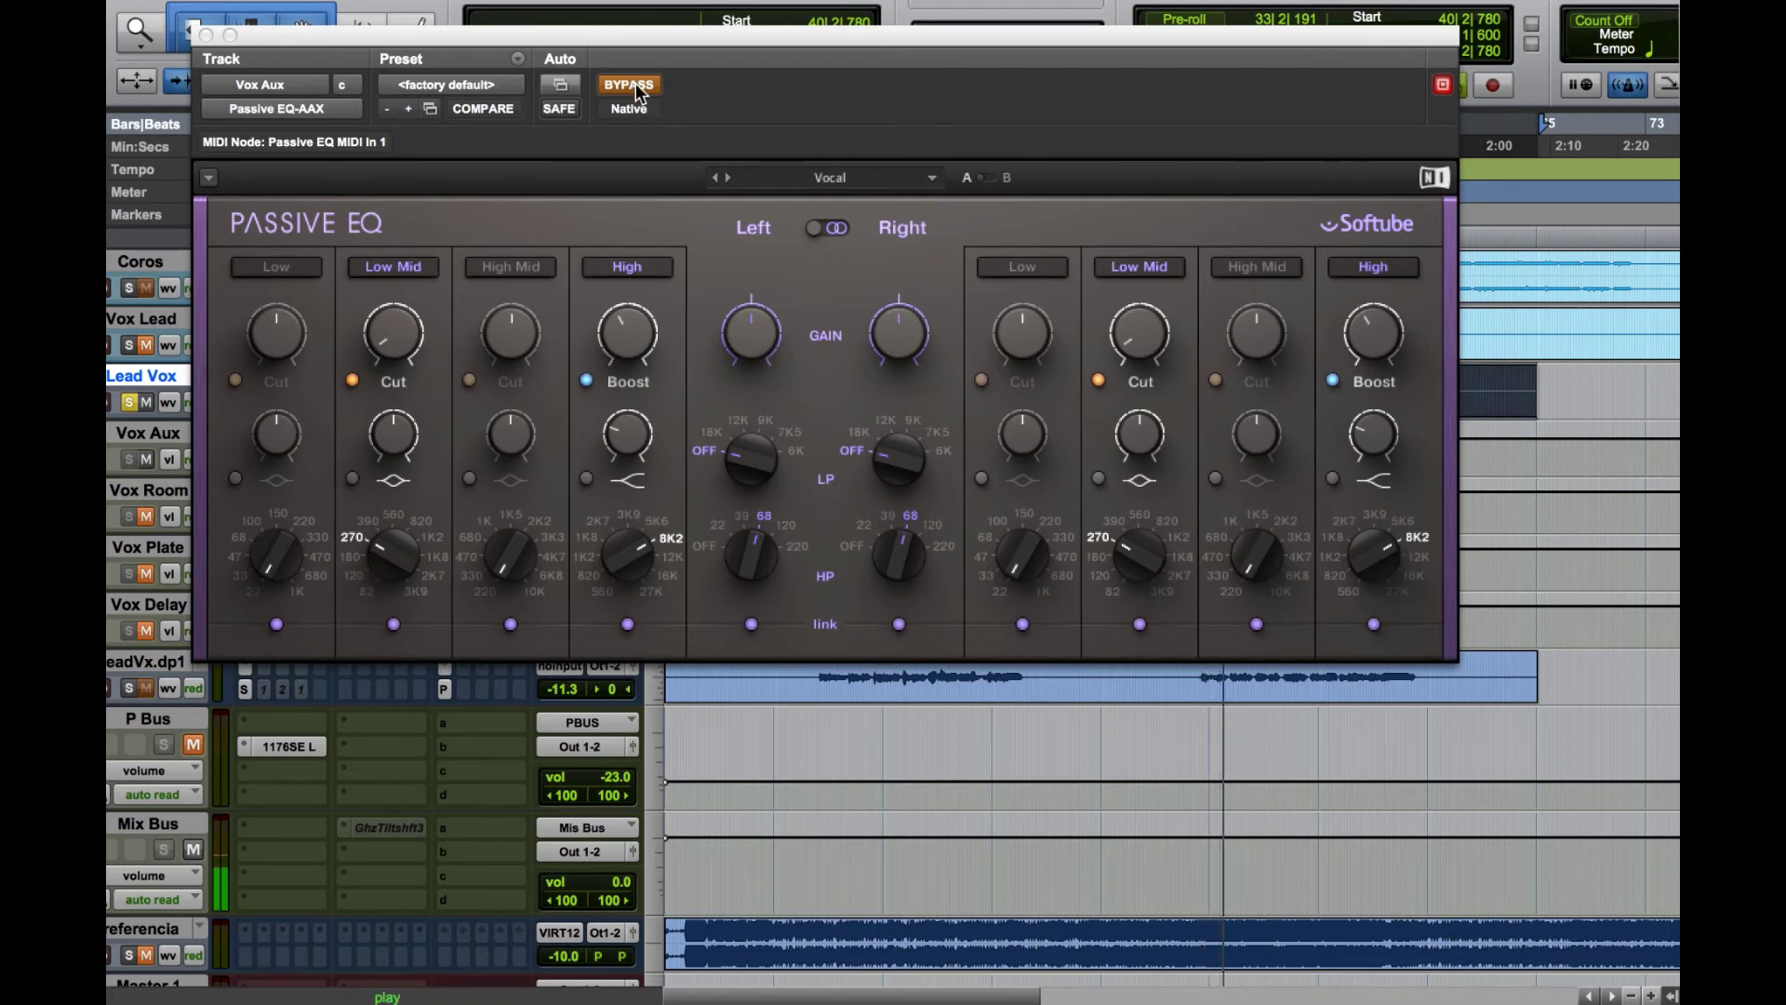
left_click(635, 82)
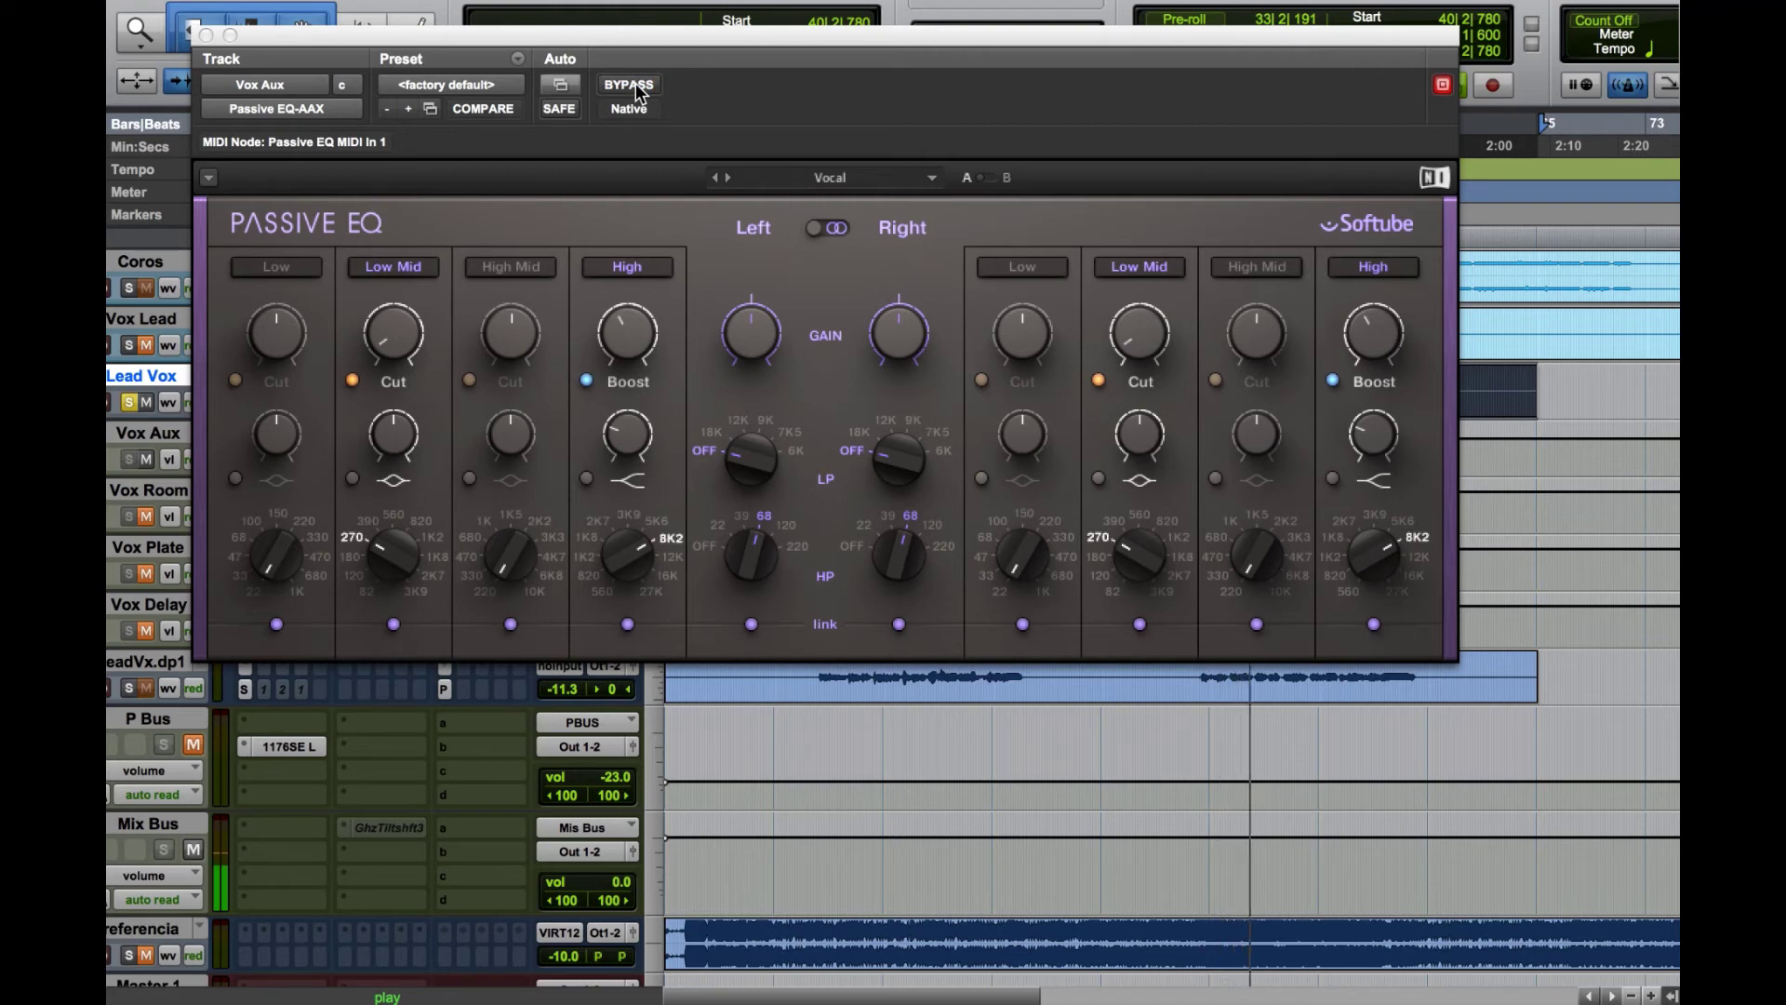
left_click(634, 81)
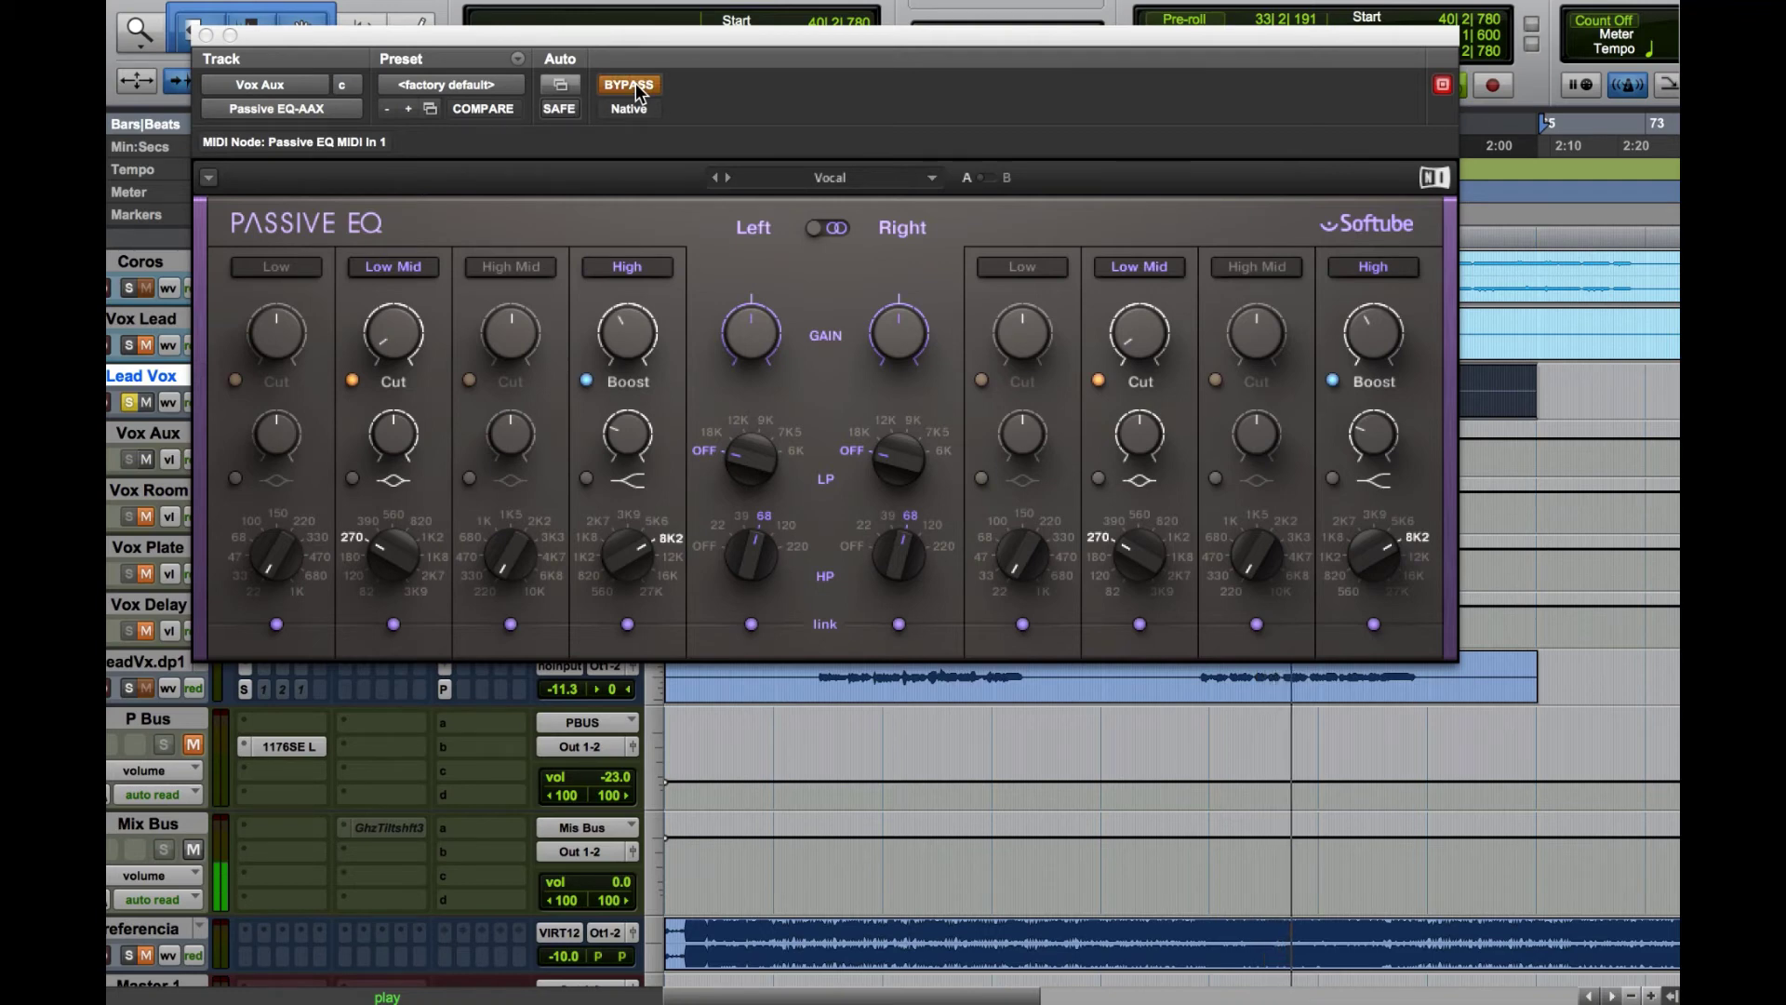
left_click(635, 82)
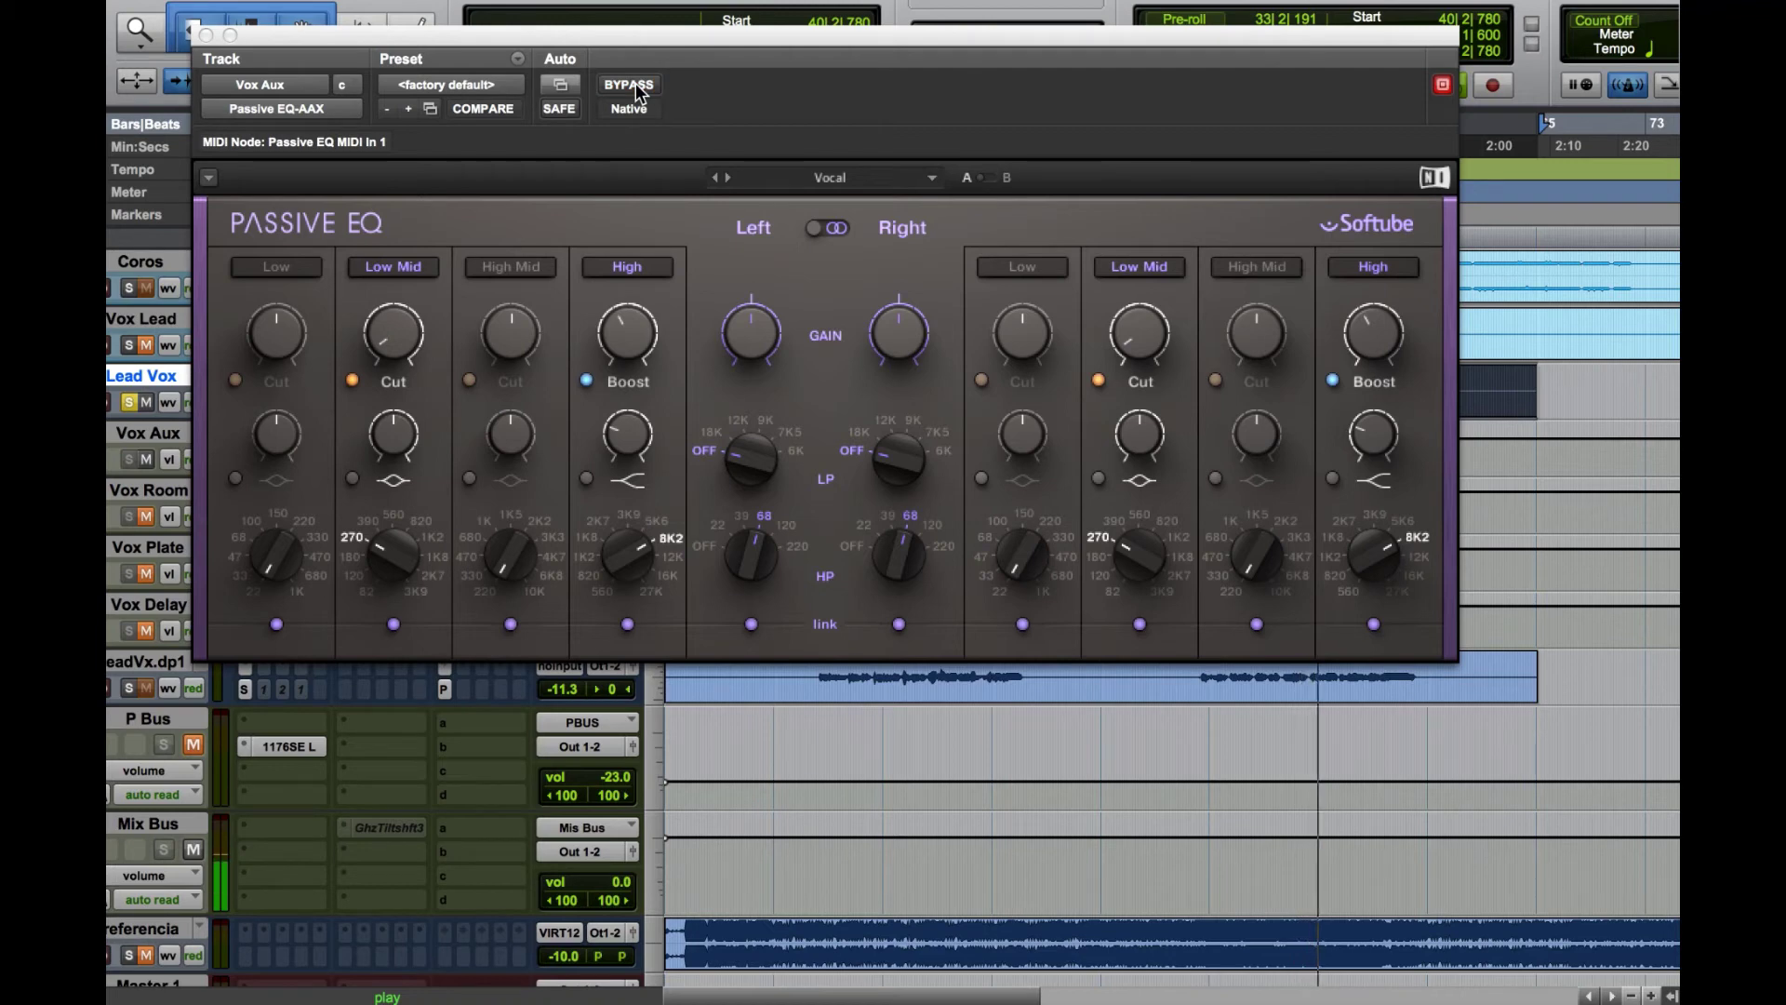
Keep the Passive EQ window open, open the VBC FG-MU compressor below its header and take the compressor out of bypass
left_click(1442, 84)
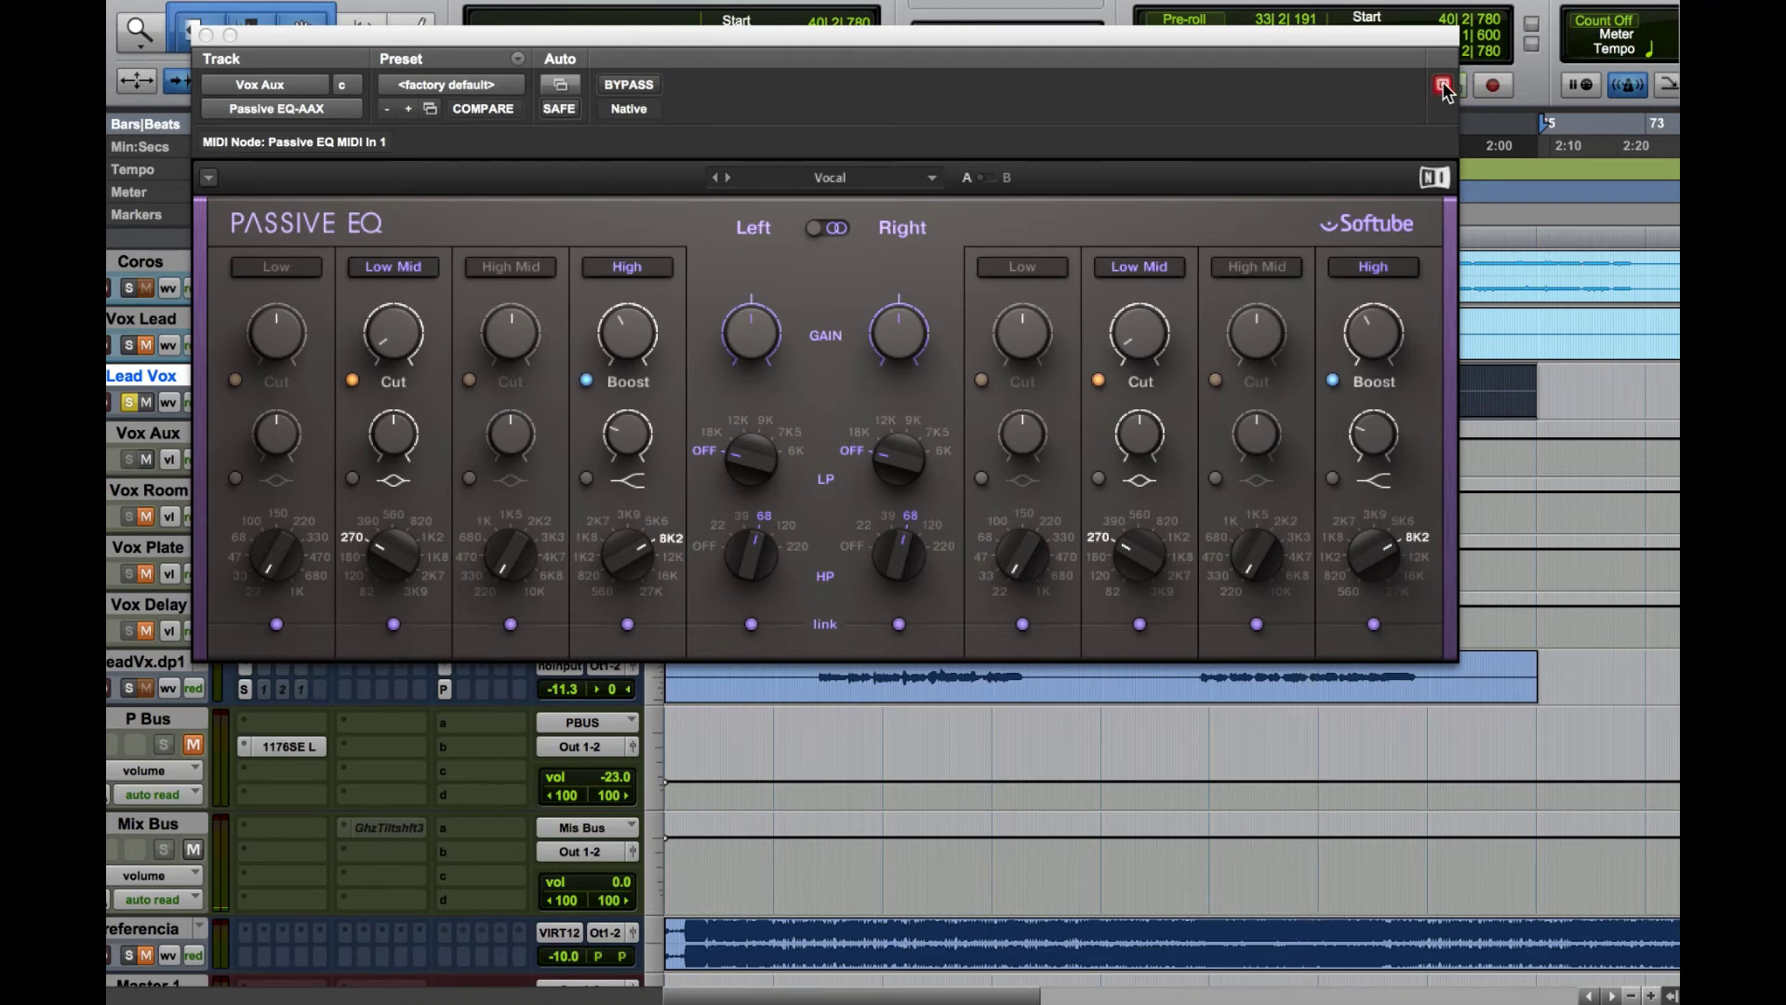
left_click_drag(705, 37, 824, 25)
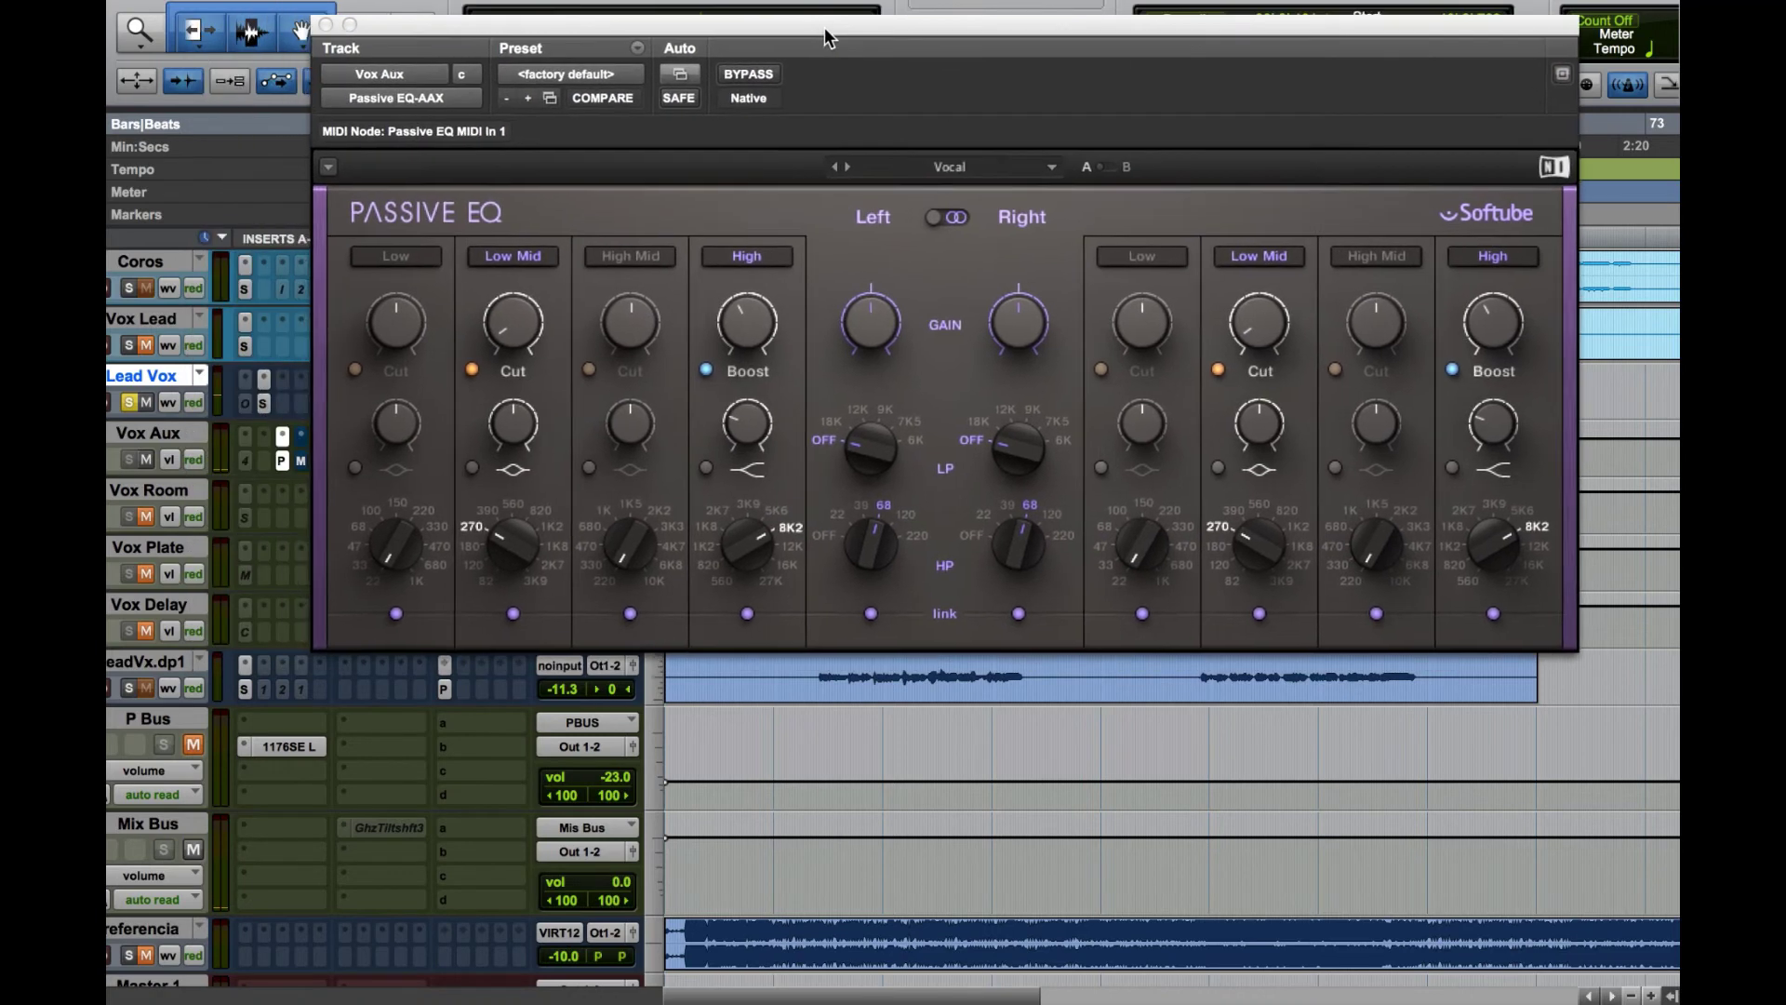
left_click(301, 460)
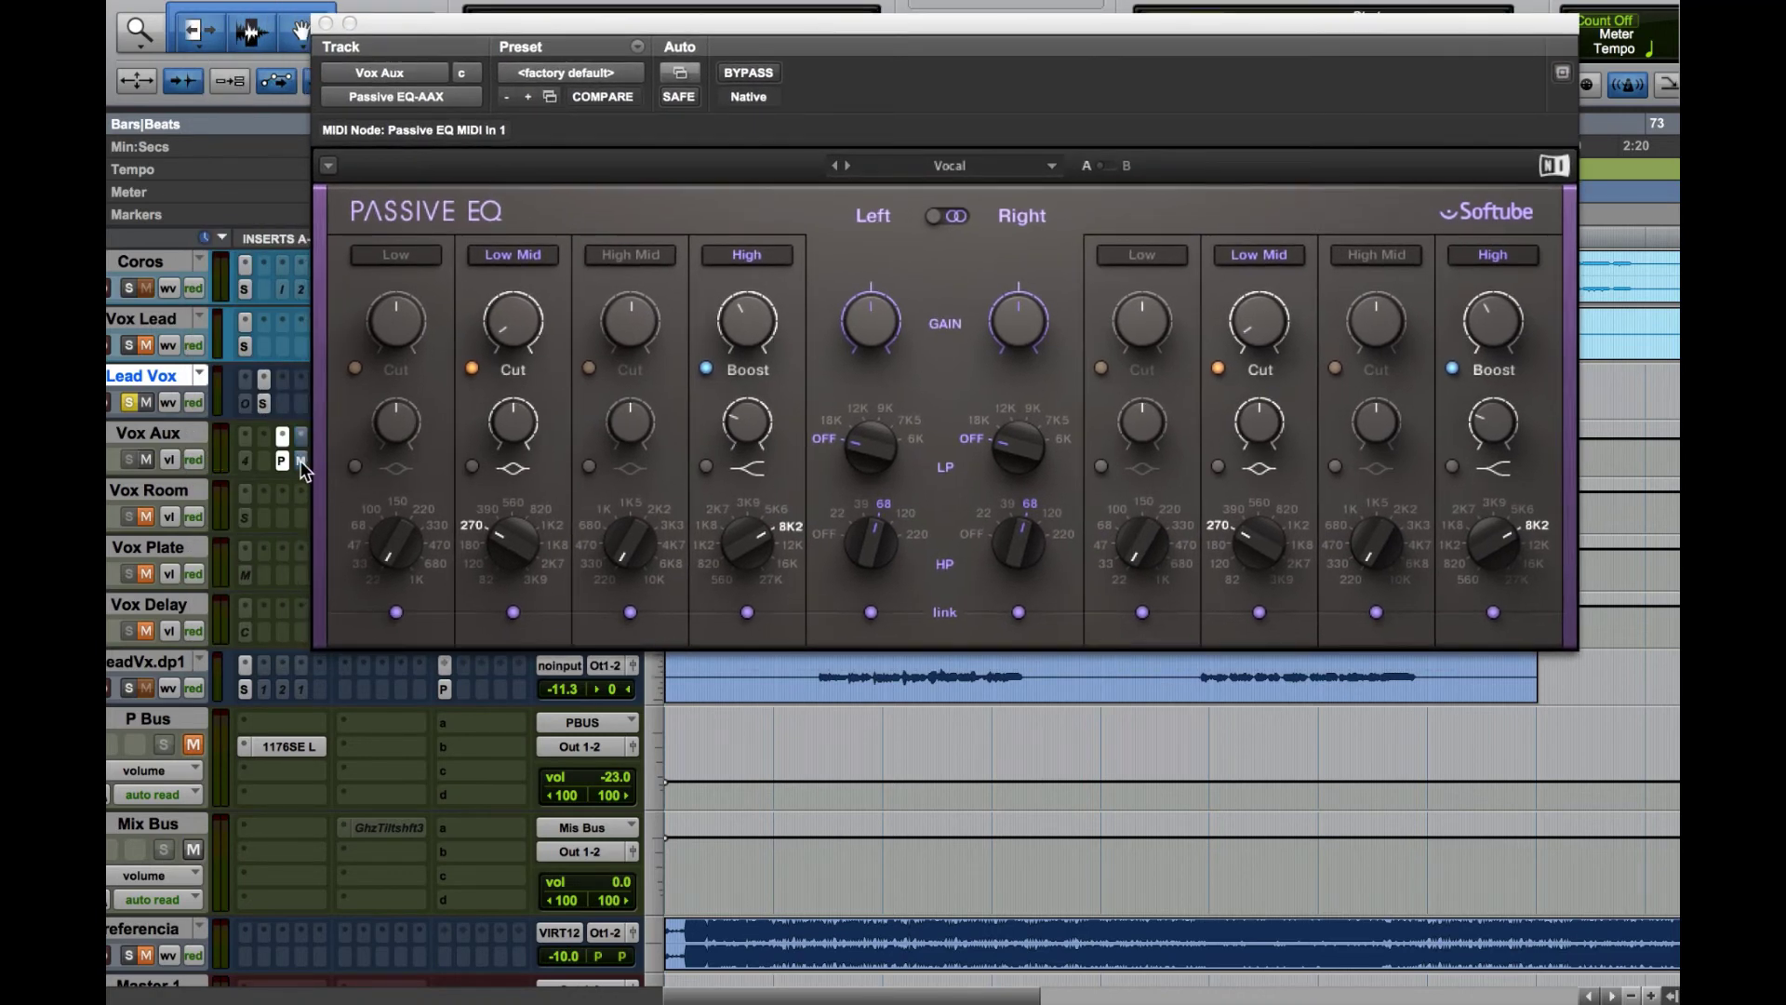
left_click(628, 85)
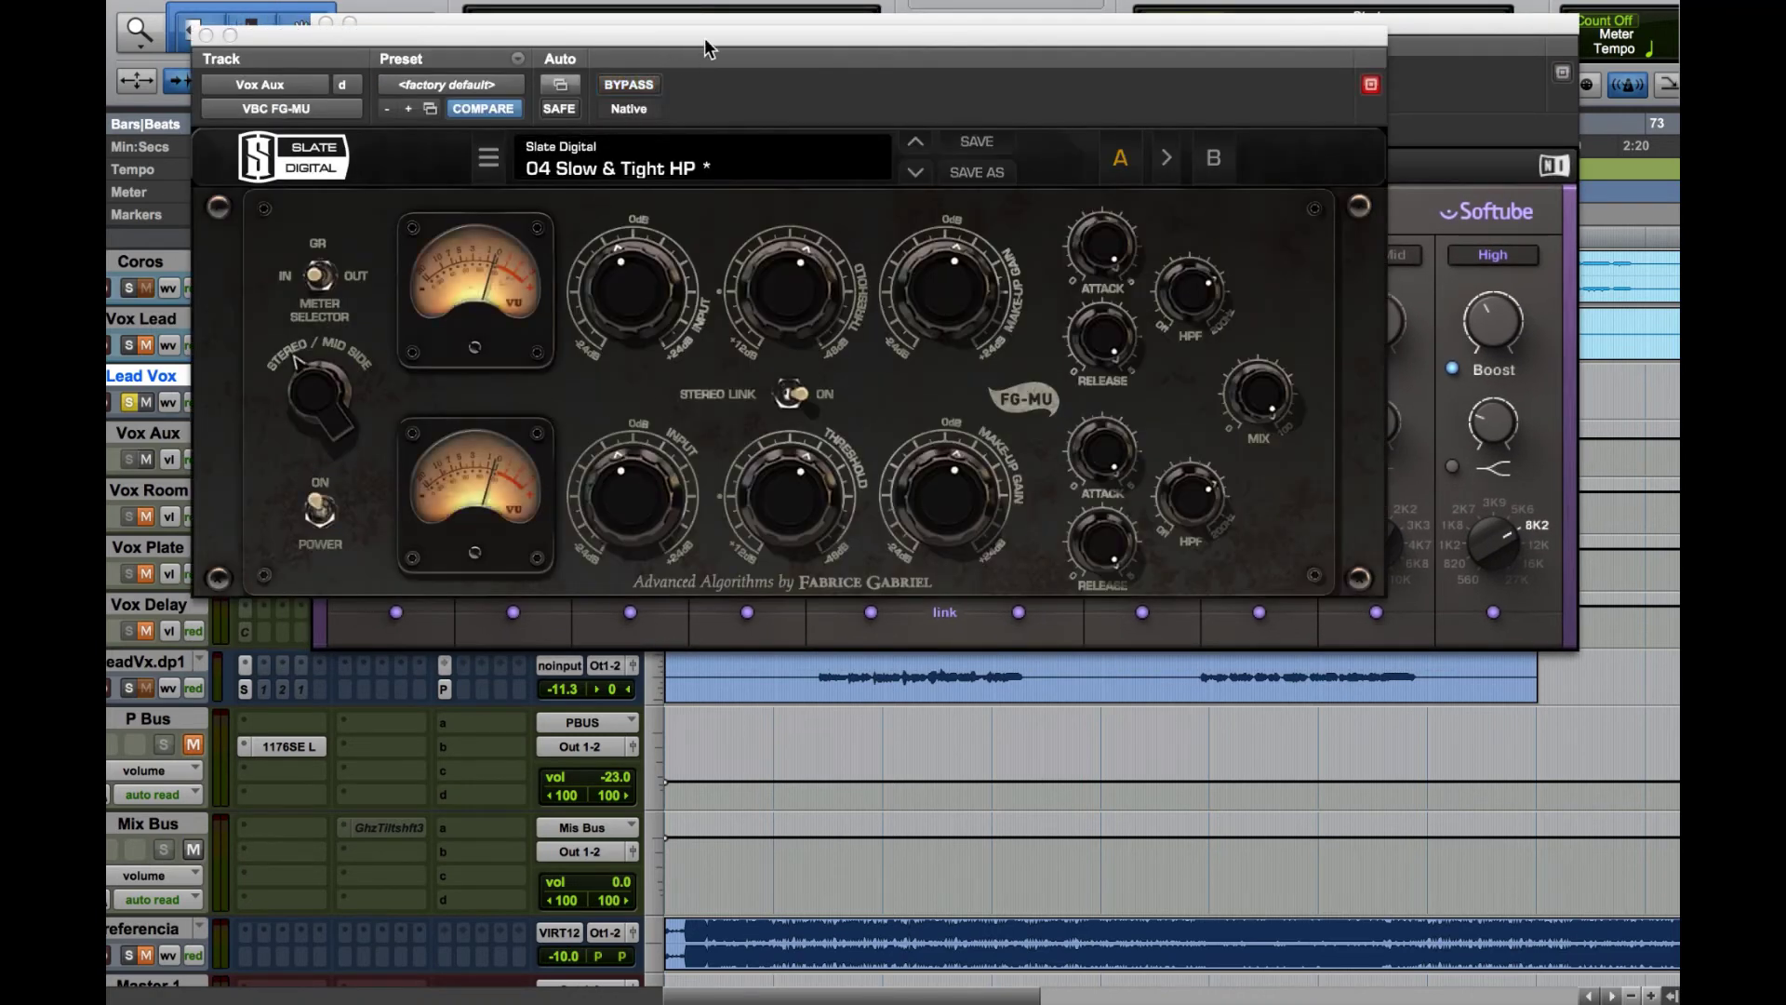
left_click_drag(718, 37, 846, 204)
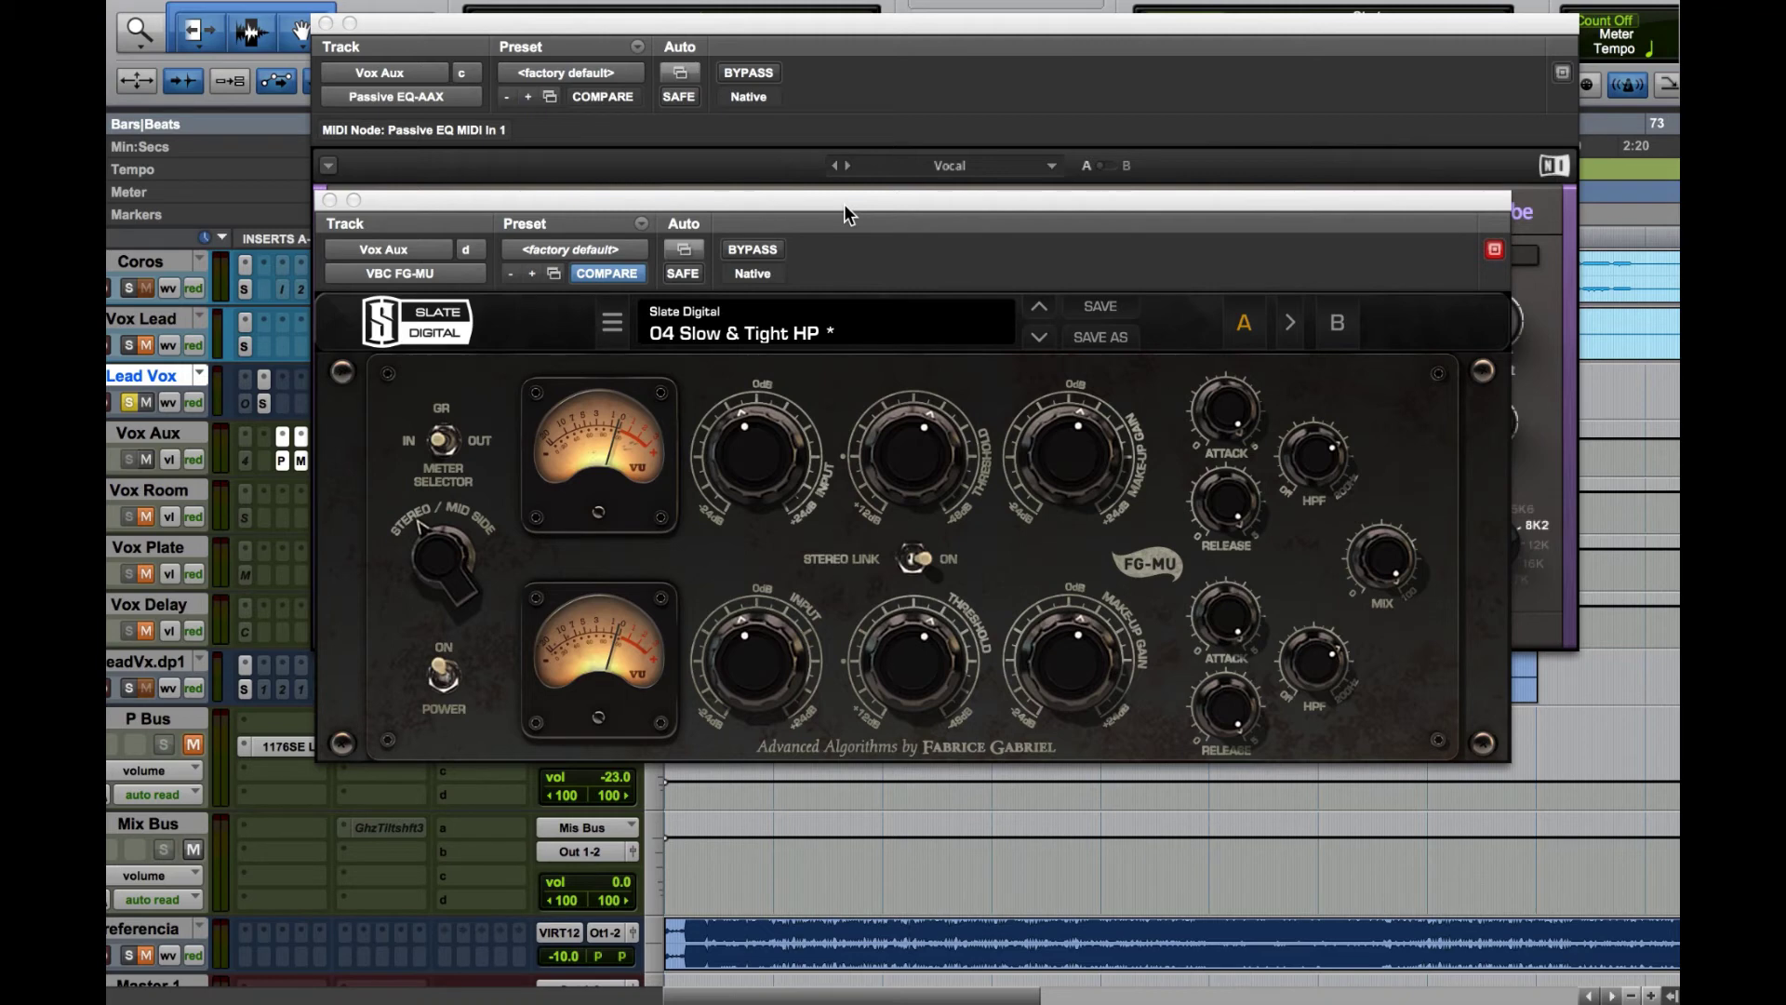
left_click_drag(794, 204, 800, 213)
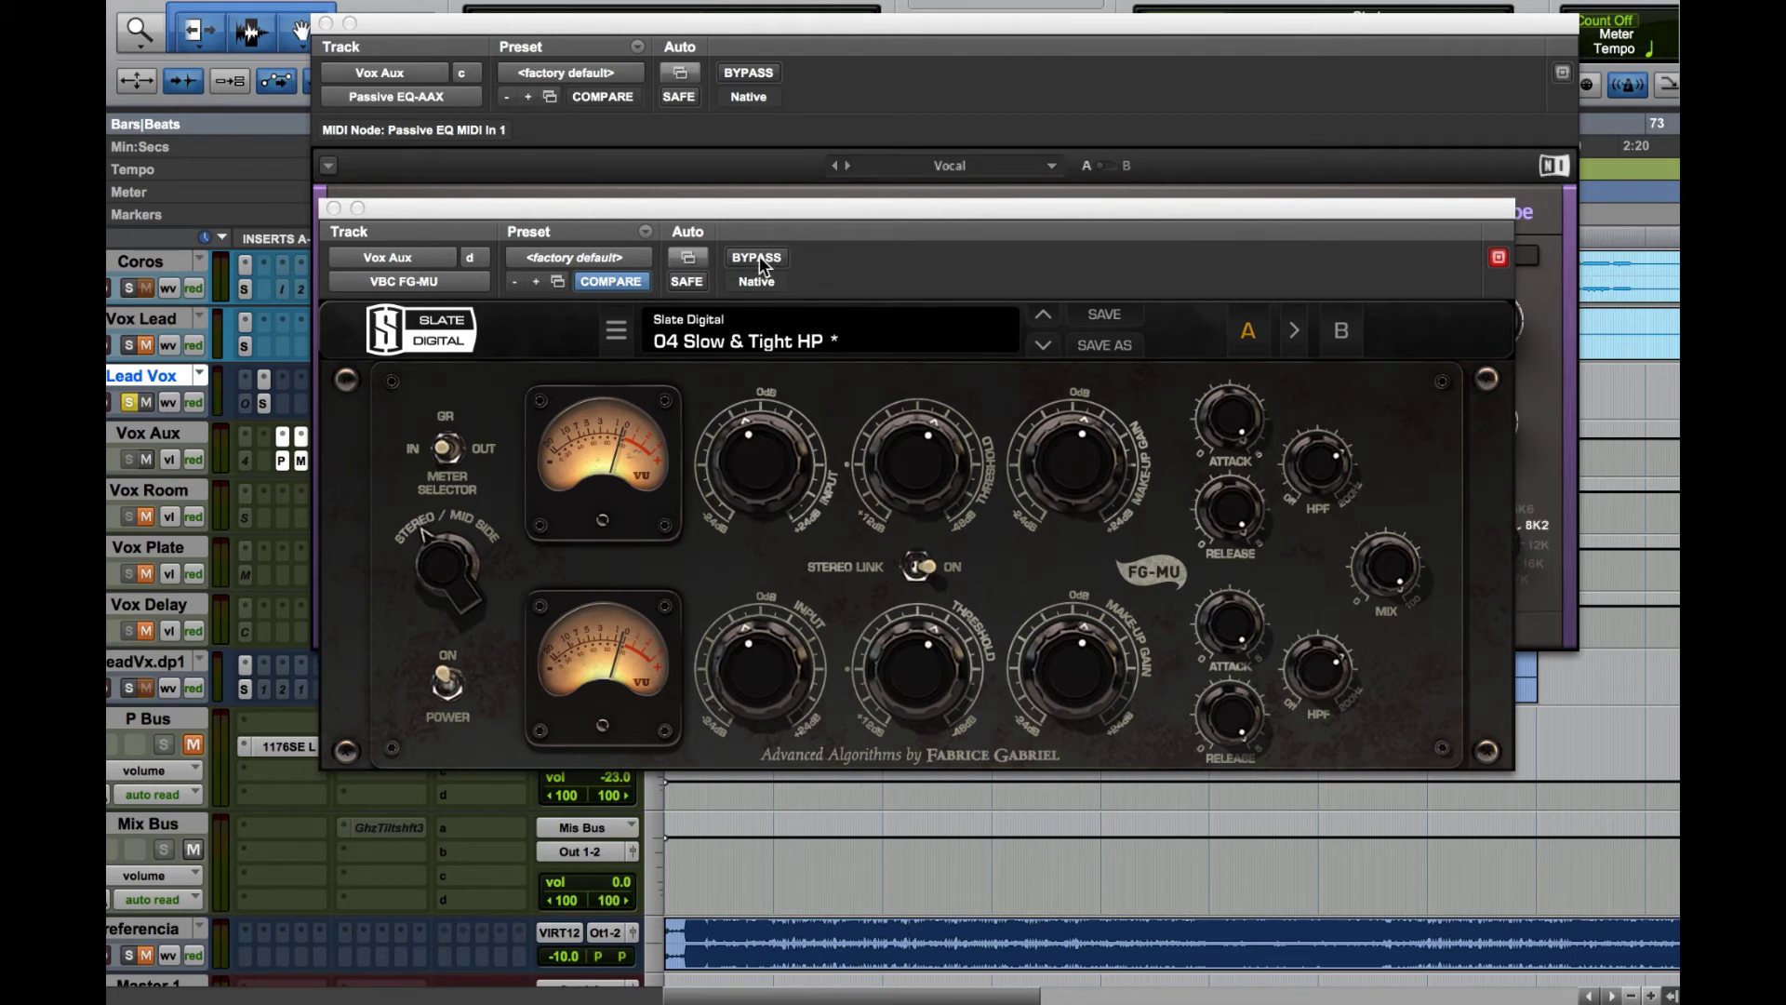
Play the soloed vocal and compare it with the Passive EQ and VBC FG-MU both bypassed and active
left_click(286, 467, "shift+super")
key("space")
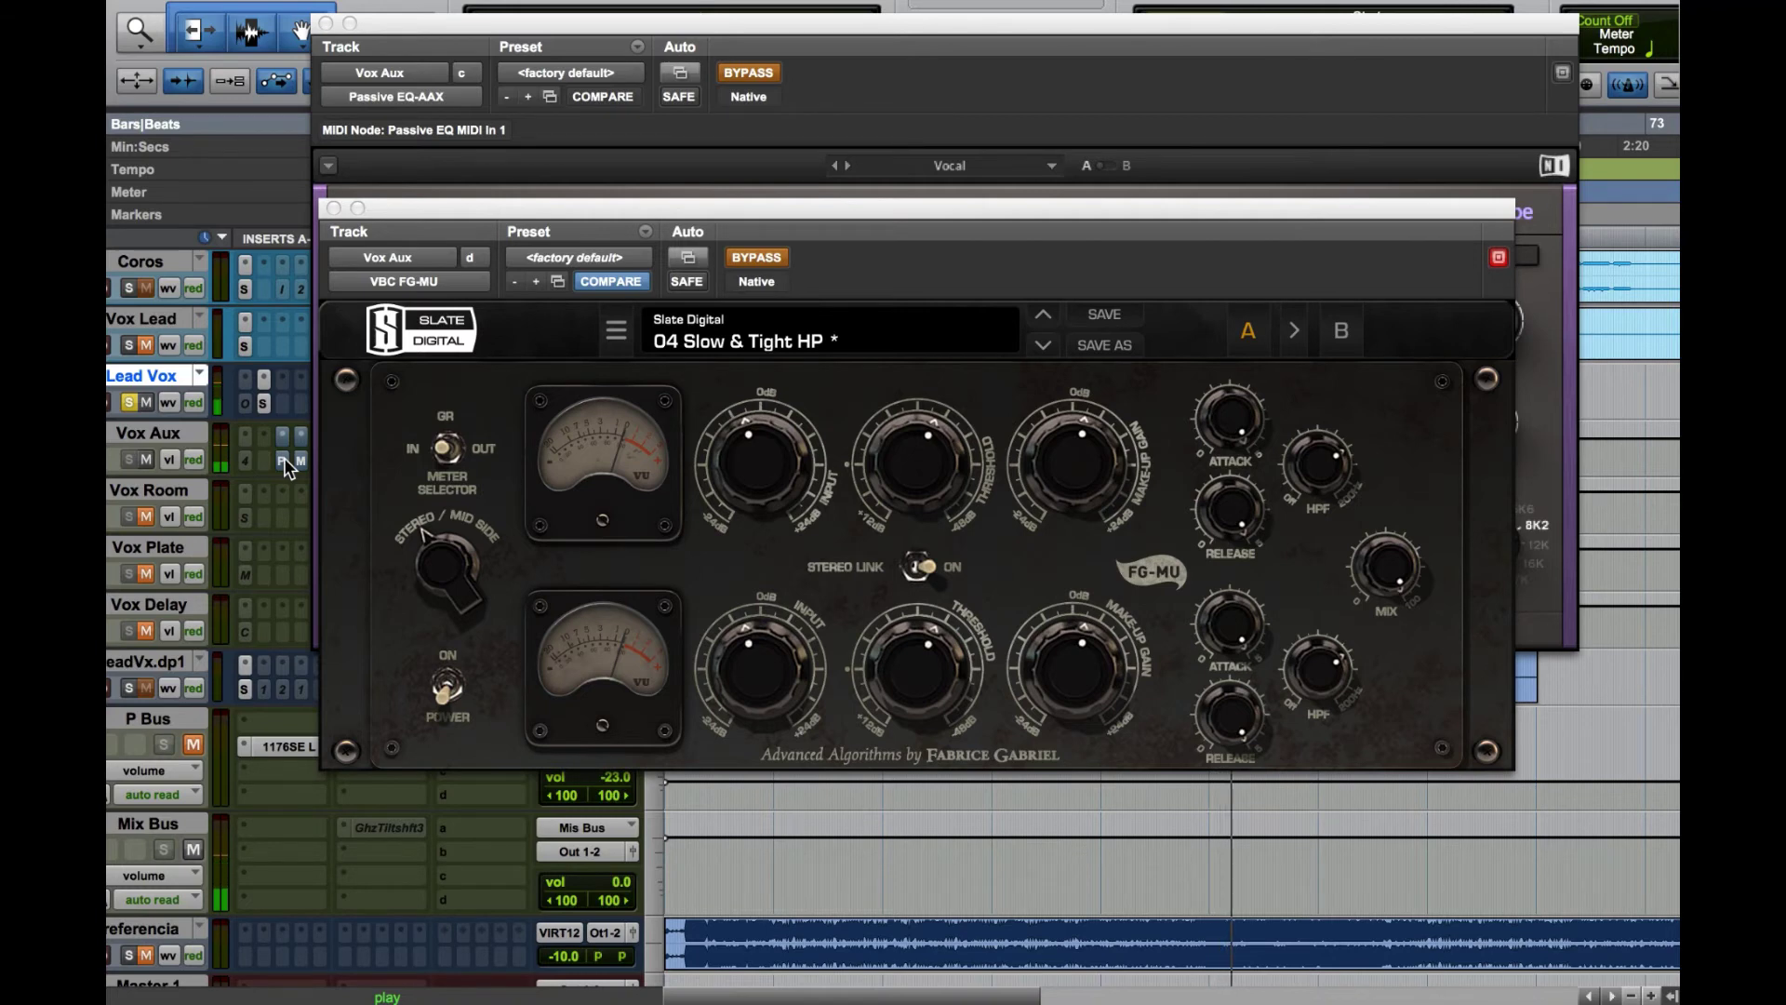
left_click(282, 457, "shift+super")
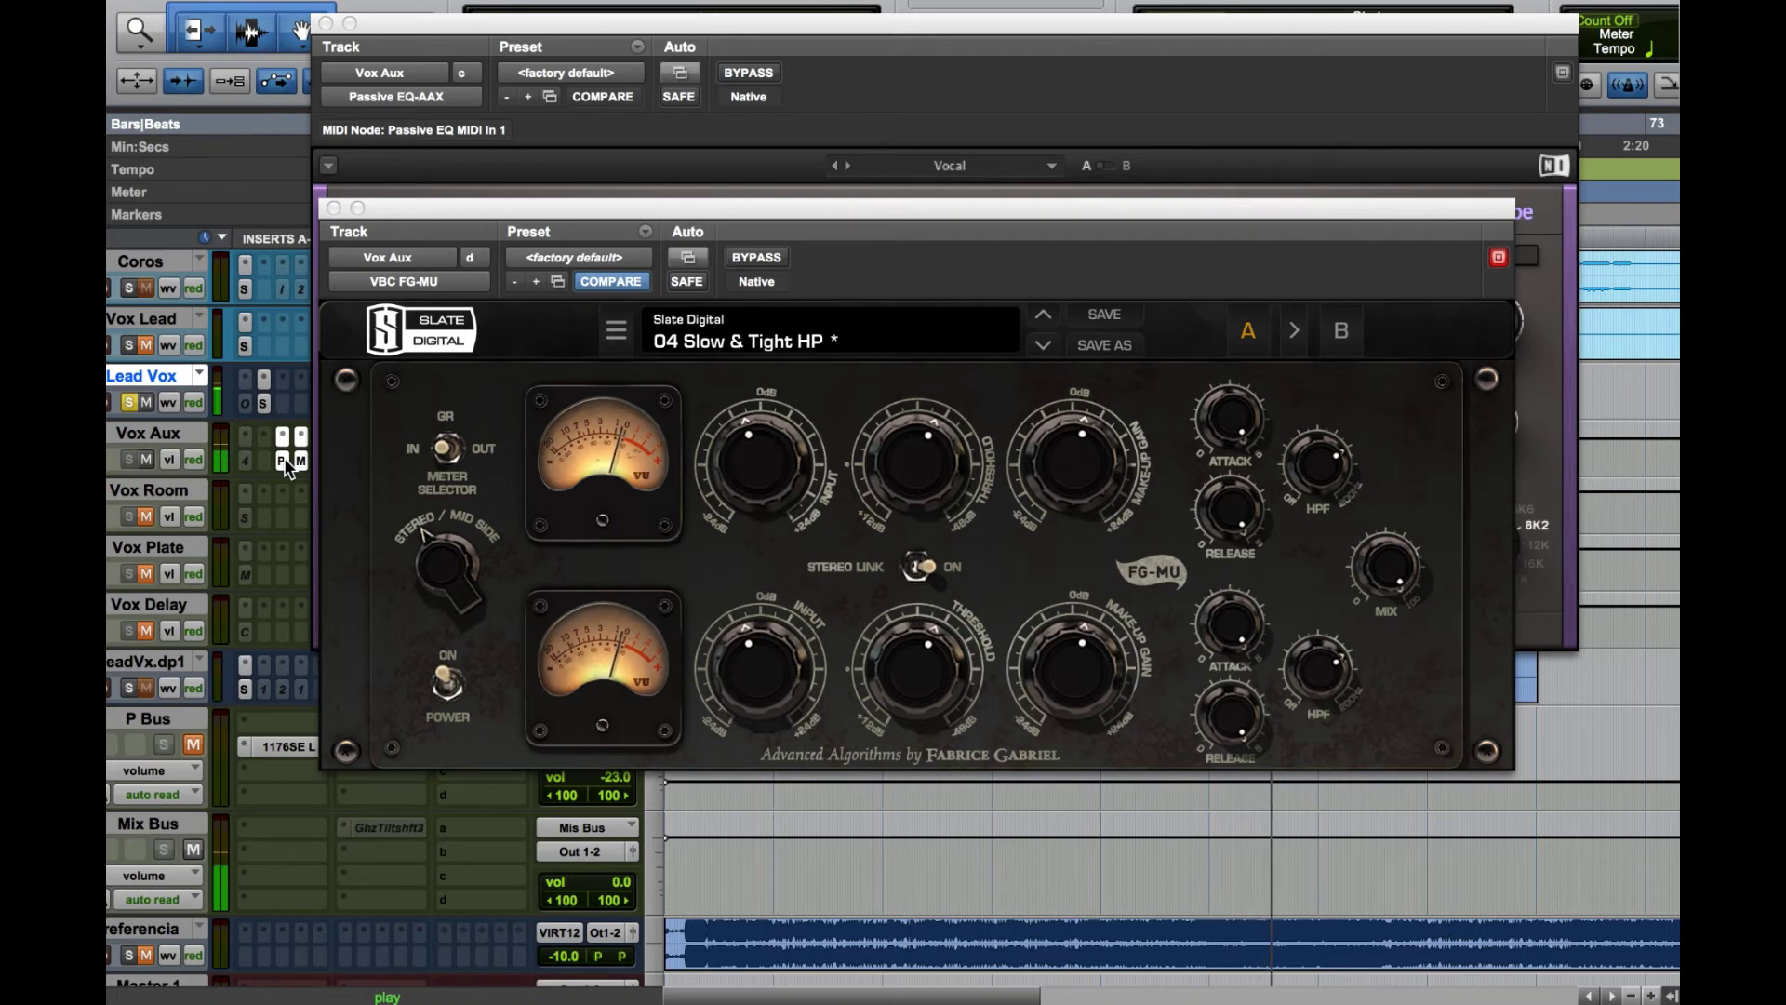
Compare the soloed vocal once more with both Vox Aux inserts bypassed and active, stop playback and unsolo Lead Vox
left_click(283, 459, "super")
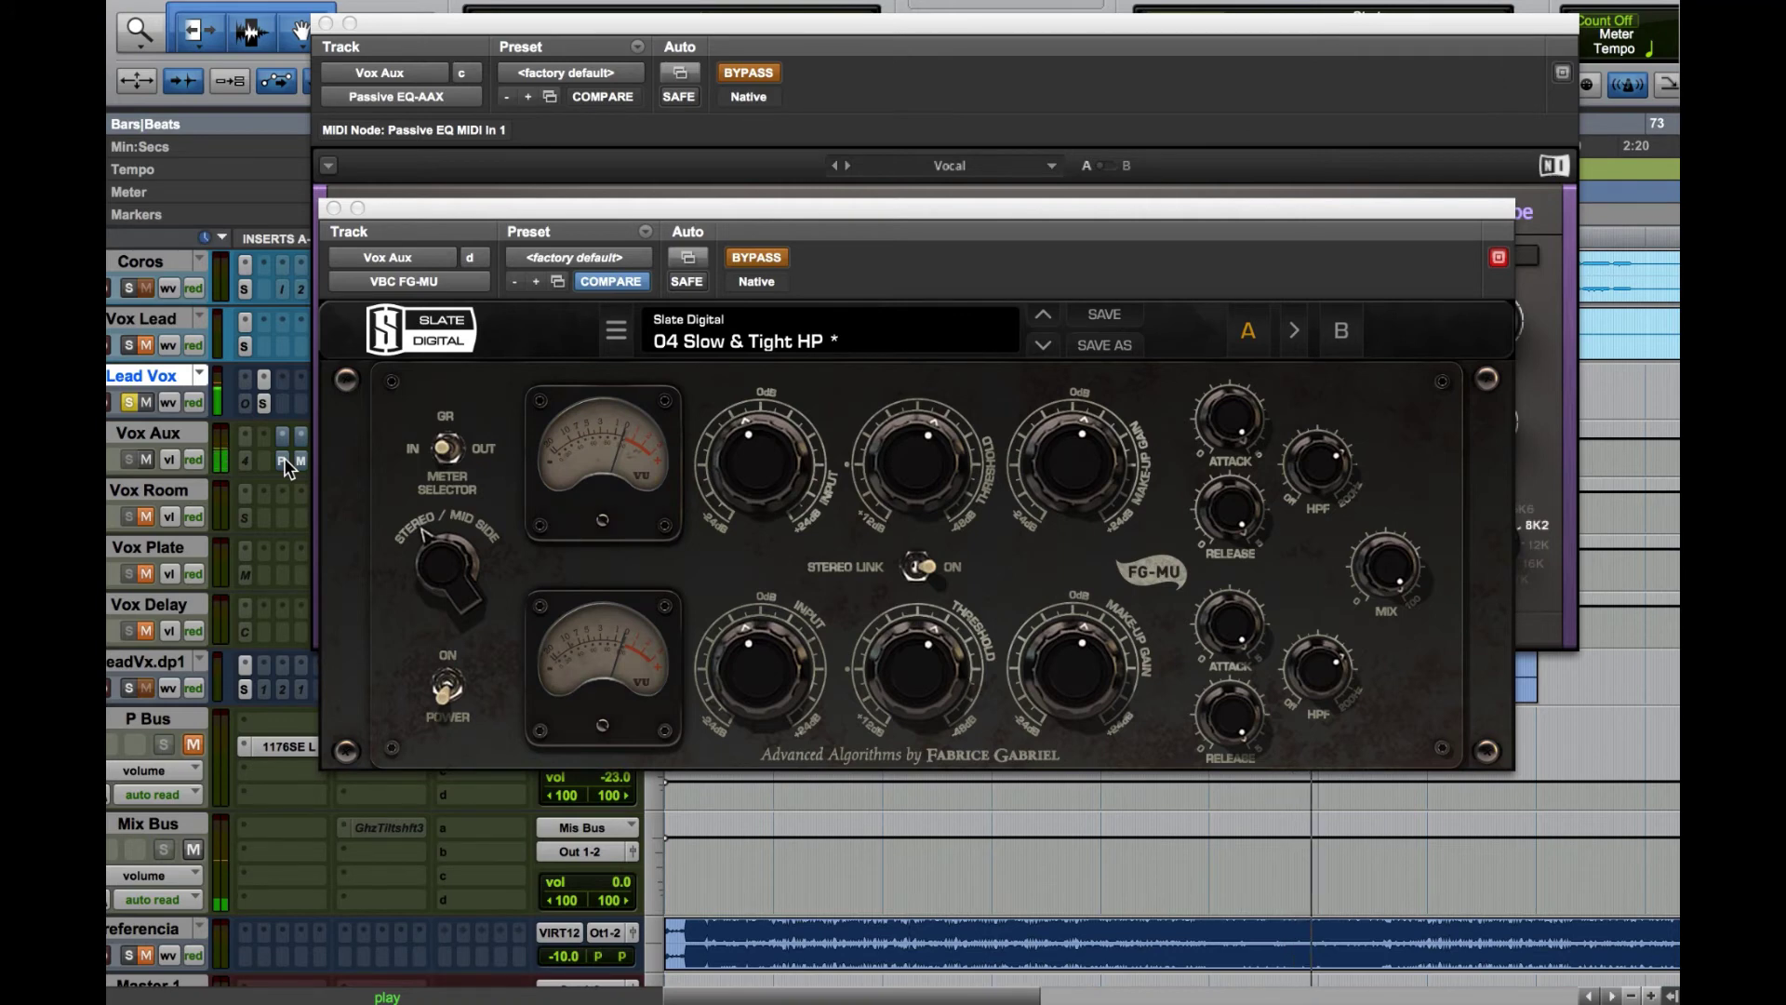
left_click(282, 459, "super")
key("space")
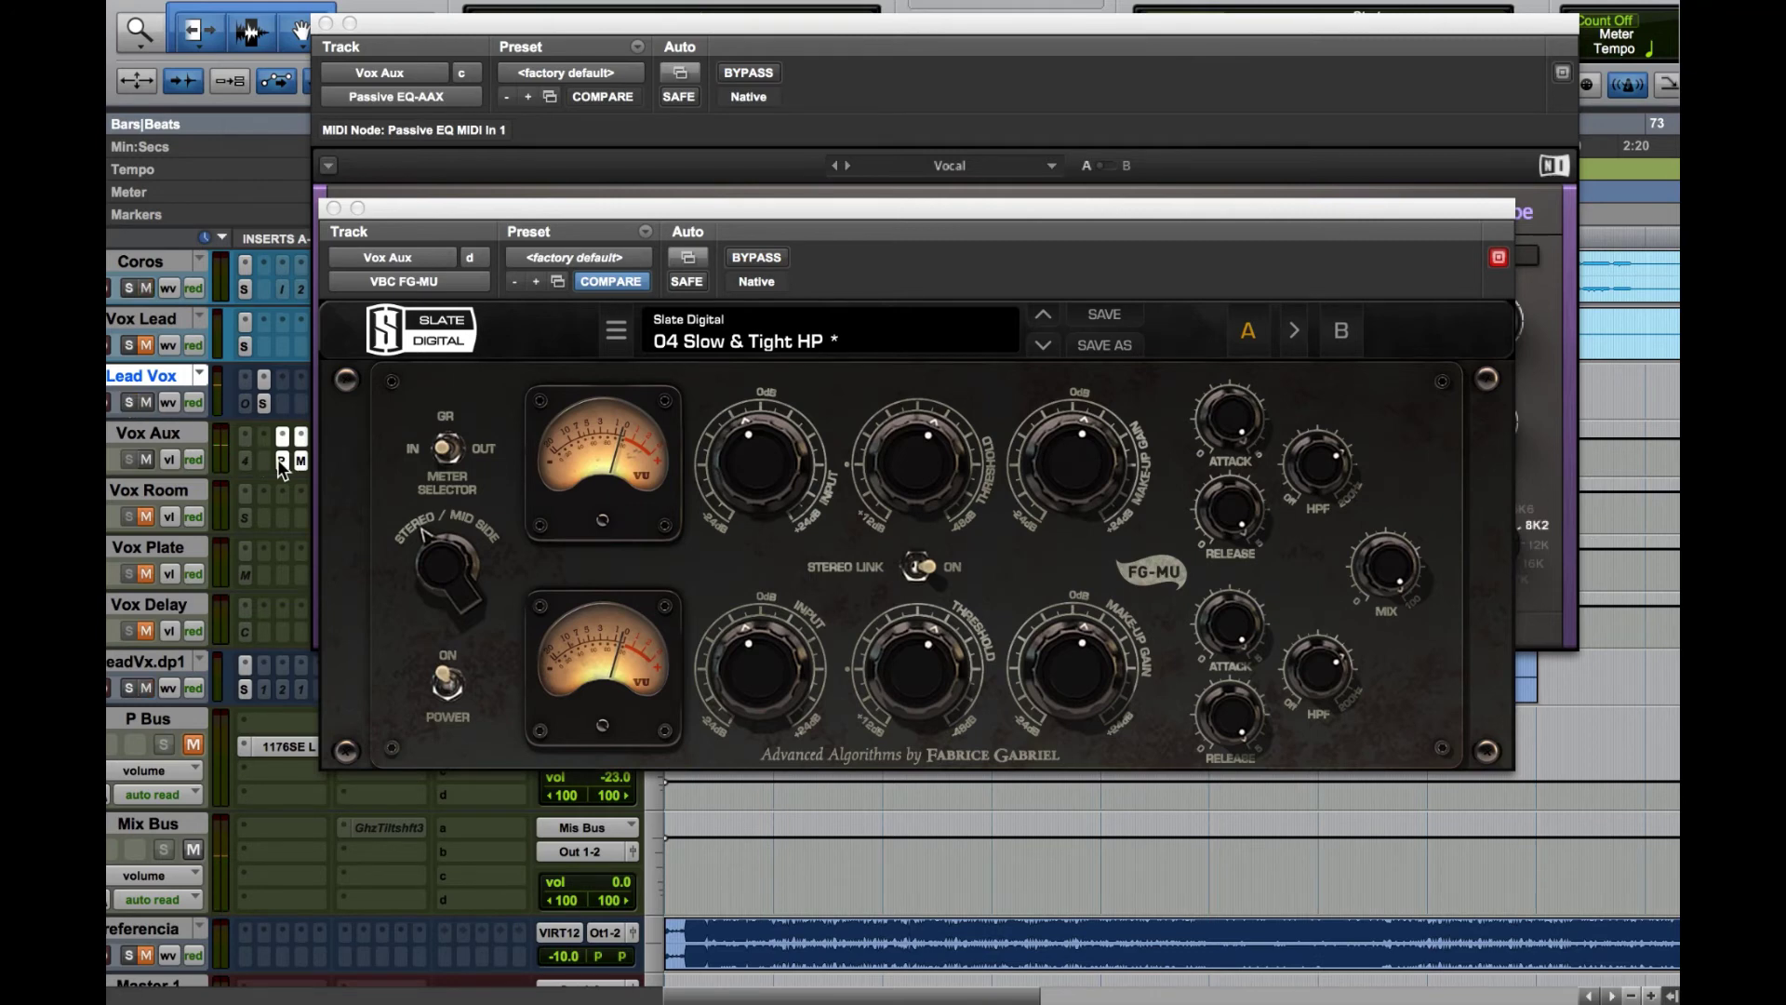
Play the full mix and compare the vocal with the Passive EQ and VBC FG-MU both bypassed and active
left_click(281, 460, "super")
key("space")
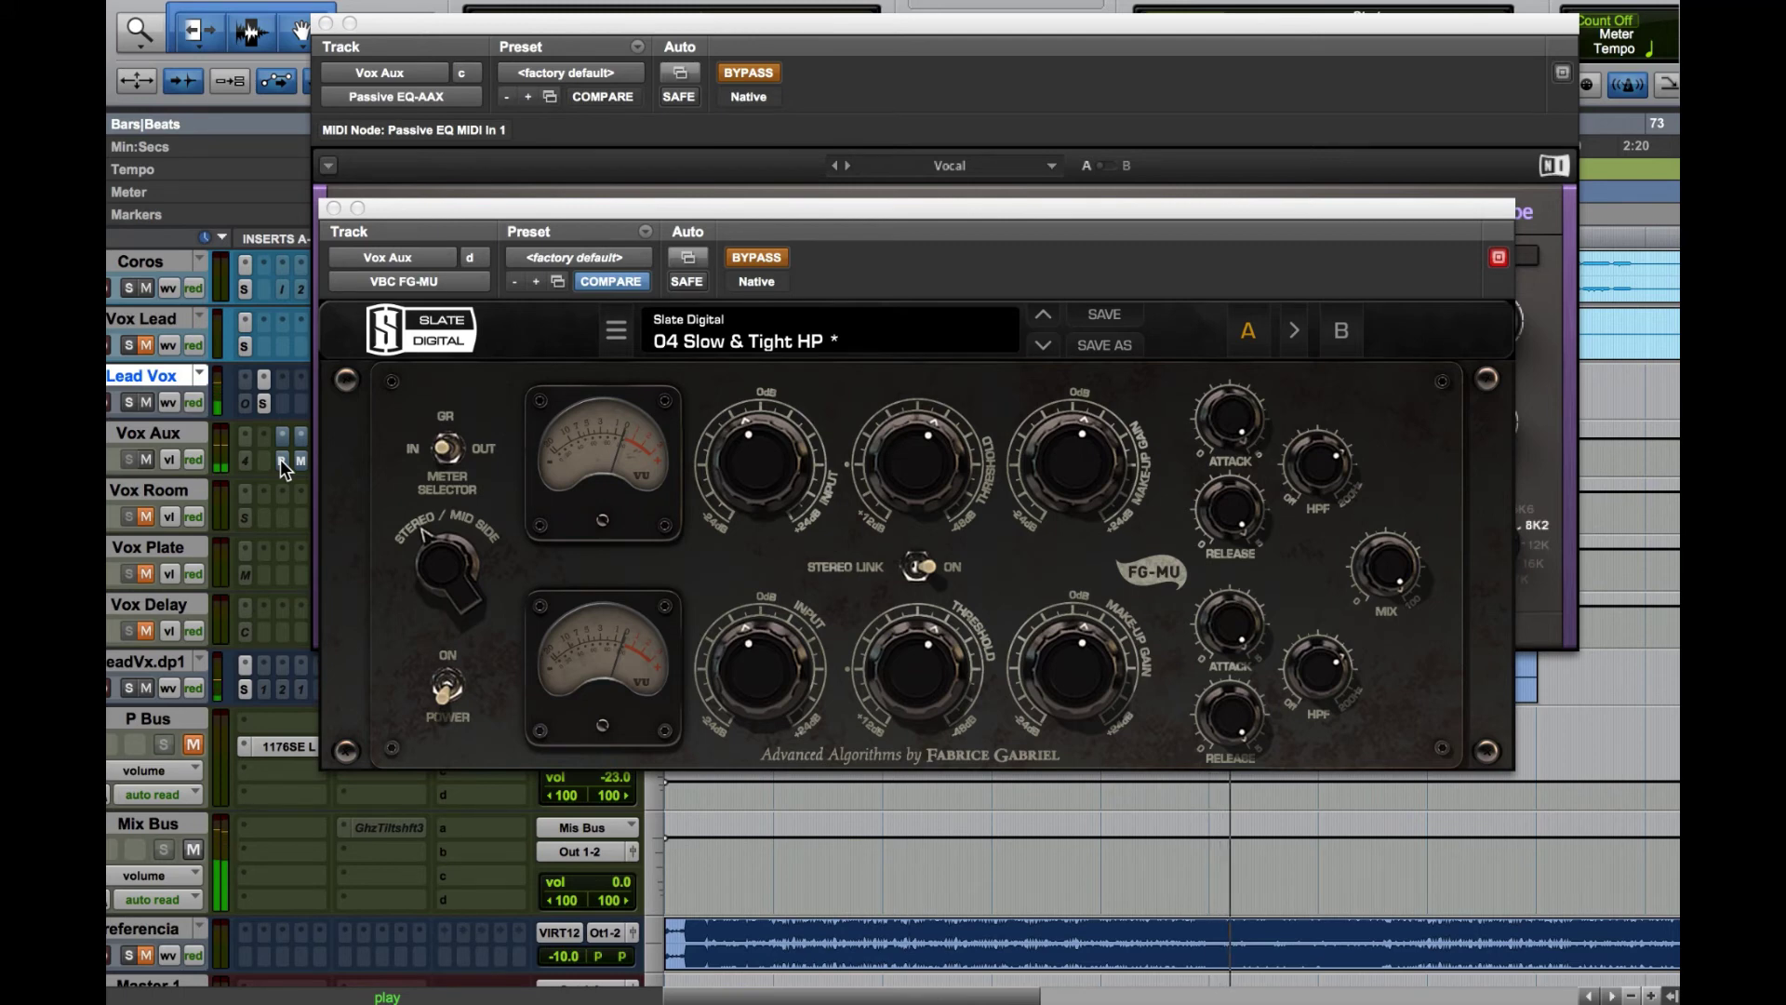
left_click(281, 460, "super")
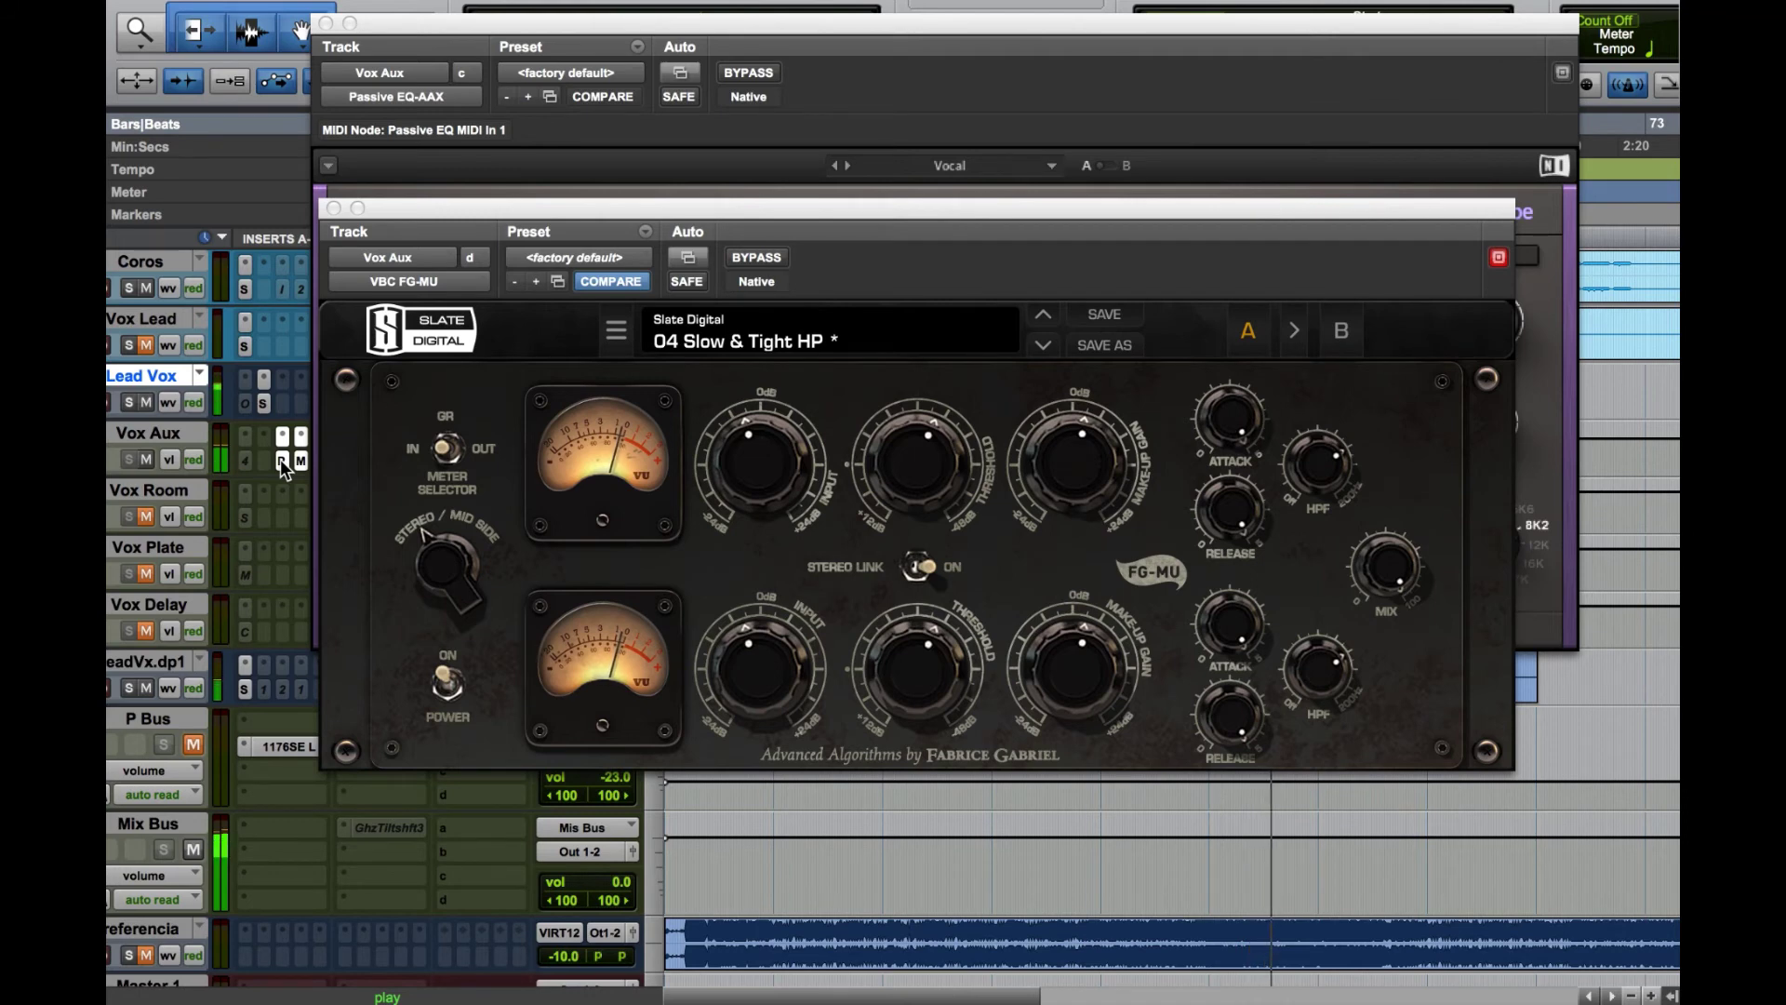
left_click(281, 460, "super")
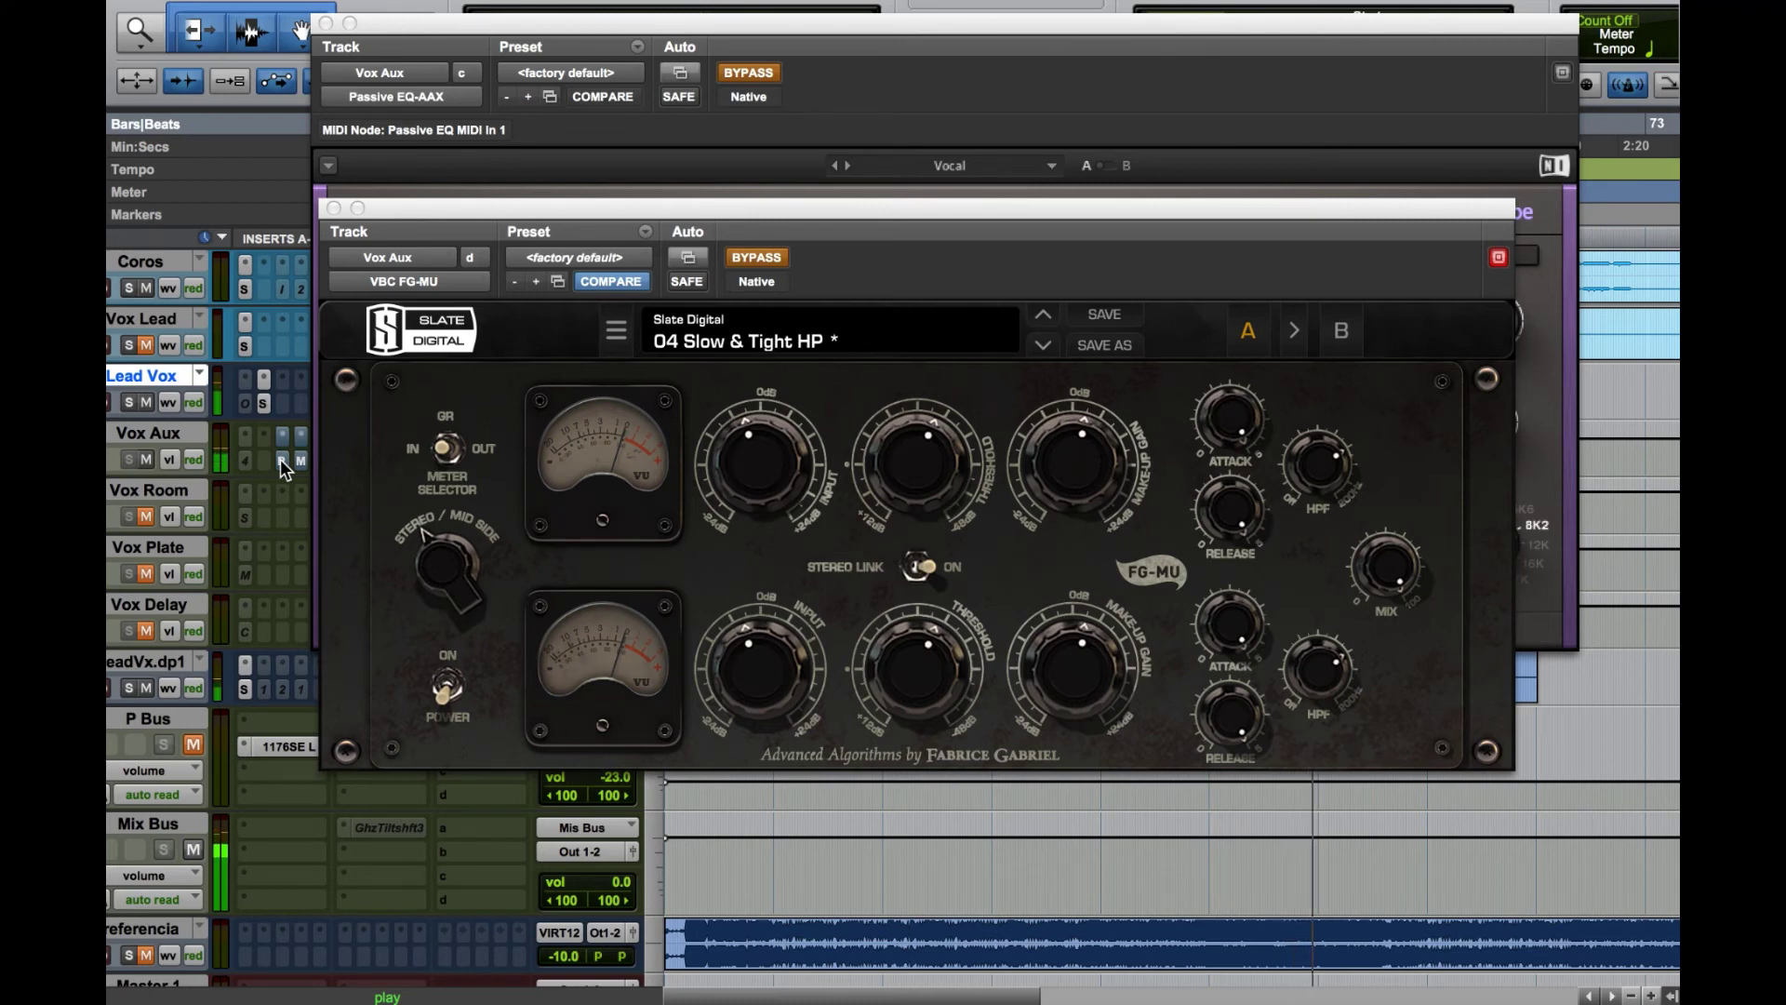
left_click(281, 459, "super")
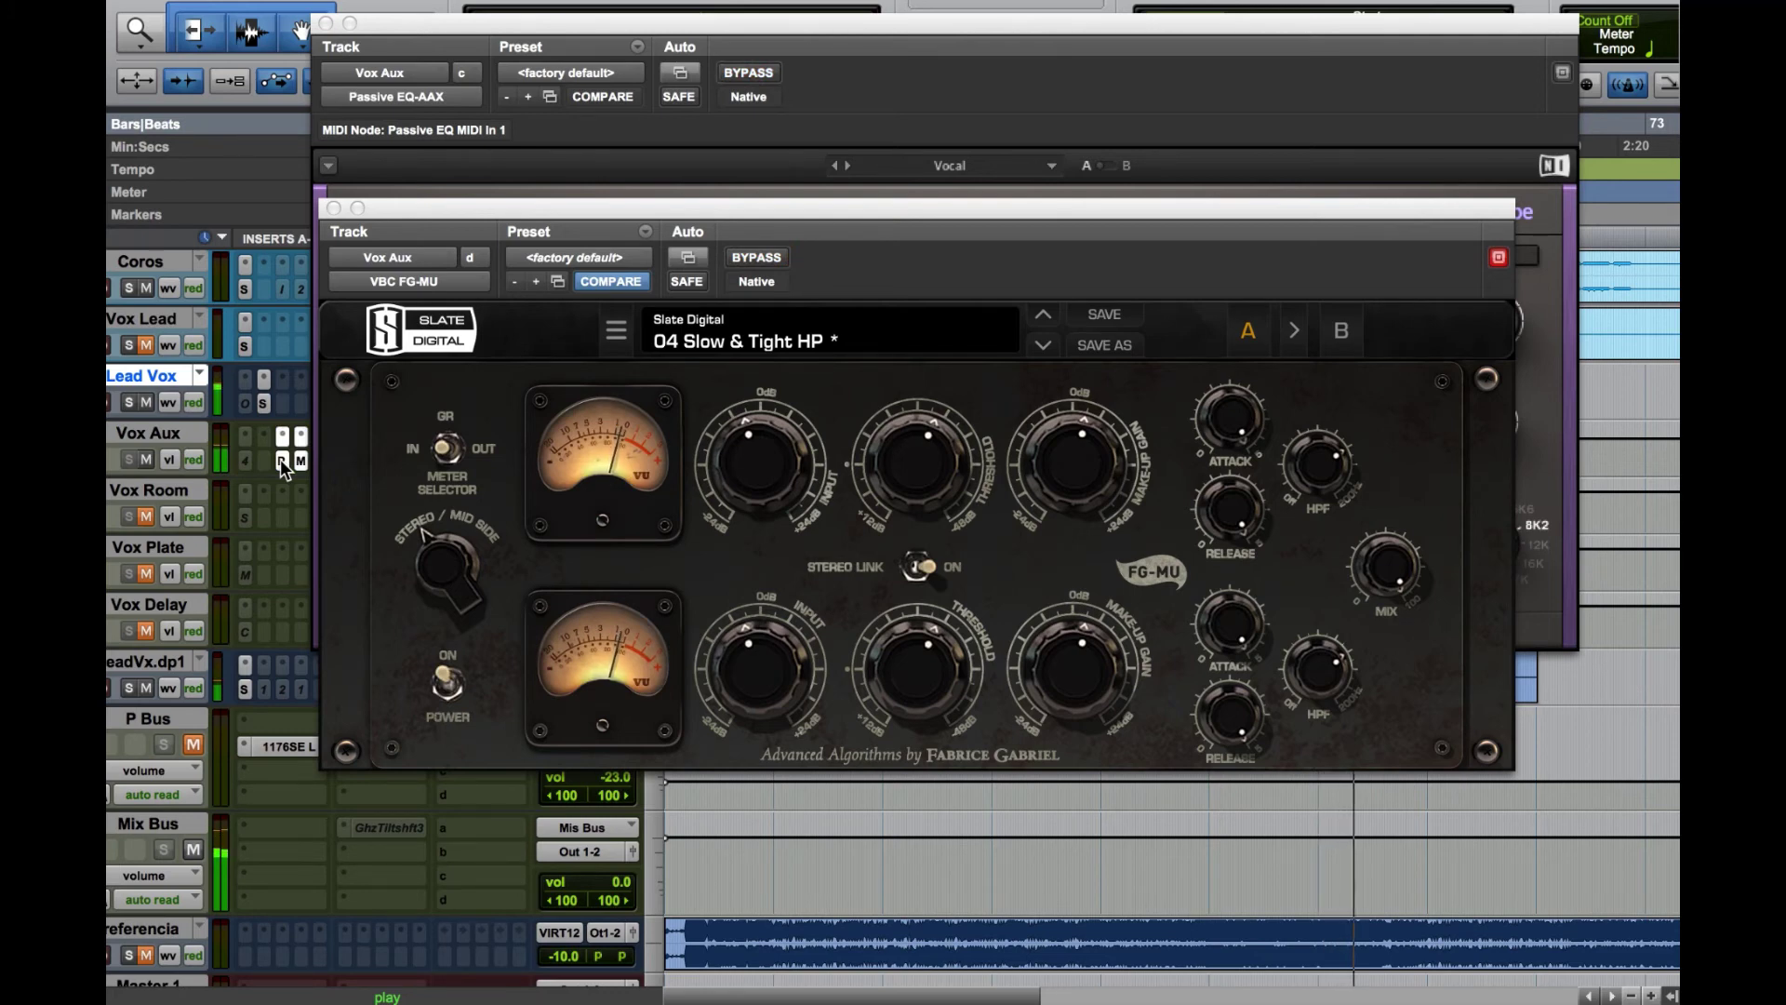
left_click(281, 459, "super")
key("space")
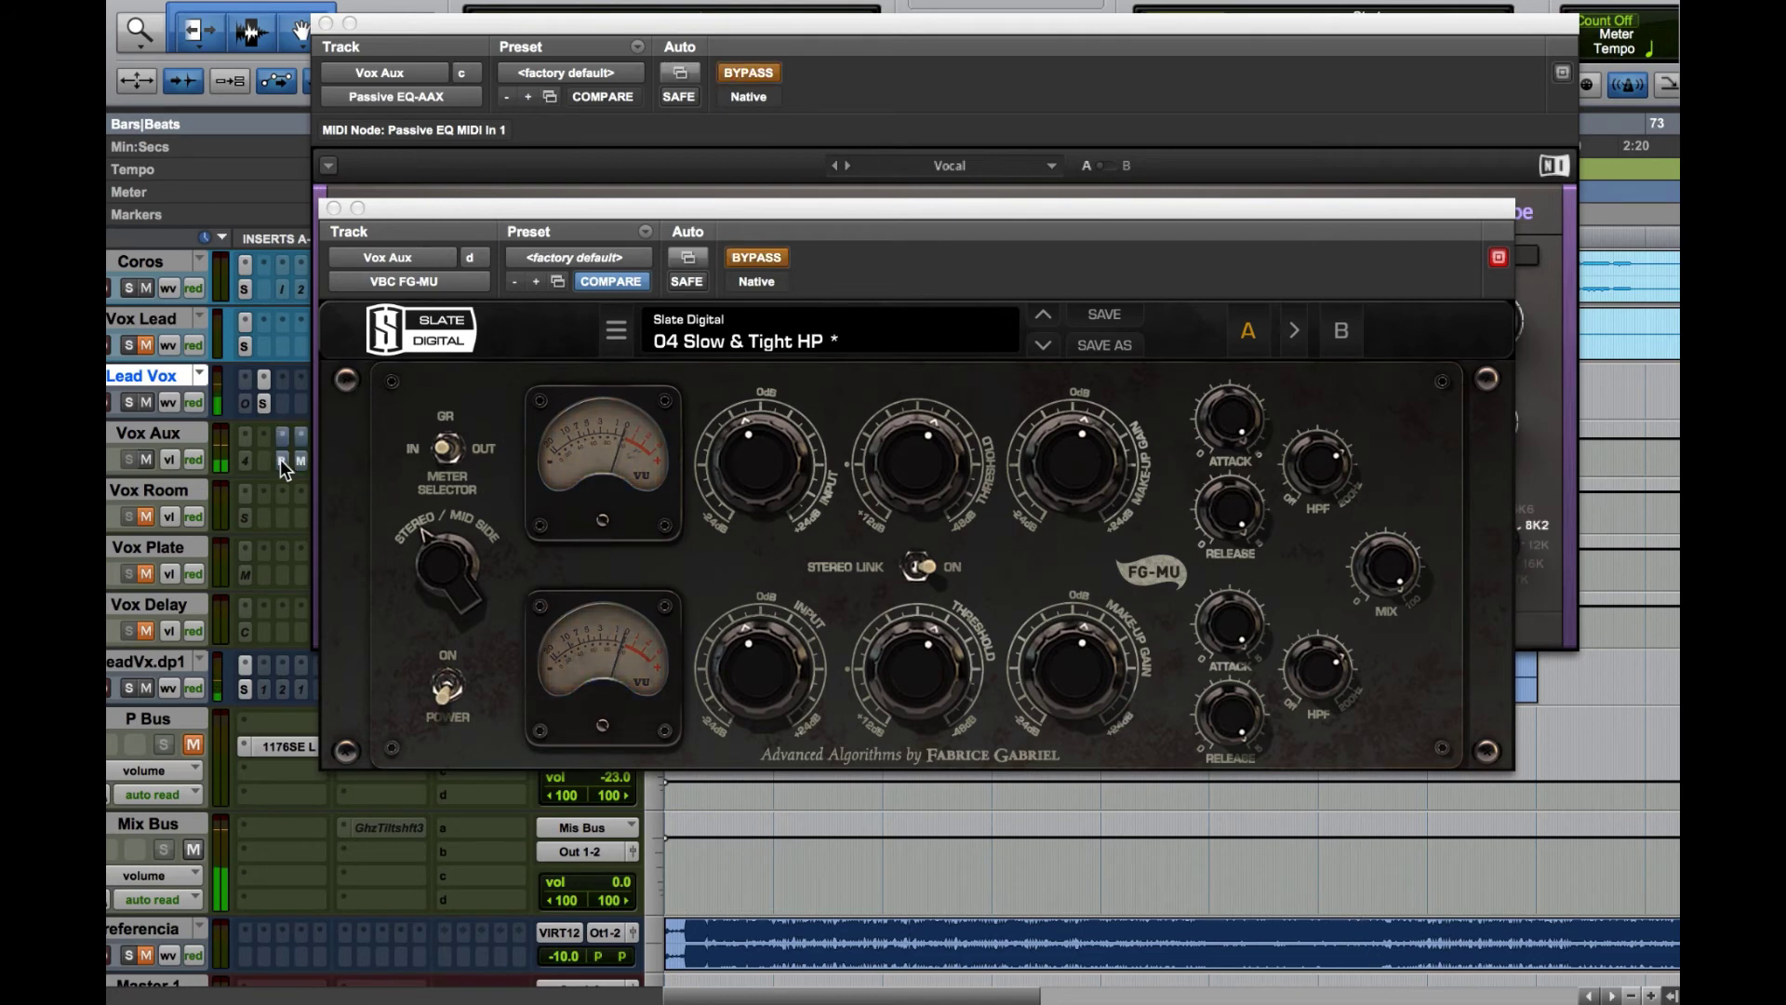
key("space")
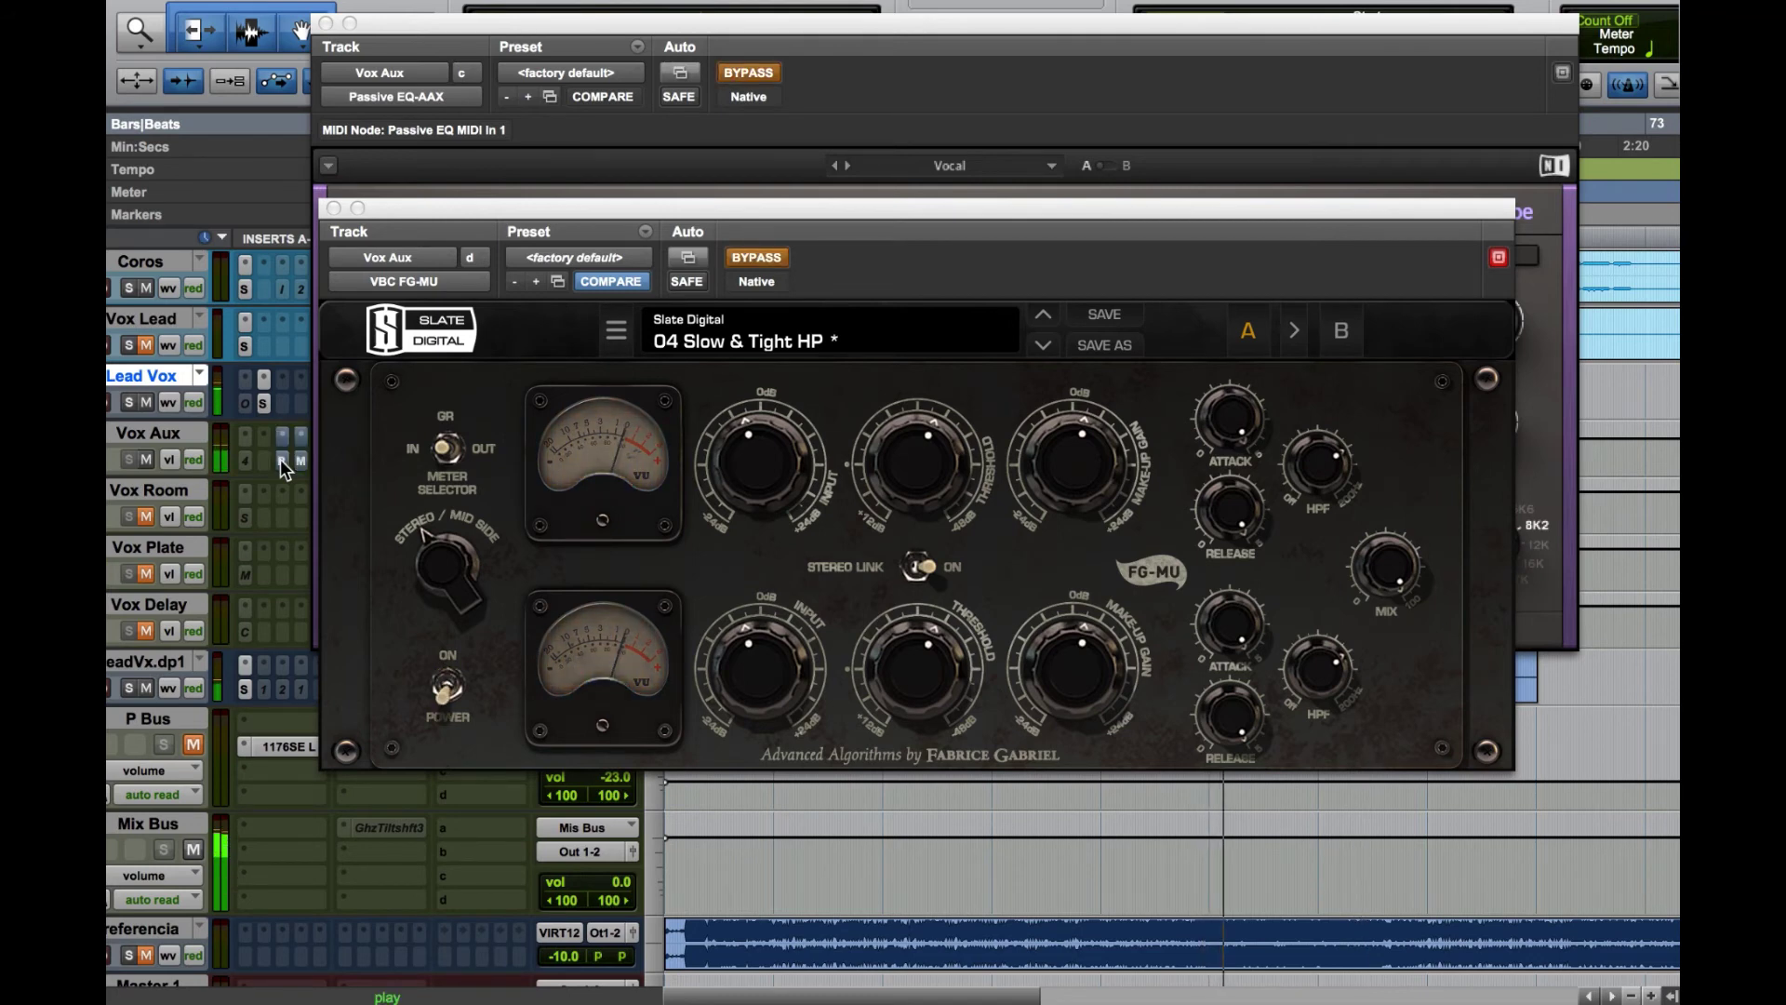
left_click(281, 460)
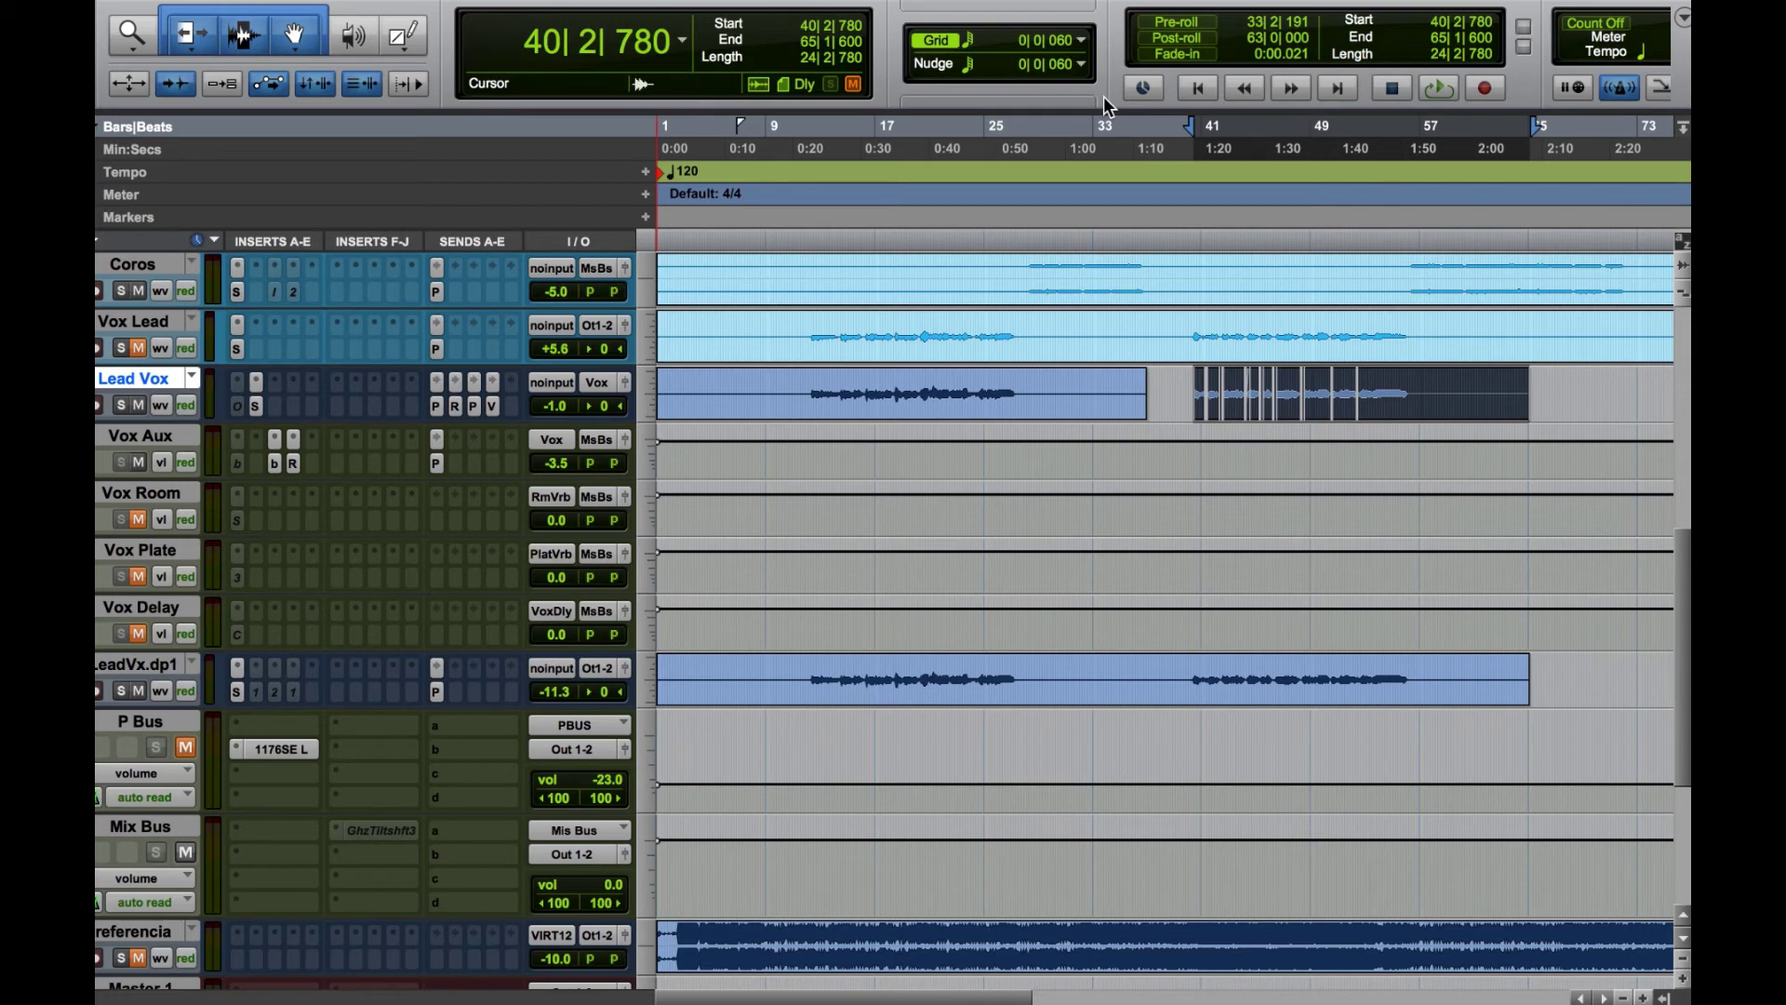
Open the bx_console SSL 4000 G insert on Vox Aux, keep its window open and open the VBC FG-Red compressor over it
left_click(276, 467)
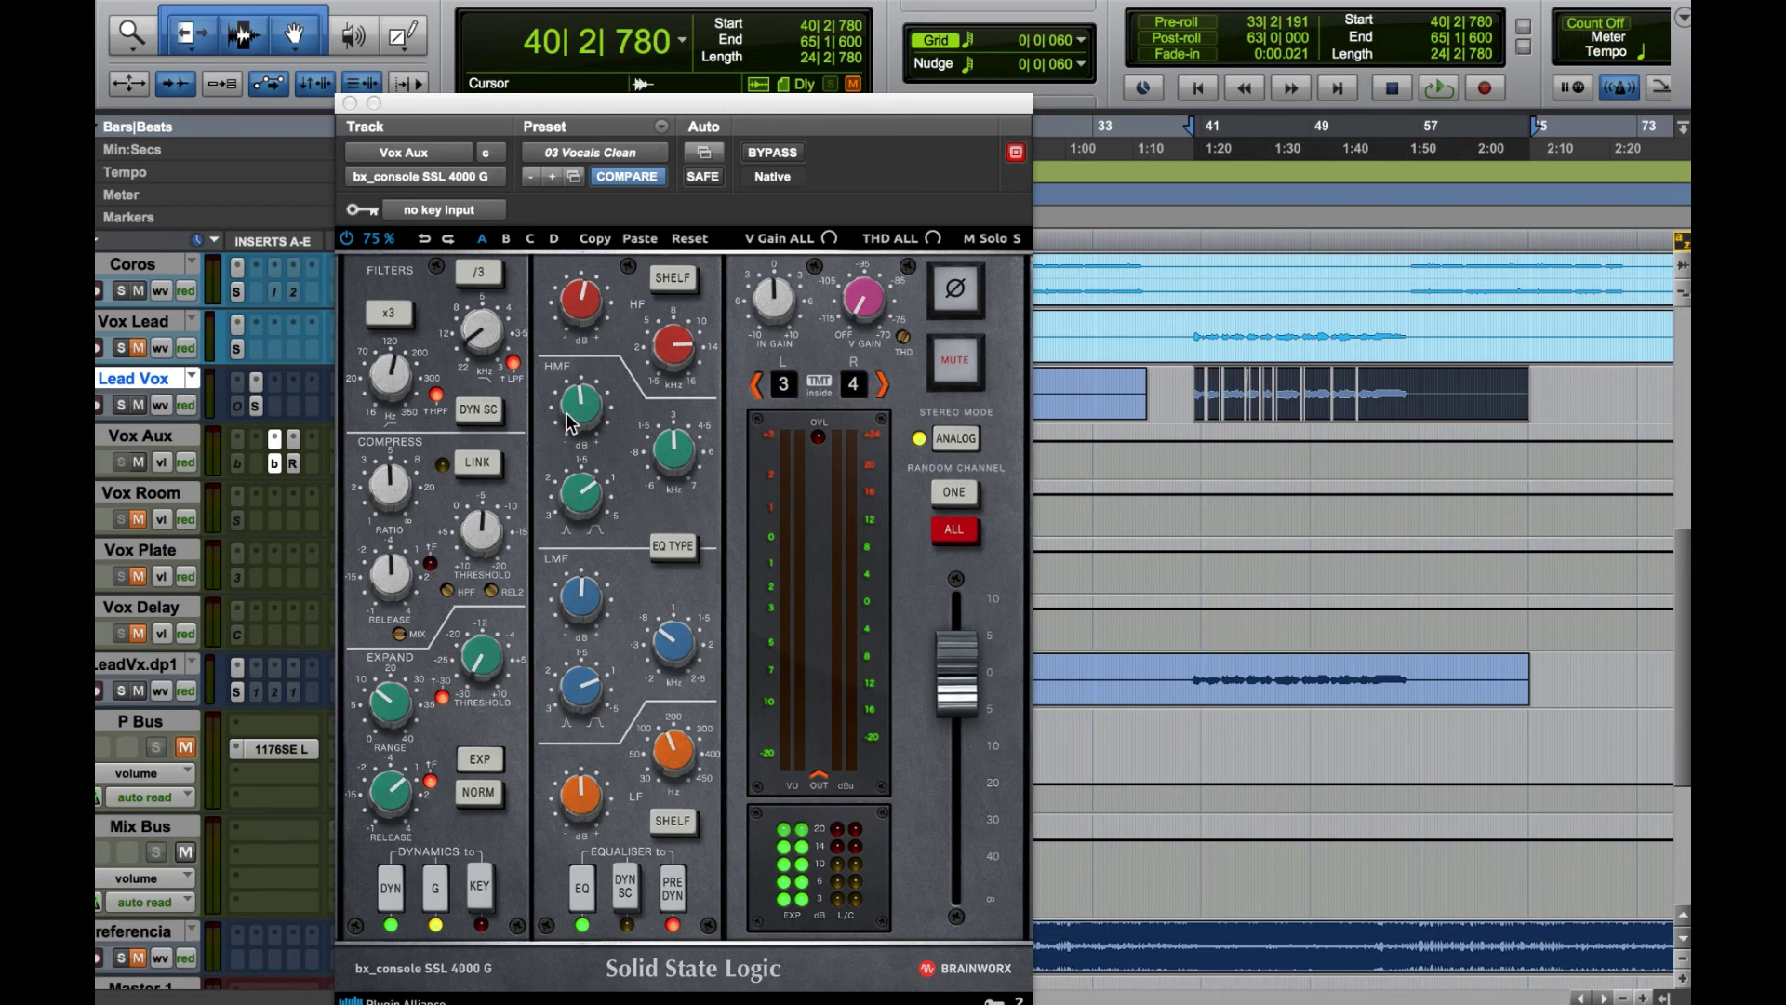
left_click(393, 374)
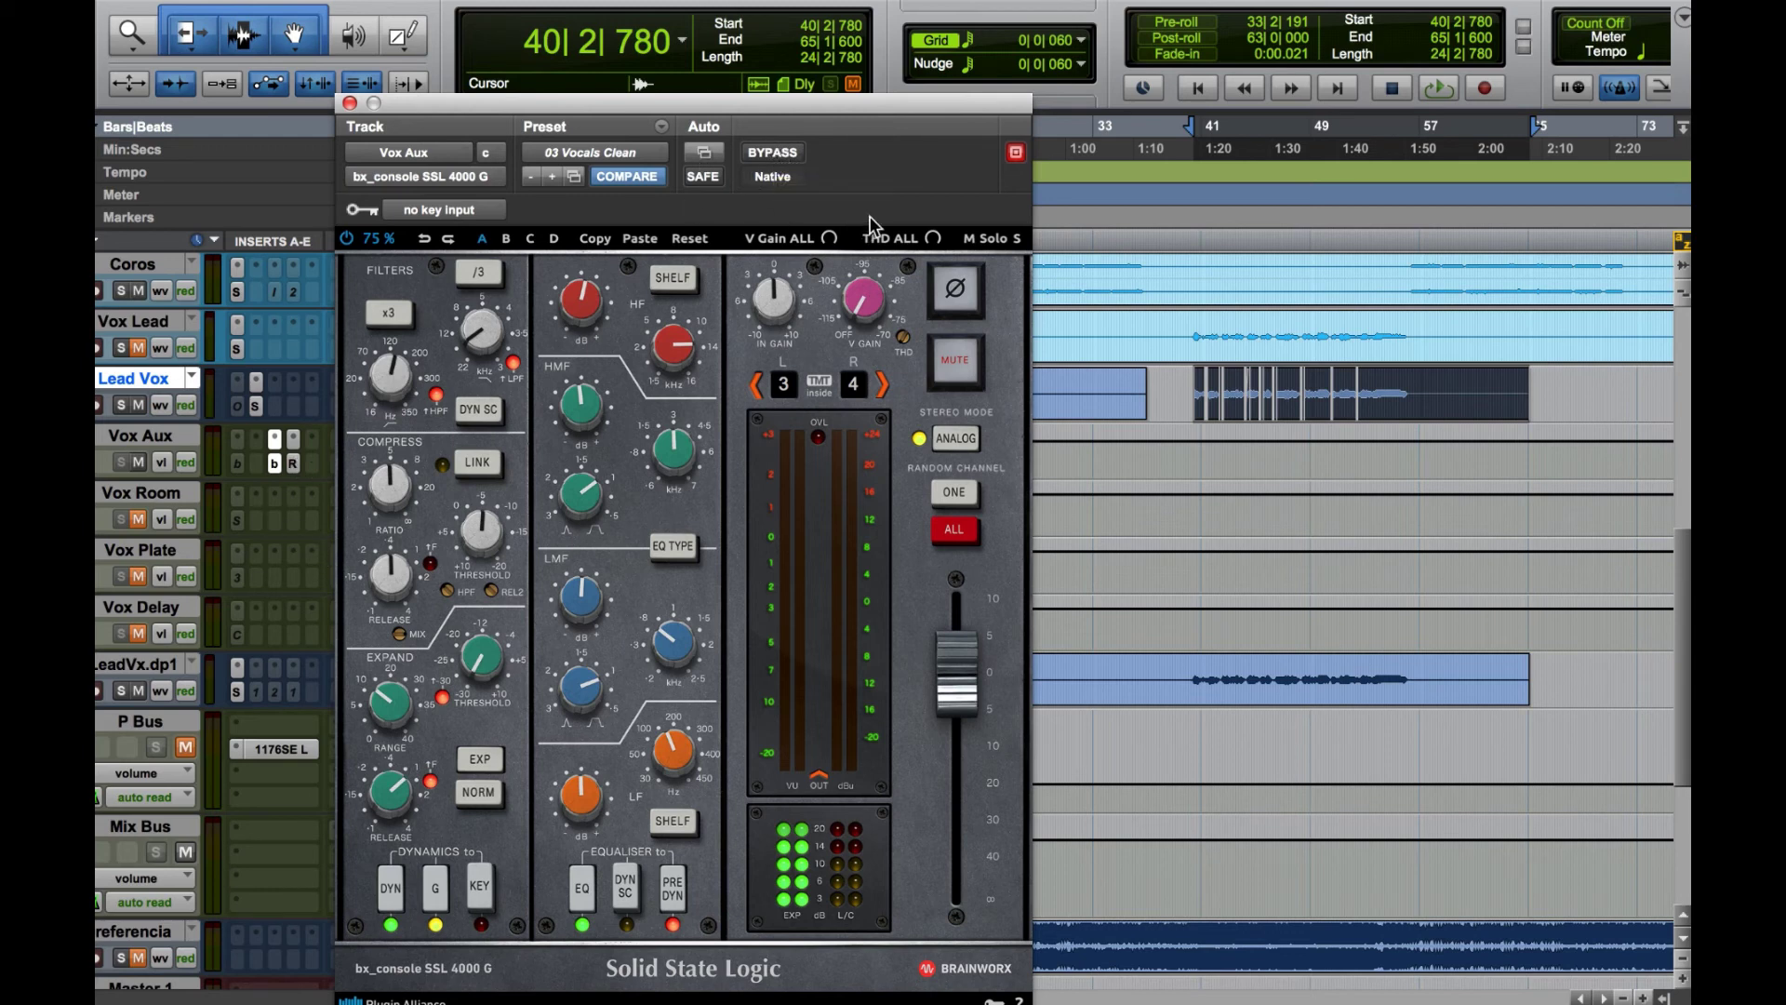
left_click(1015, 151)
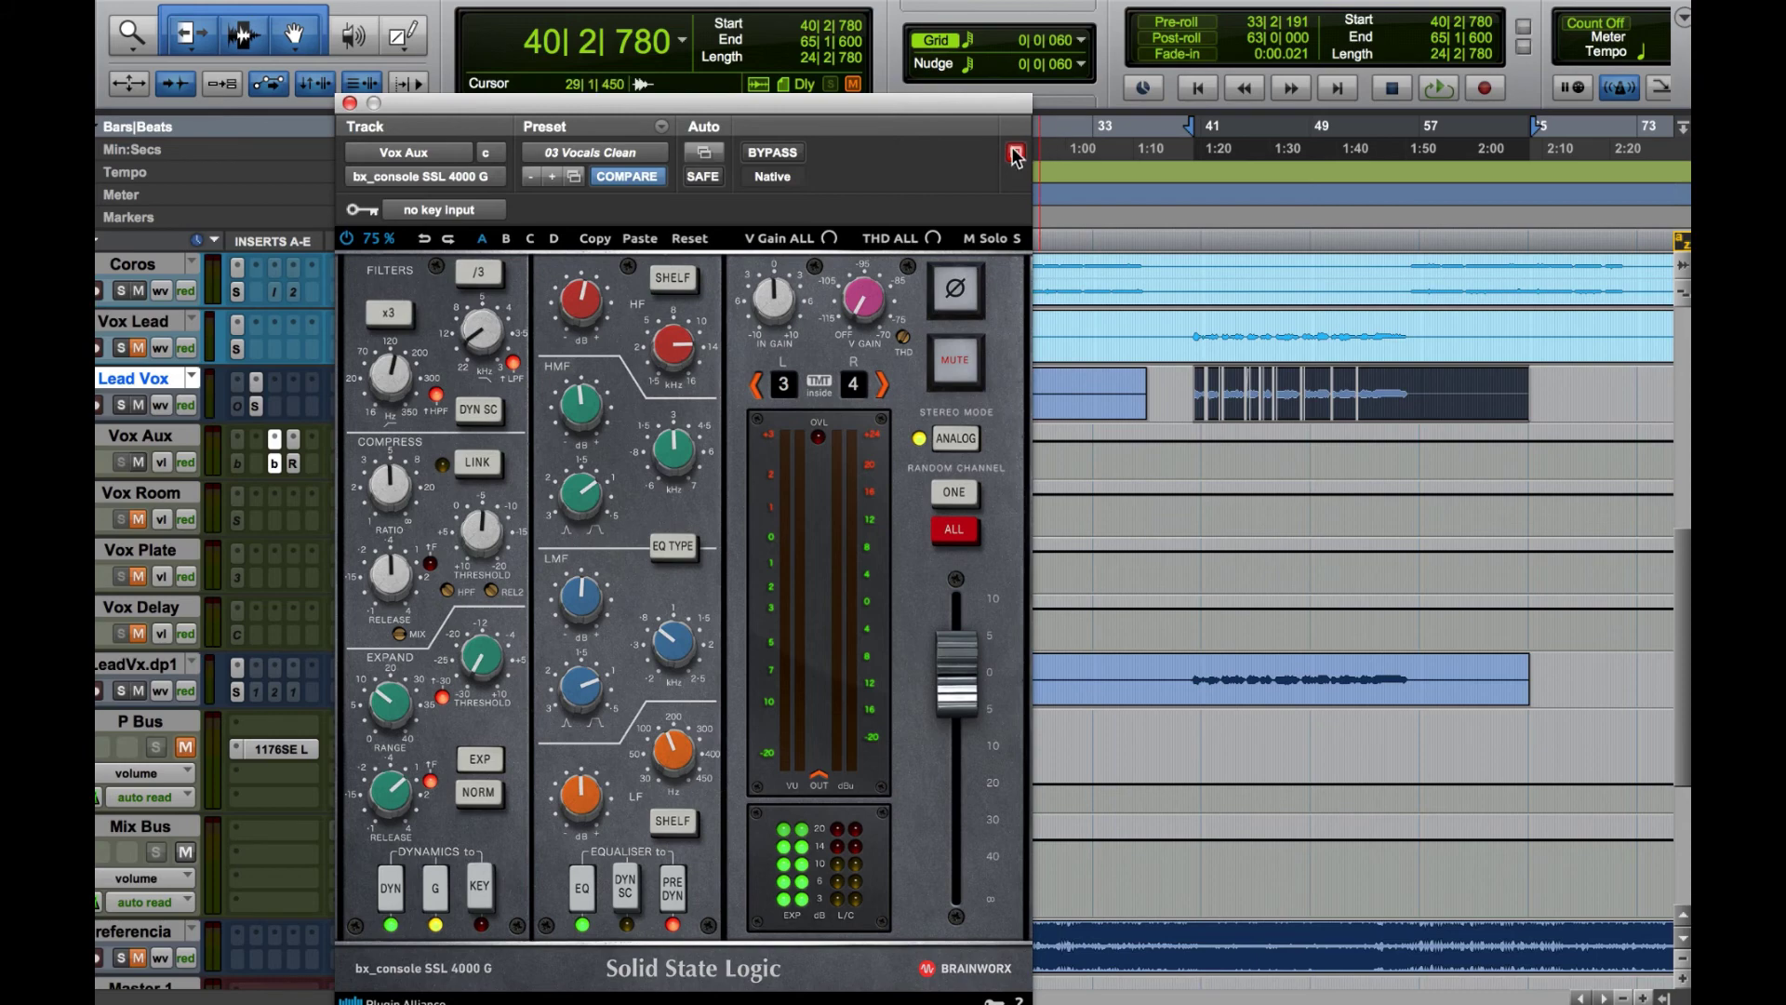
left_click(294, 461)
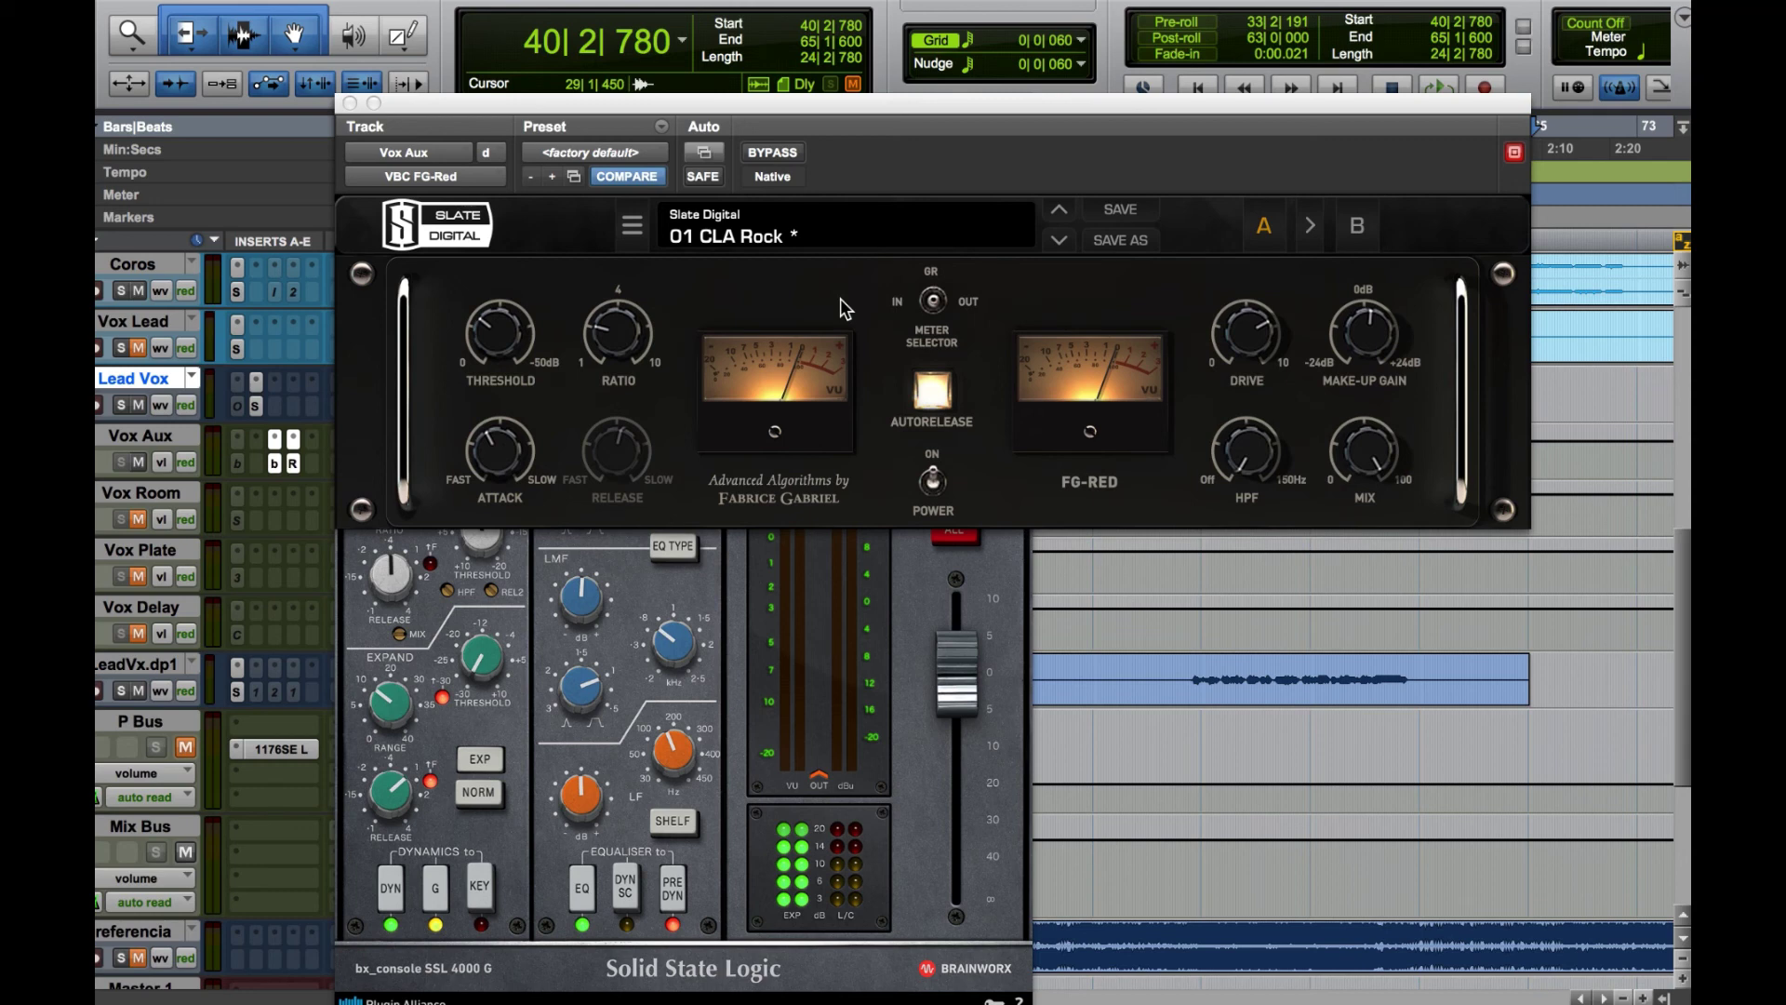
left_click(619, 342)
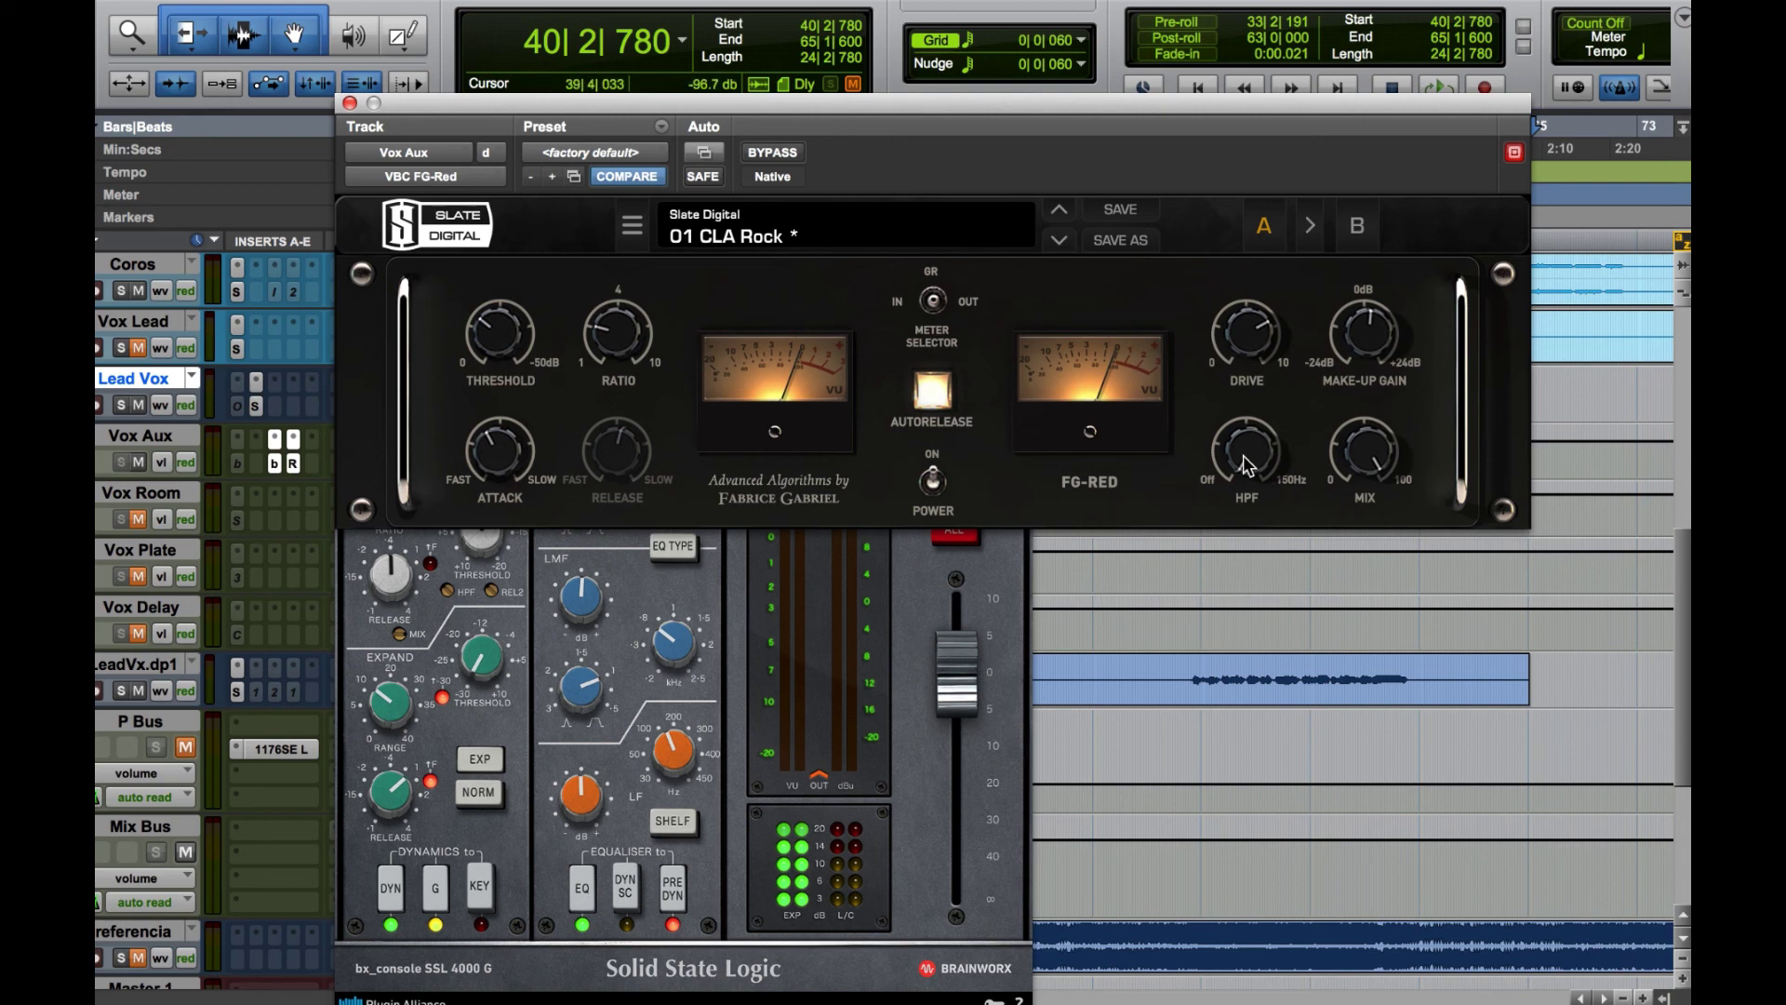
mouse_move(1255, 338)
Solo Lead Vox and compare it during playback with the bx_console SSL 4000 G and VBC FG-Red both bypassed and active
left_click(121, 406)
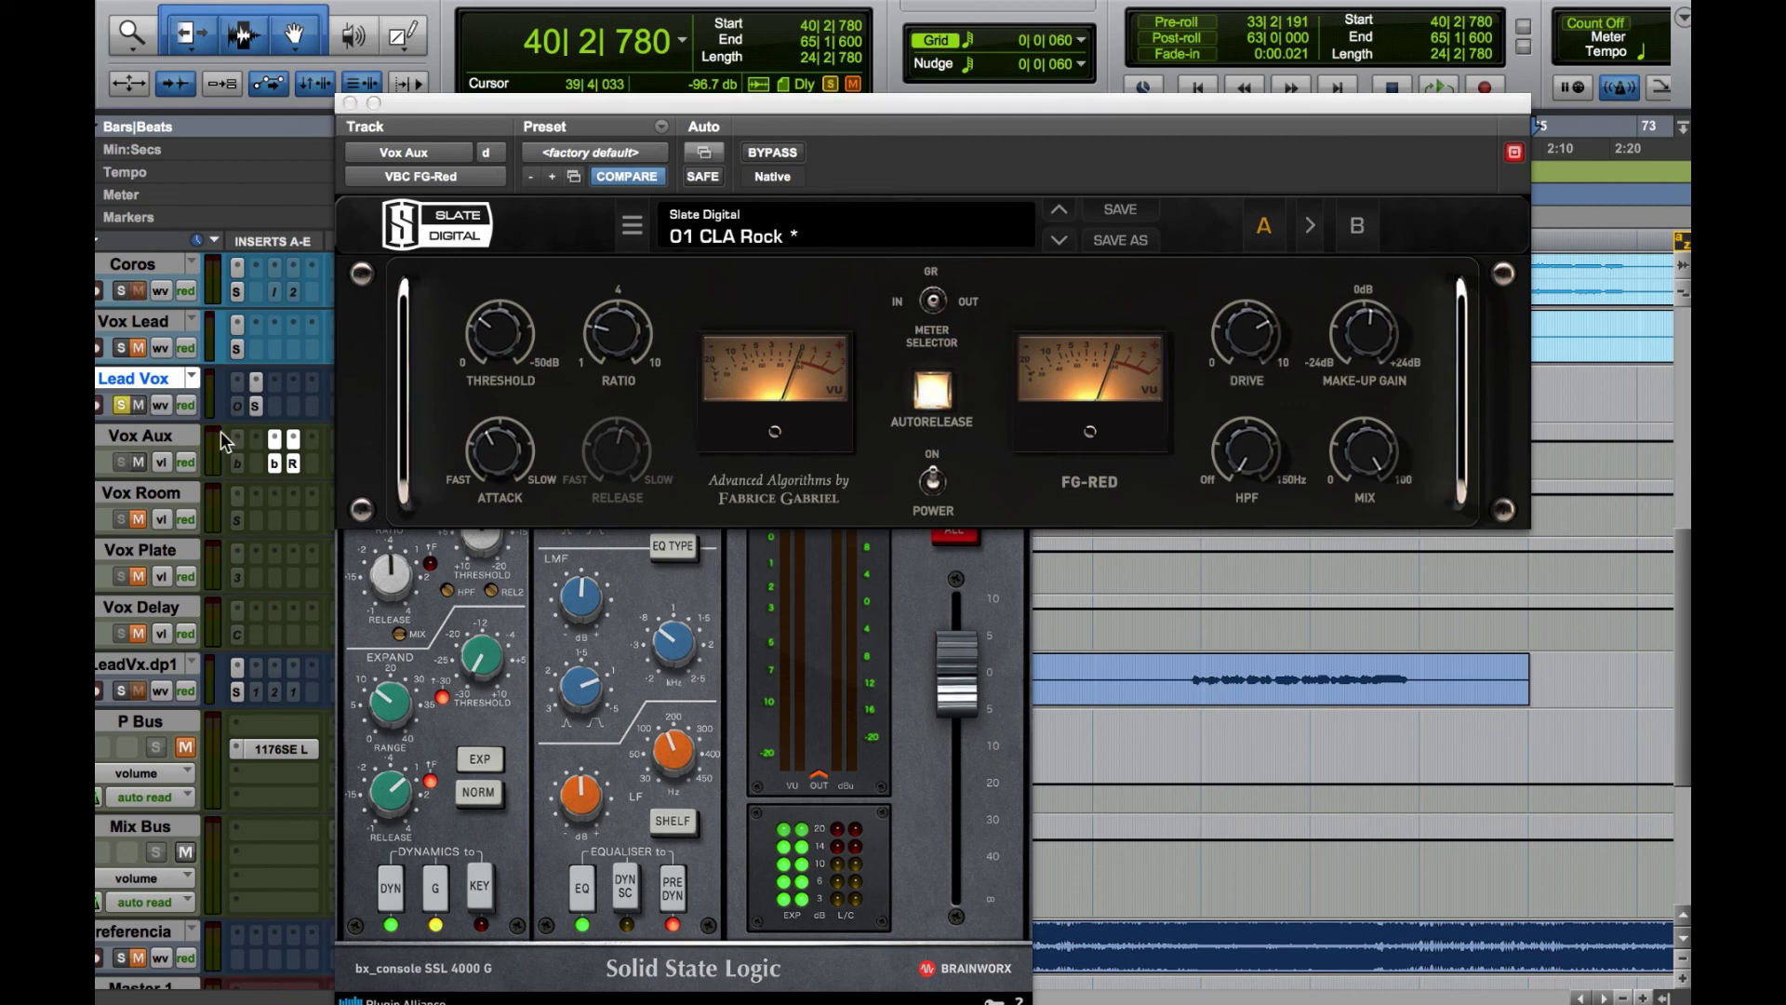
left_click(279, 470, "super")
key("space")
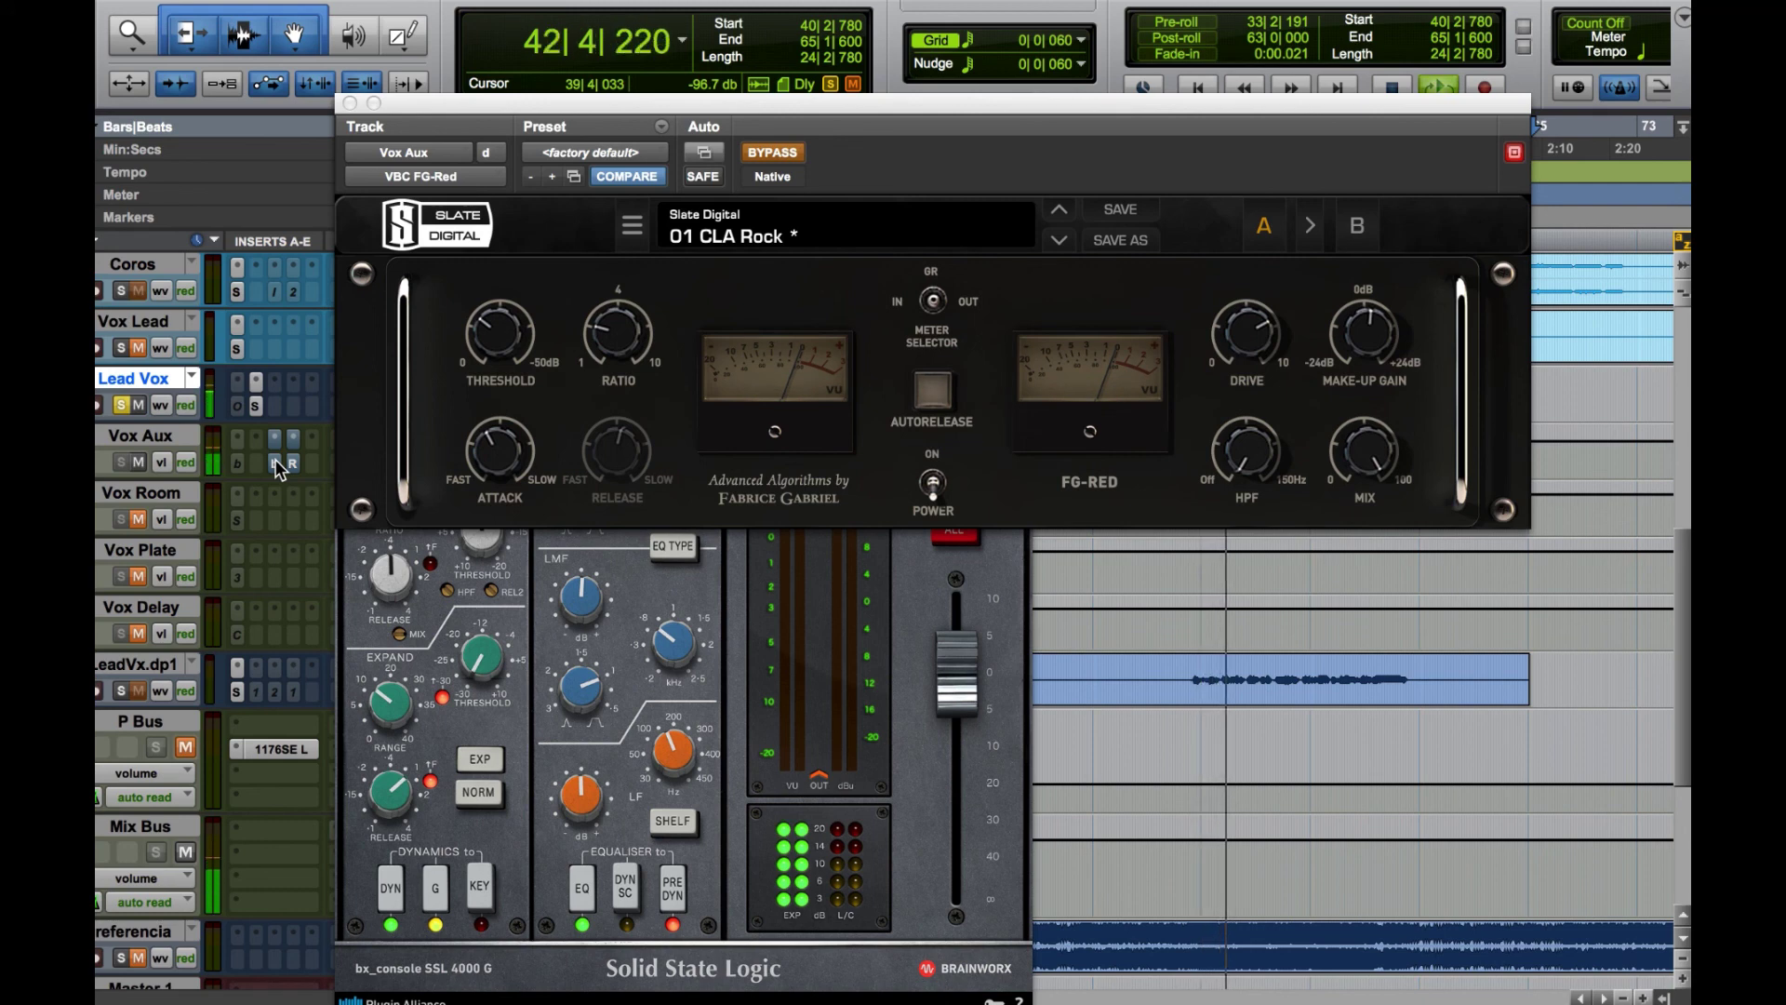
left_click(279, 470, "super")
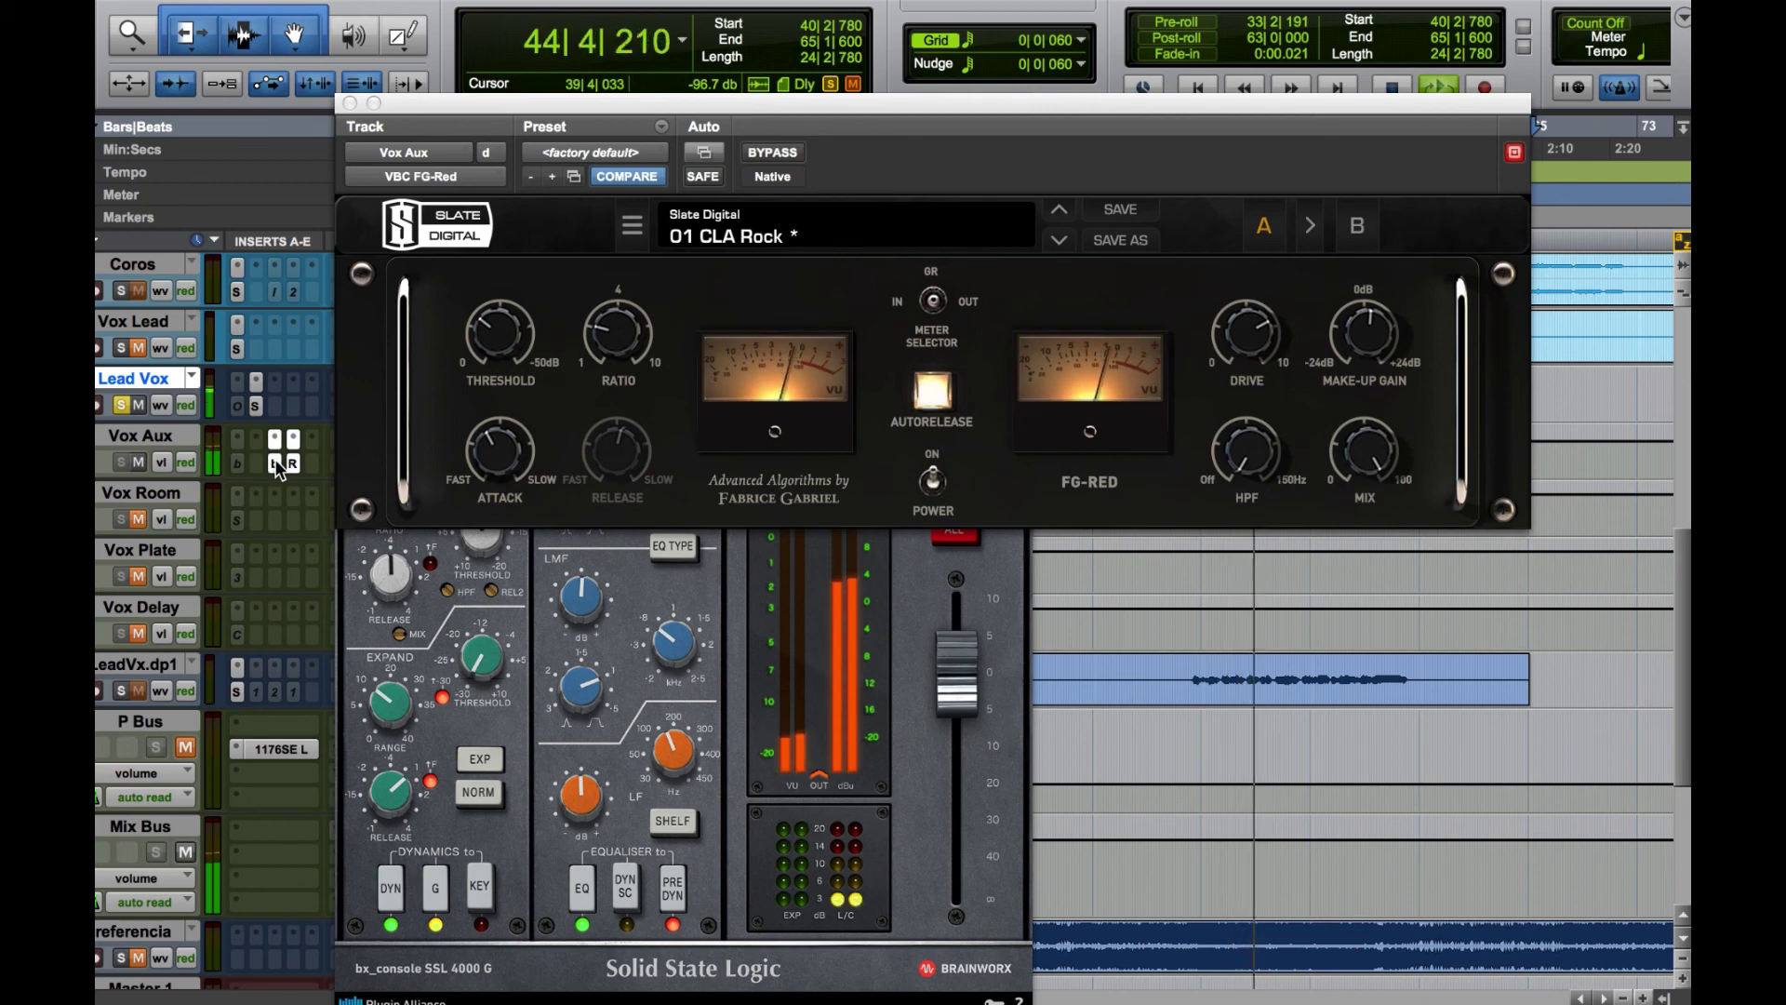
left_click(279, 470, "super")
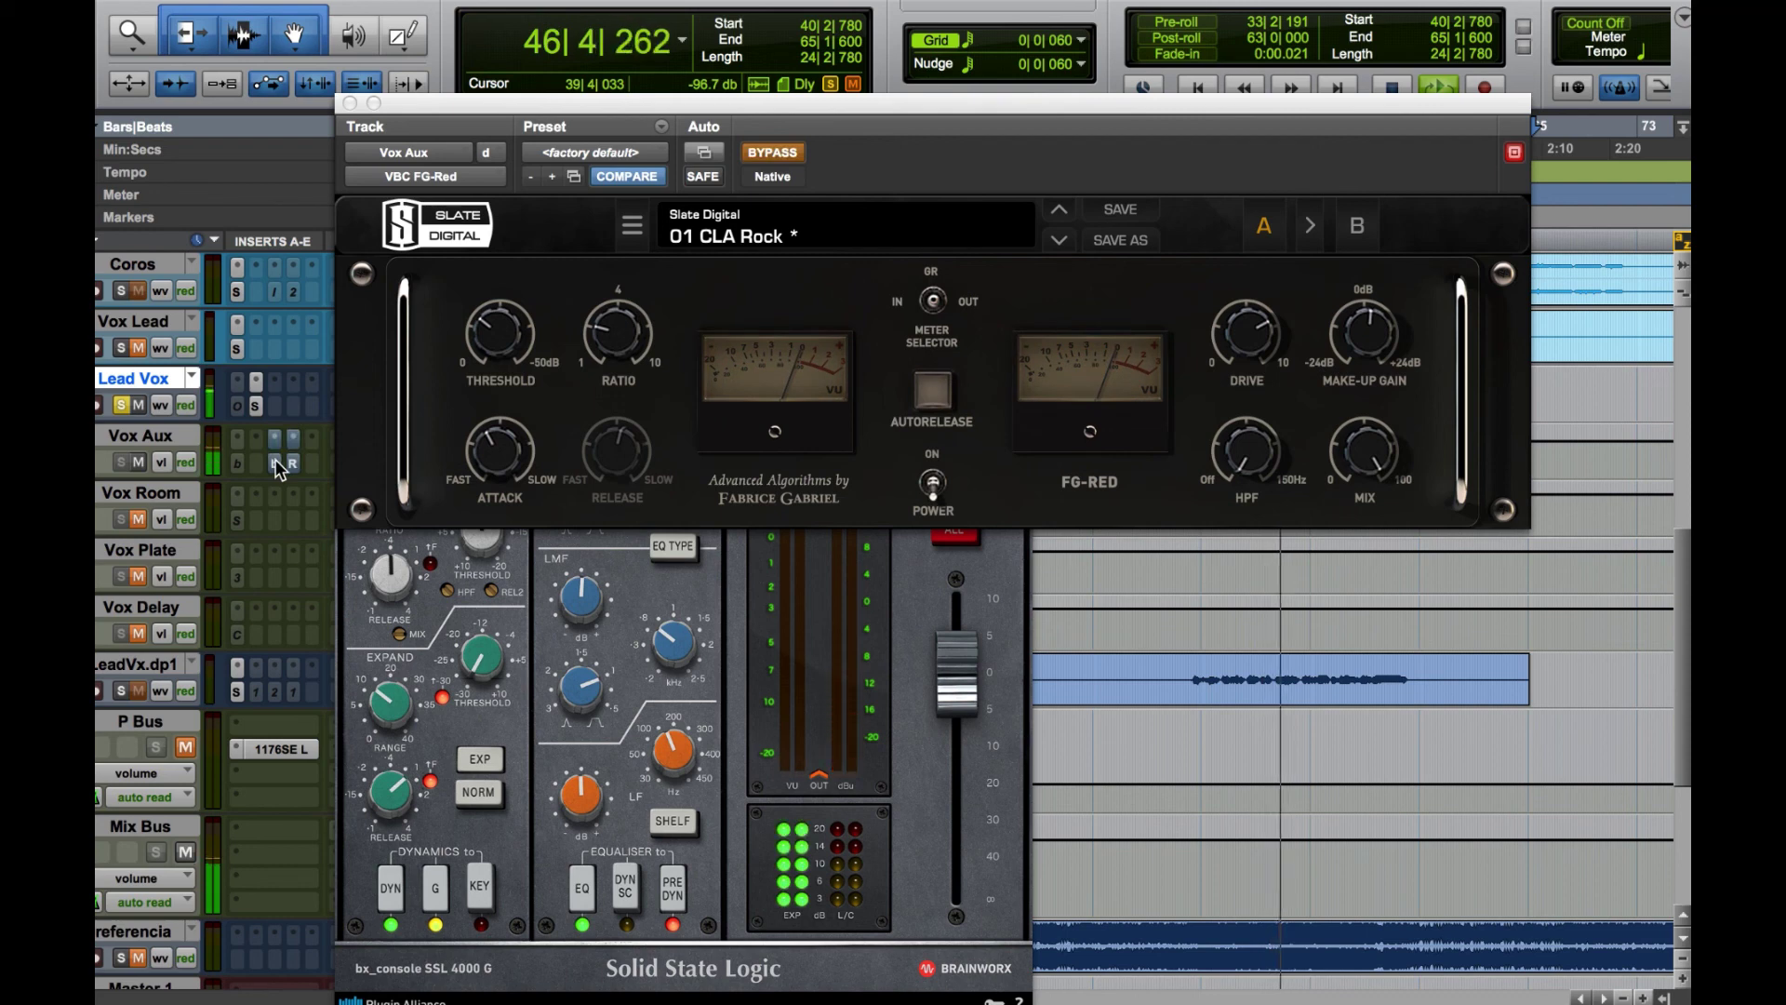
left_click(279, 469, "super")
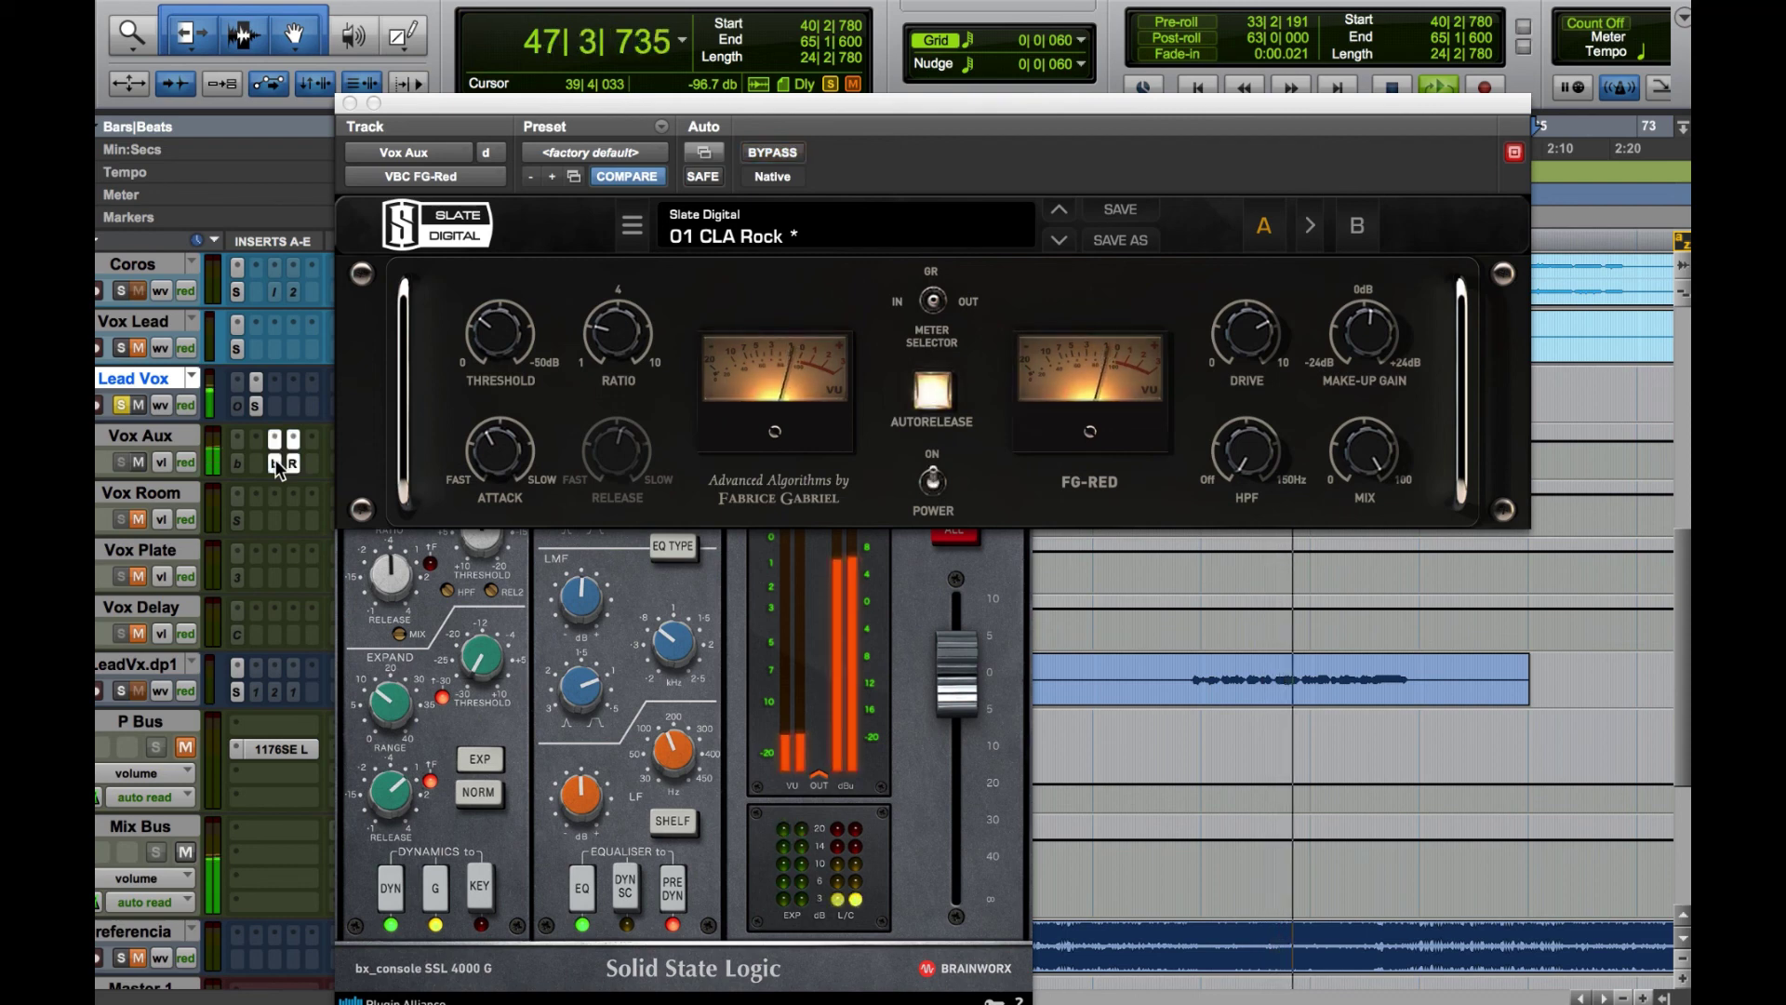
key("space")
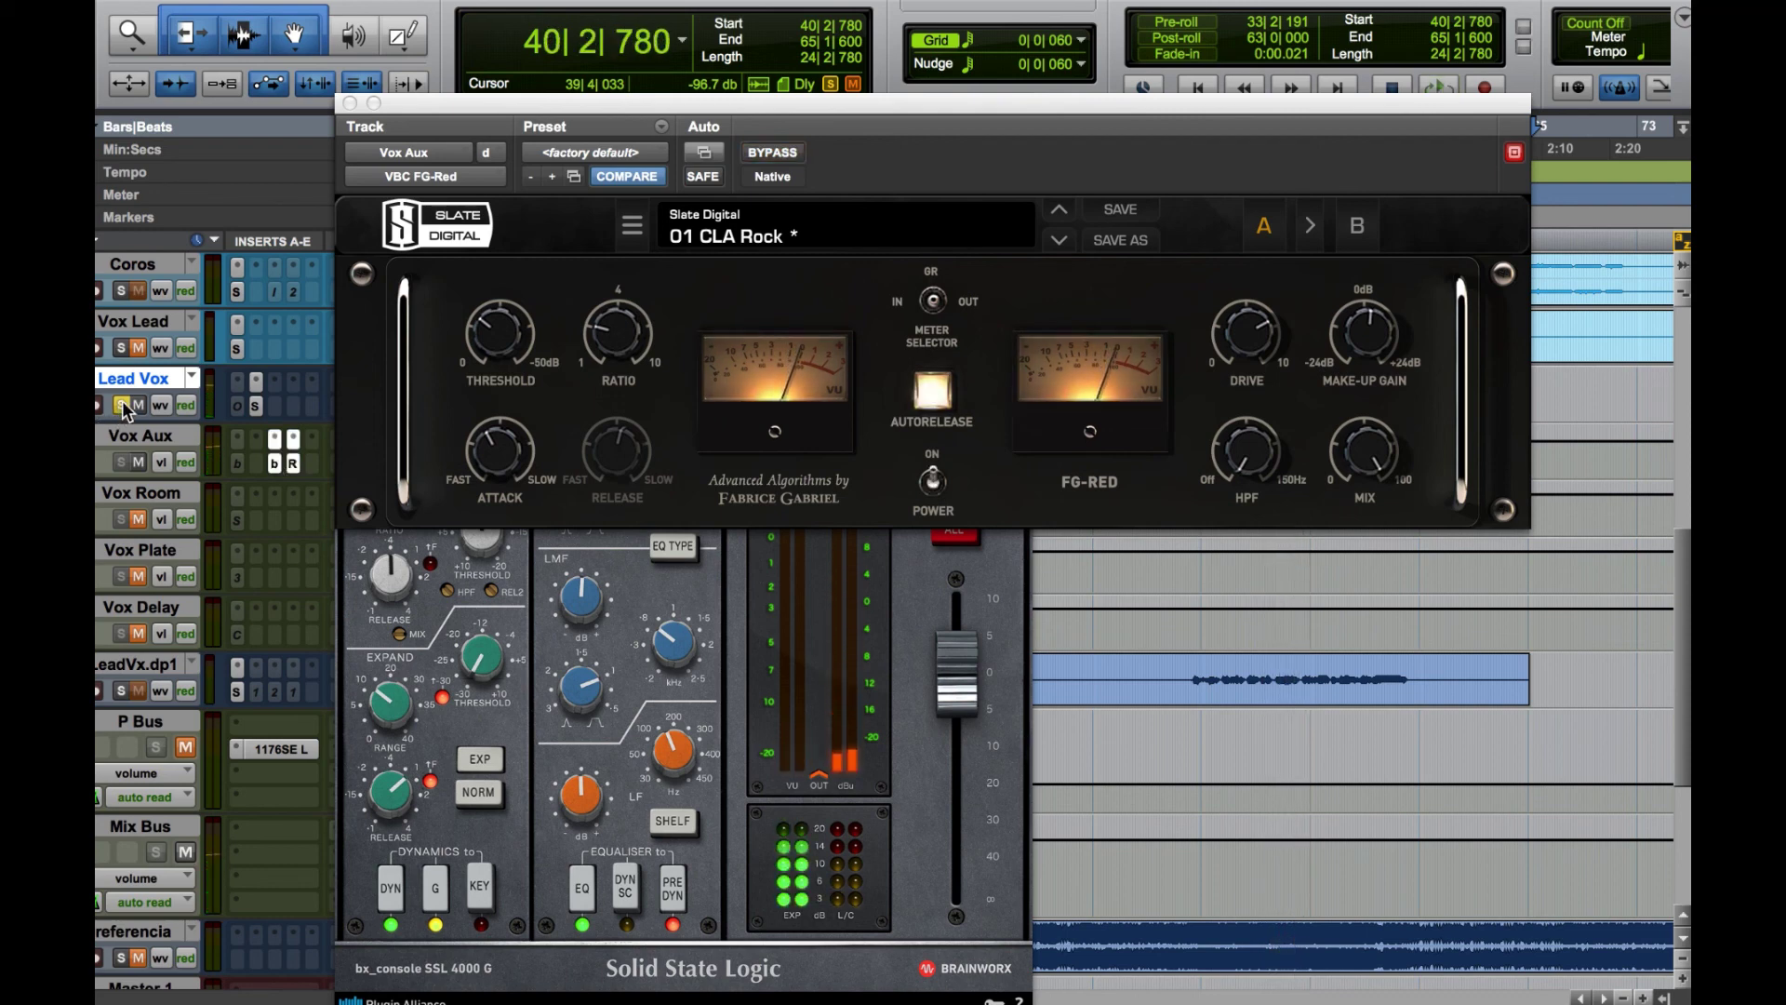
Unsolo Lead Vox and compare the vocal in the full mix with the bx_console SSL 4000 G and VBC FG-Red bypassed and active
left_click(277, 471, "super")
key("space")
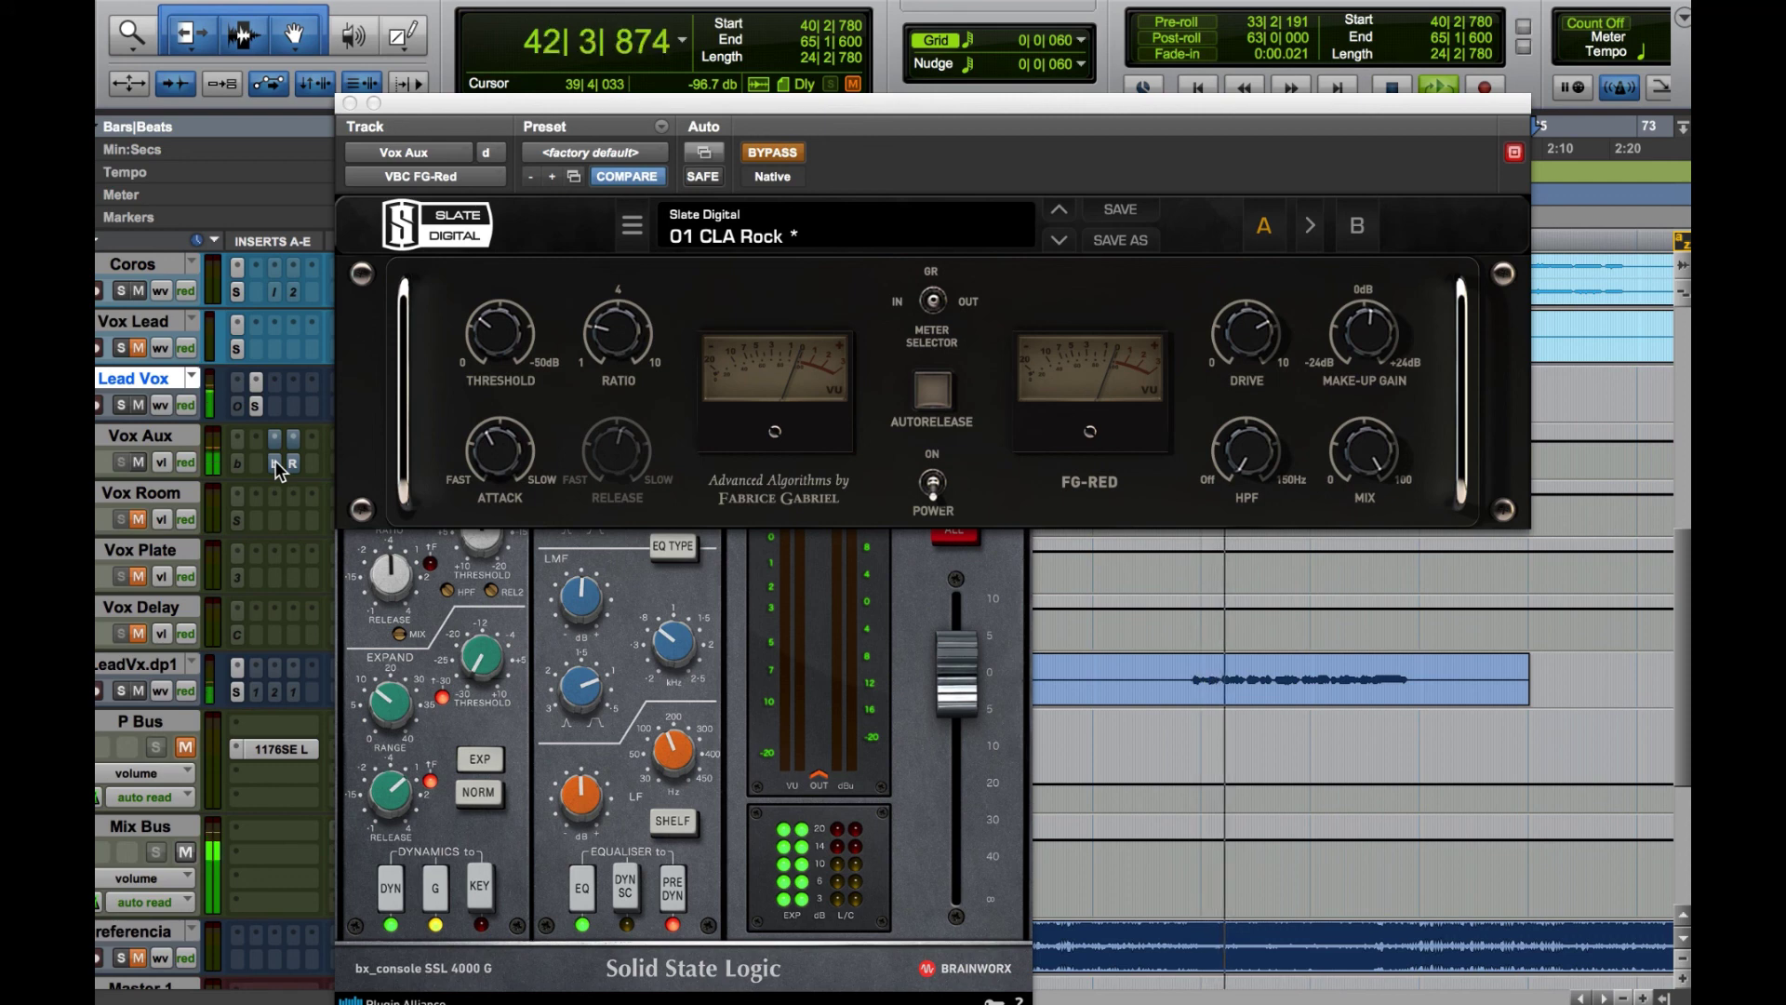
left_click(277, 470, "super")
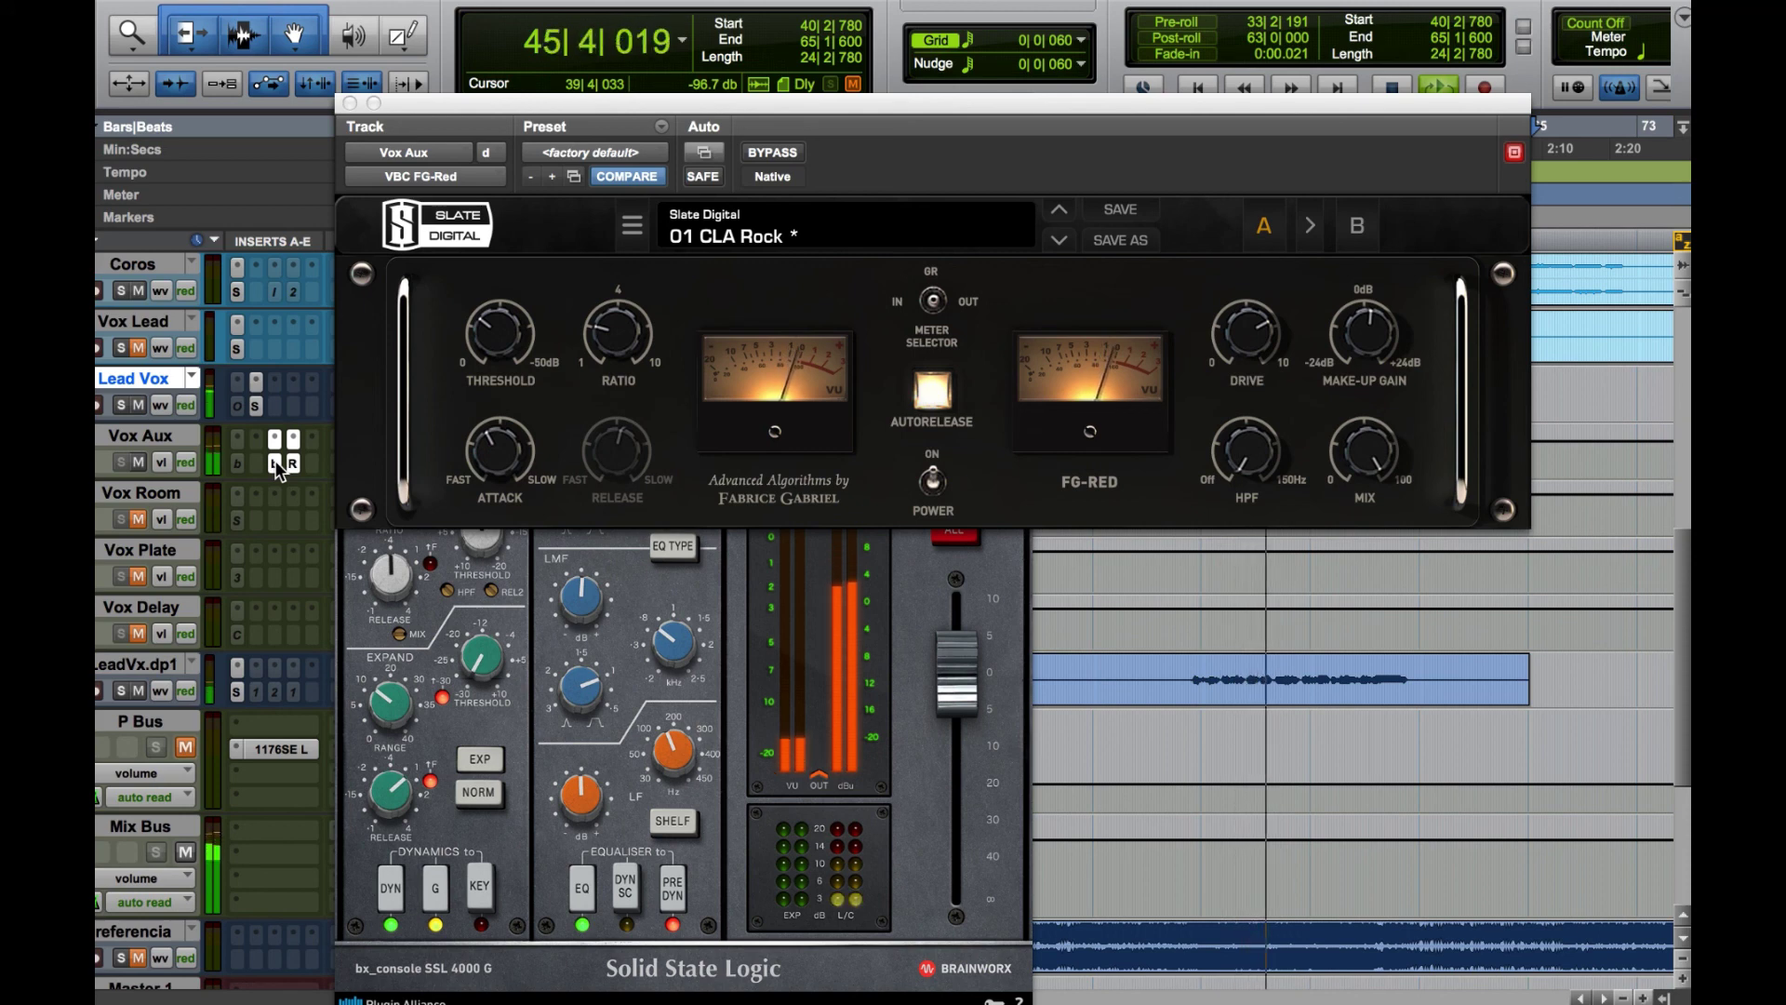
left_click(277, 470, "super")
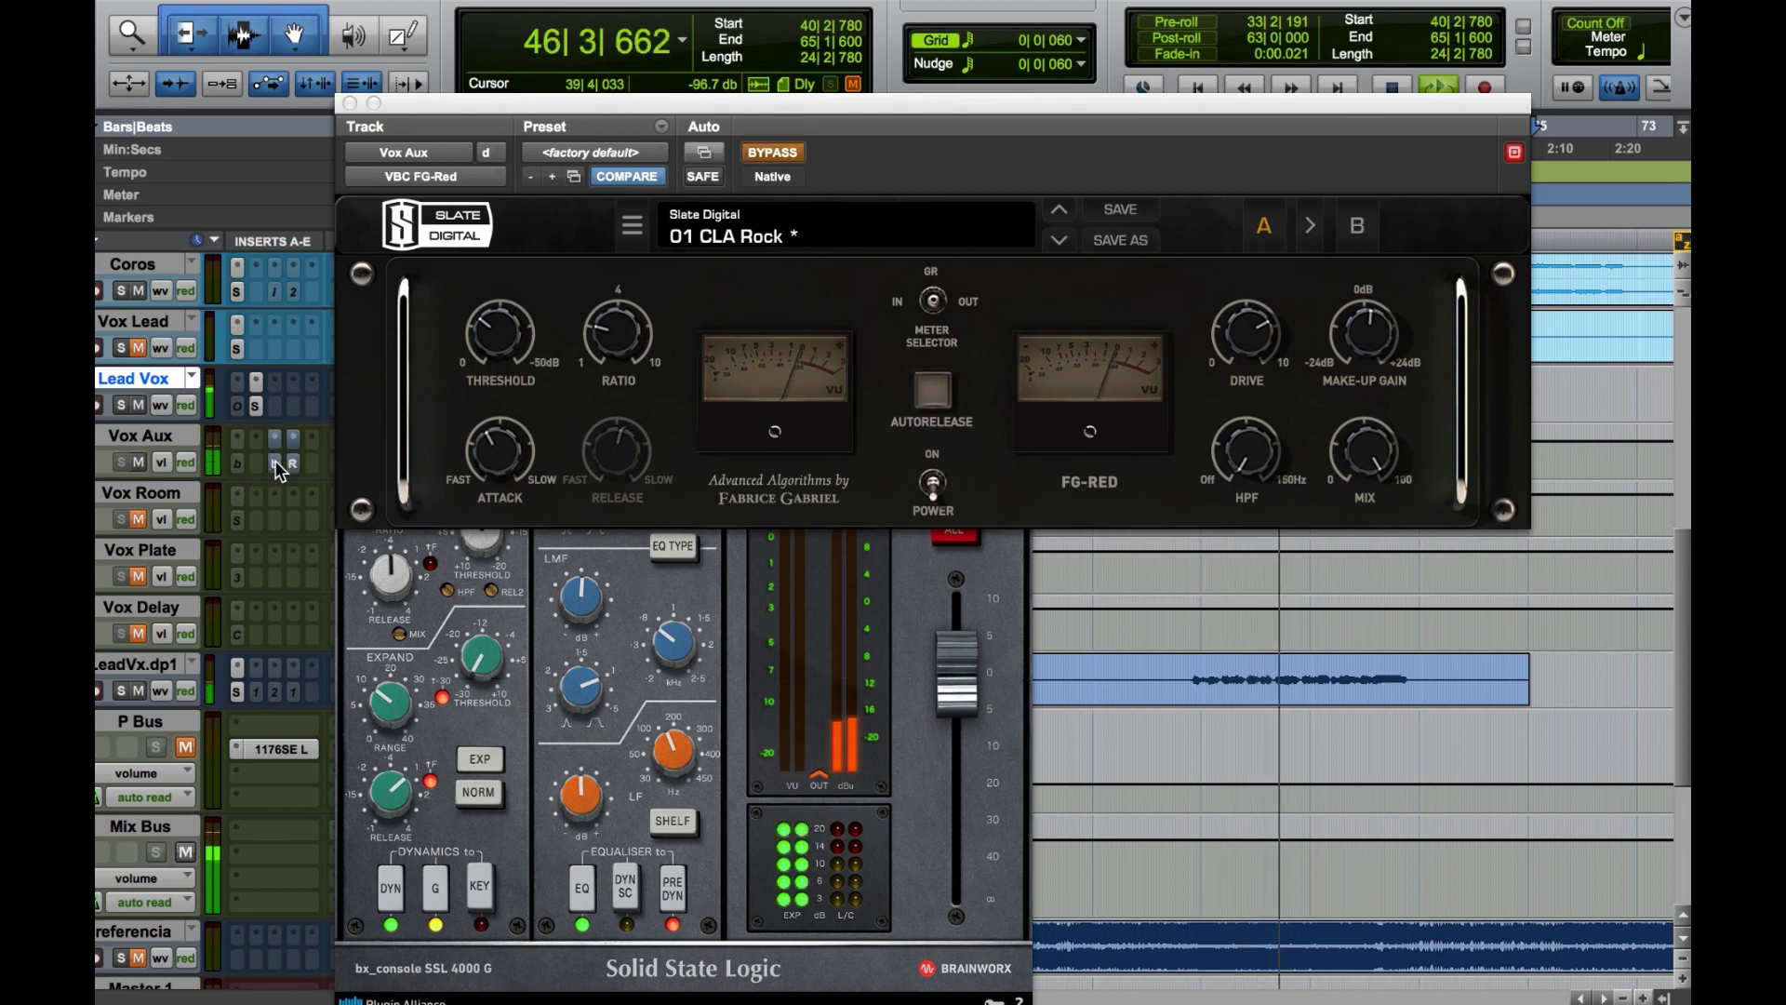
key("space")
key("space")
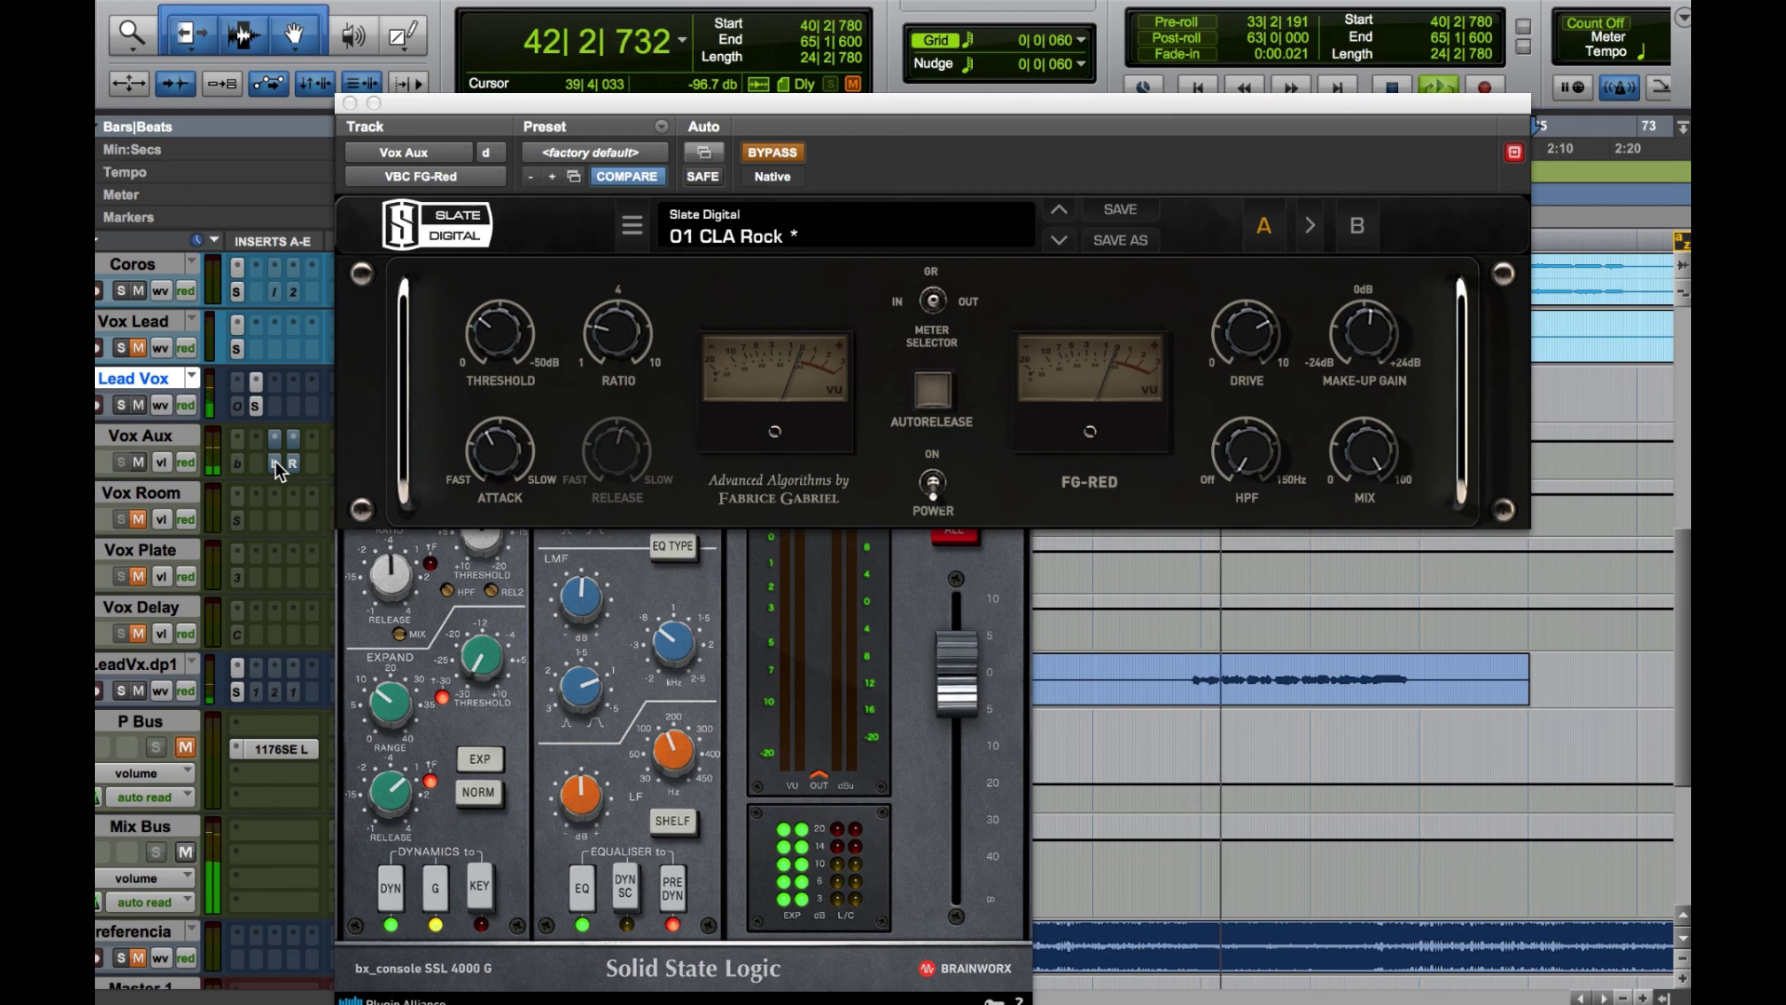
left_click(279, 466, "super")
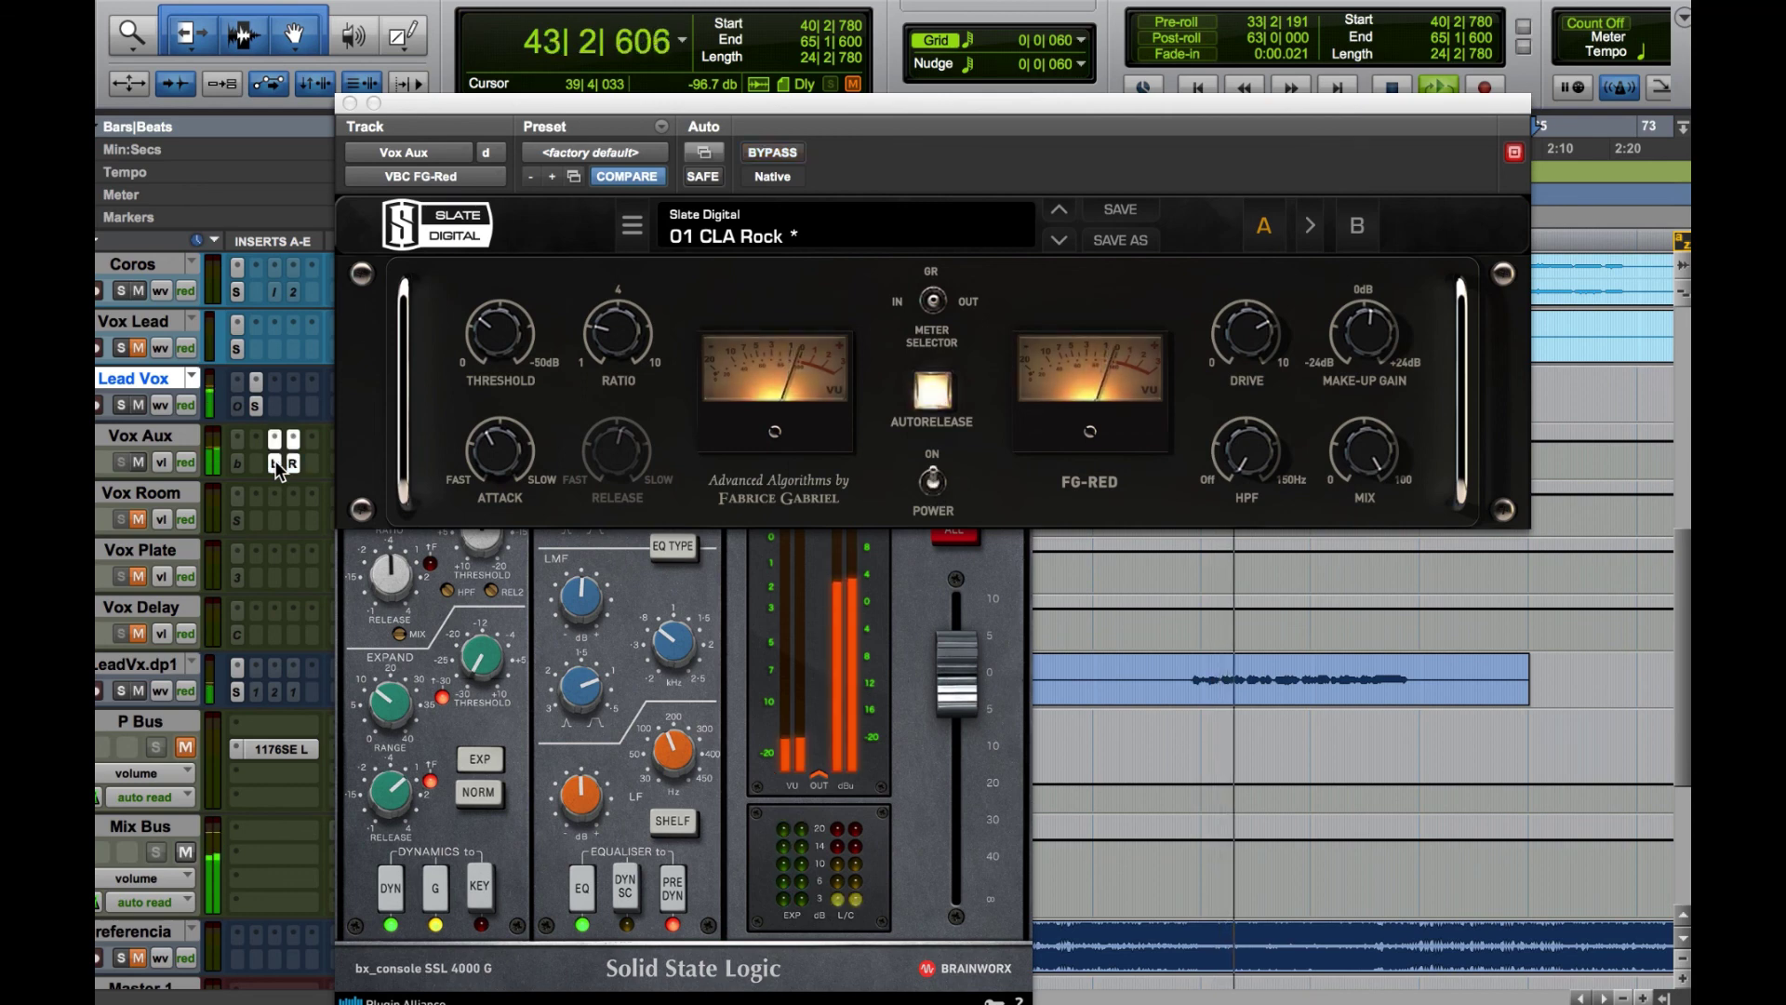
key("space")
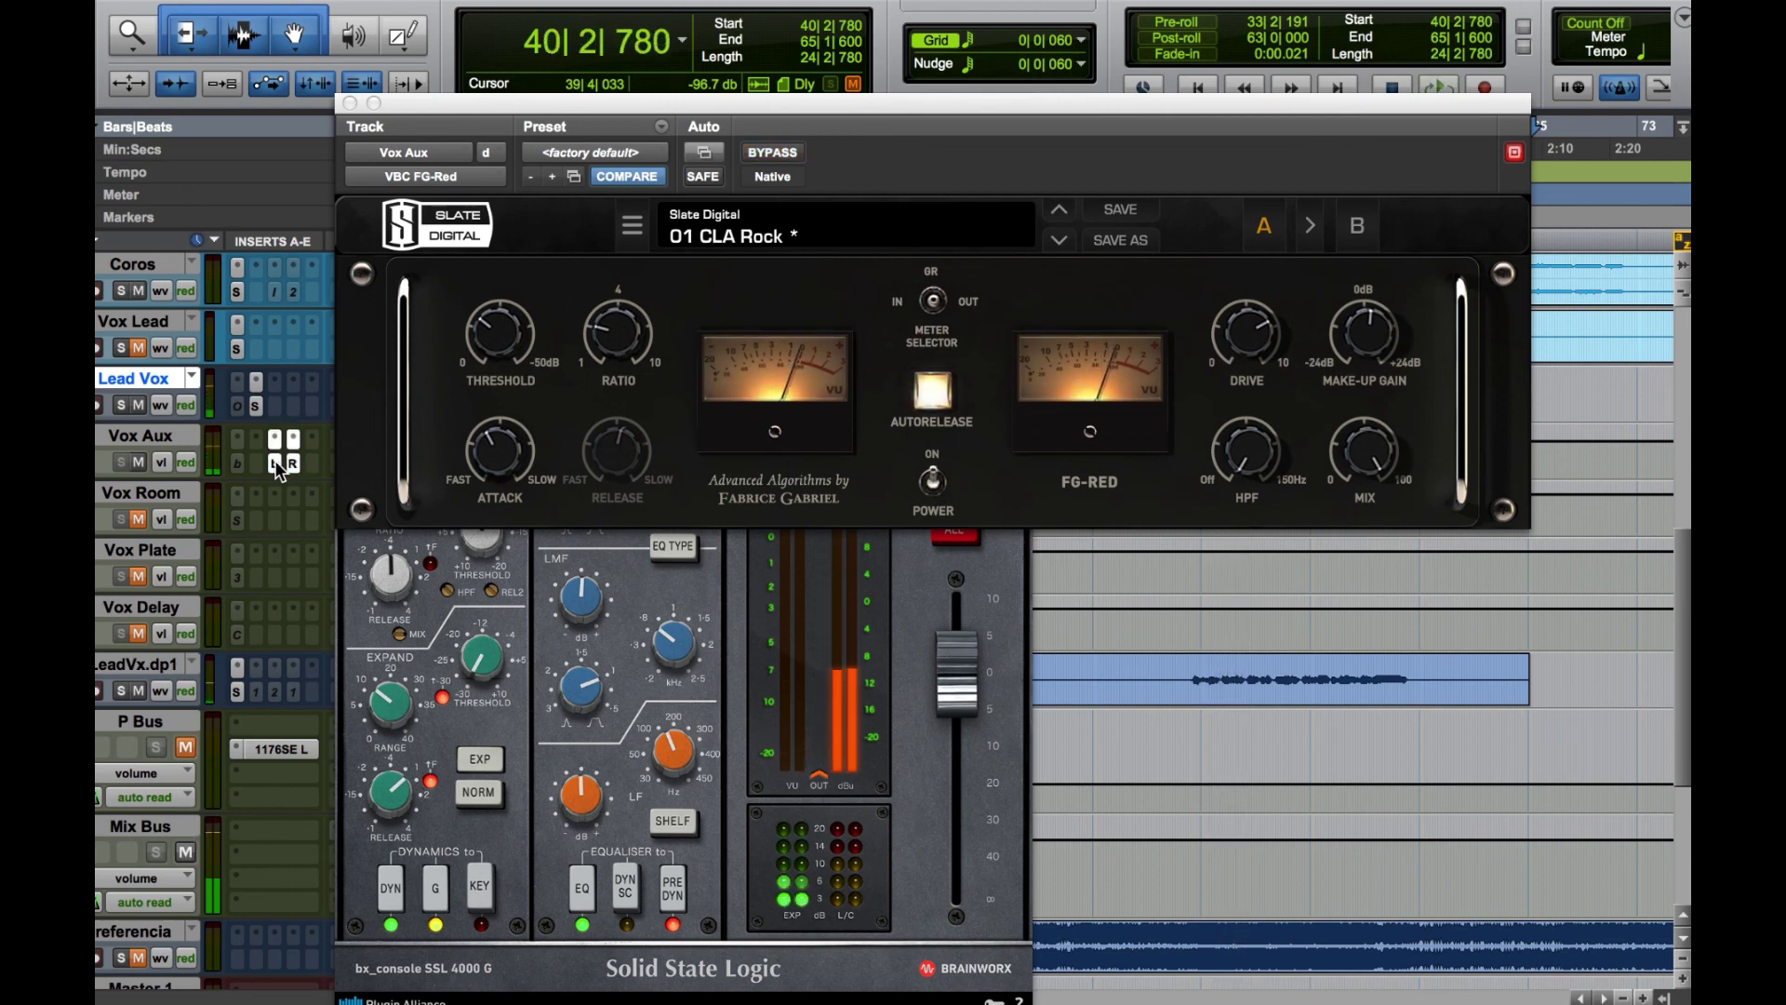